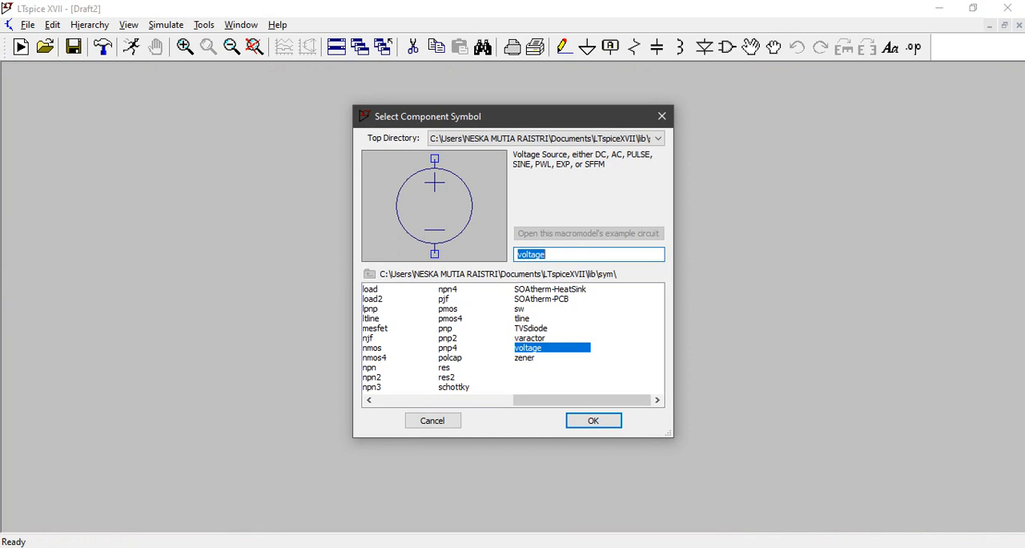
Step: Place an opamp2 symbol near the middle of the empty schematic
text(aaaa)
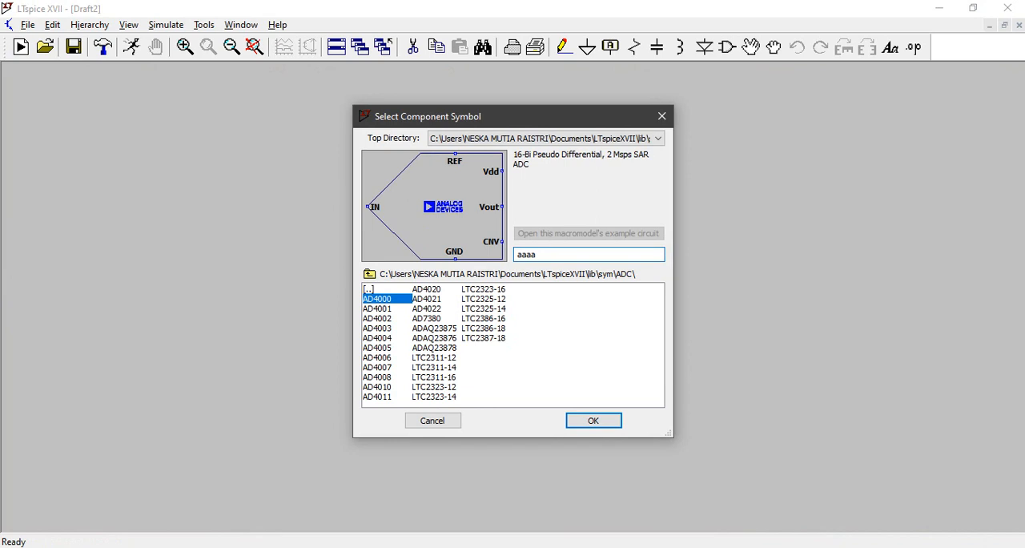
key(BackSpace)
key(BackSpace)
key(BackSpace)
text(op)
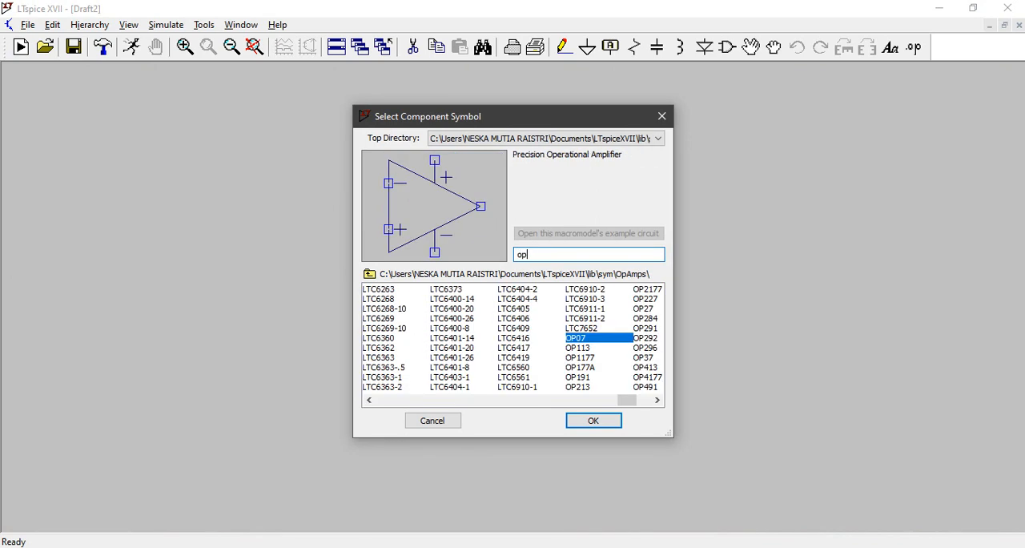
text(amp2)
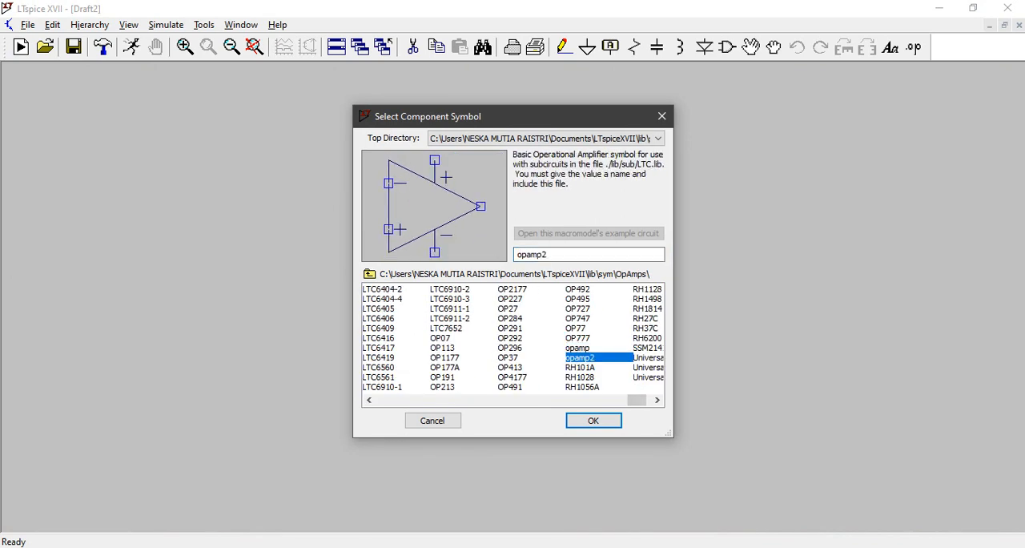
click(594, 421)
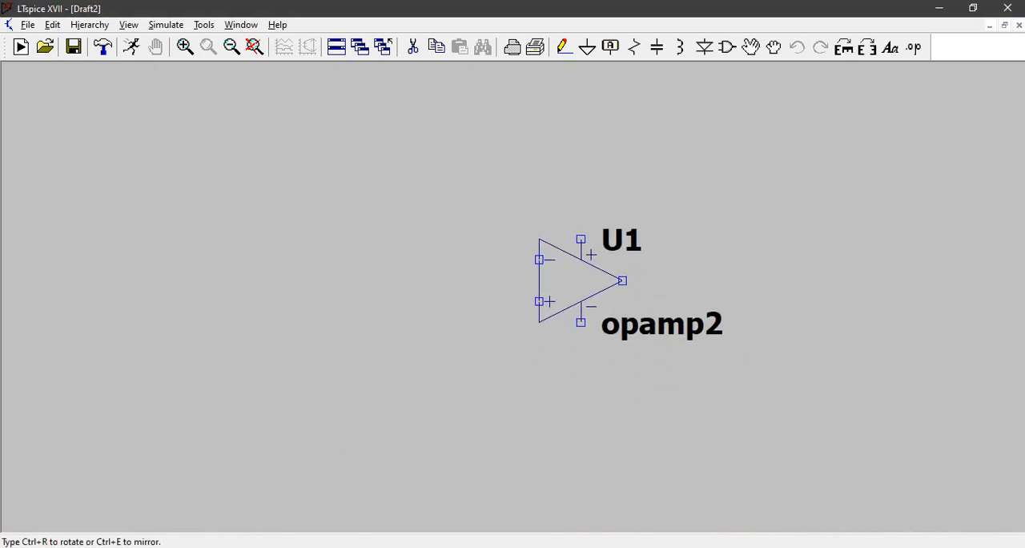
click(581, 281)
key(Escape)
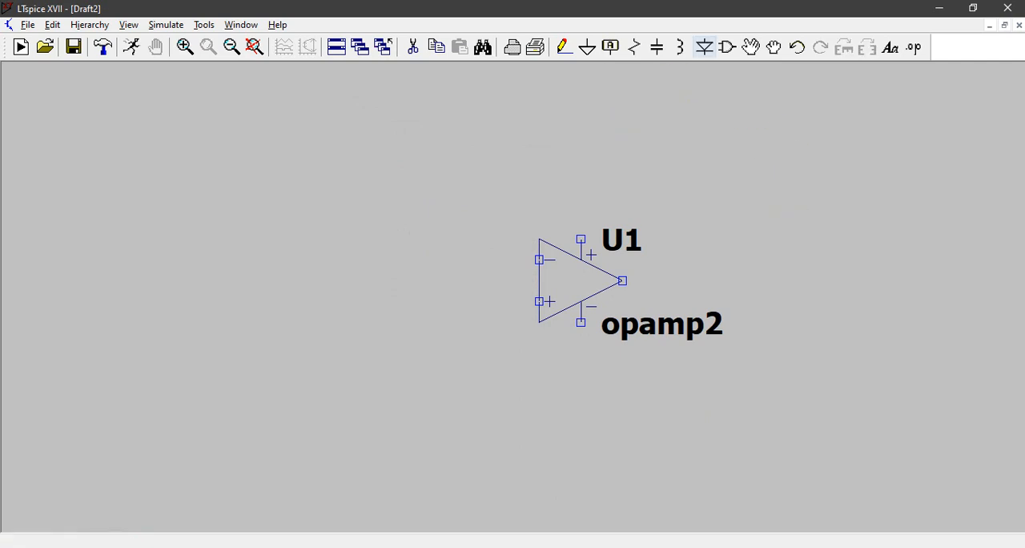
Step: Place voltage sources V1 and V2 stacked to the right of the op-amp and V3 and V4 to its left, moving V4 farther below V3
click(727, 47)
text(vol)
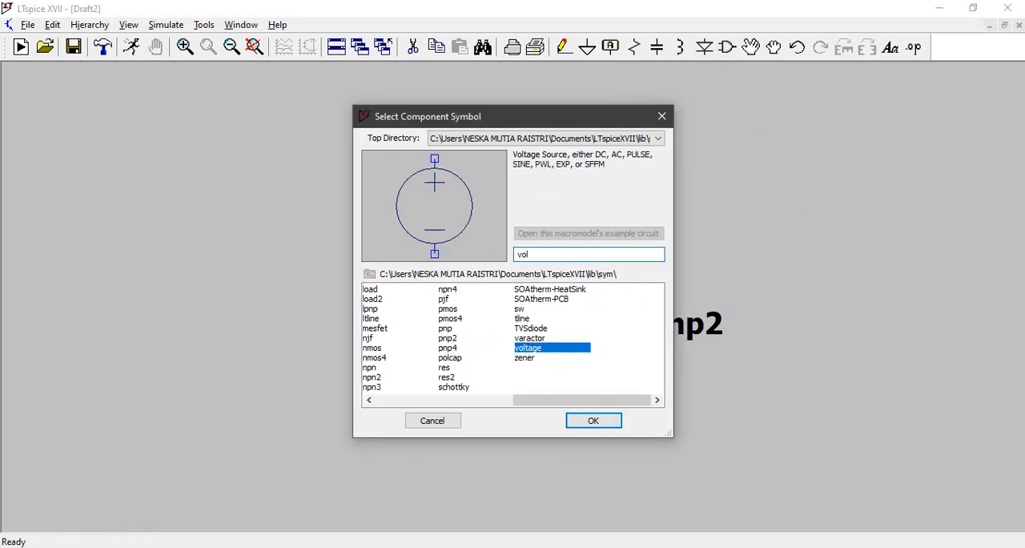
click(593, 420)
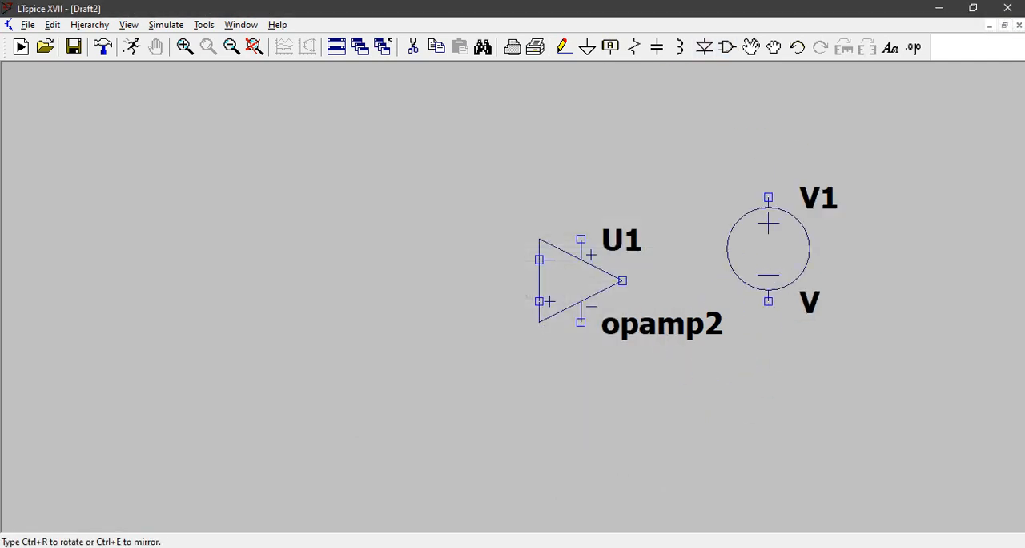
click(810, 114)
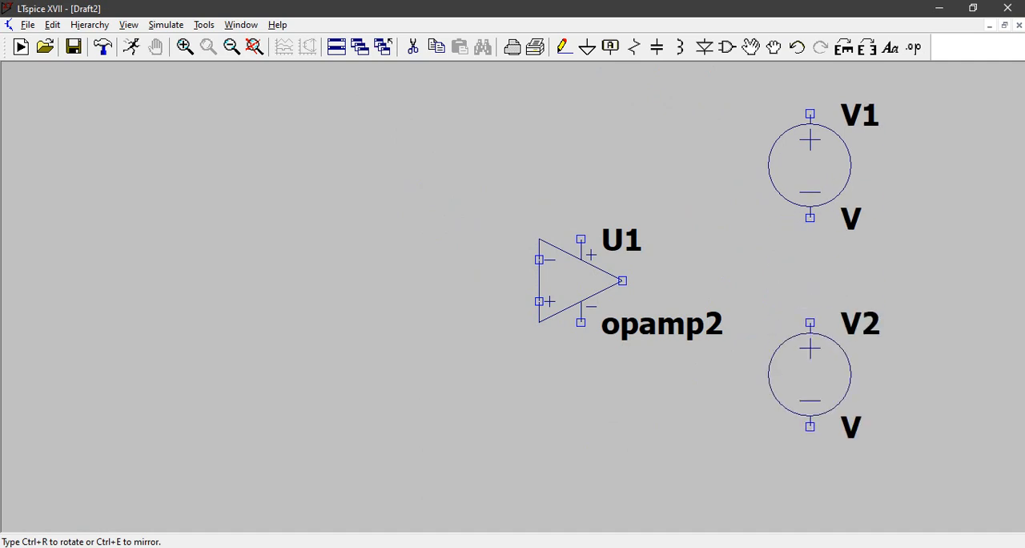
click(810, 343)
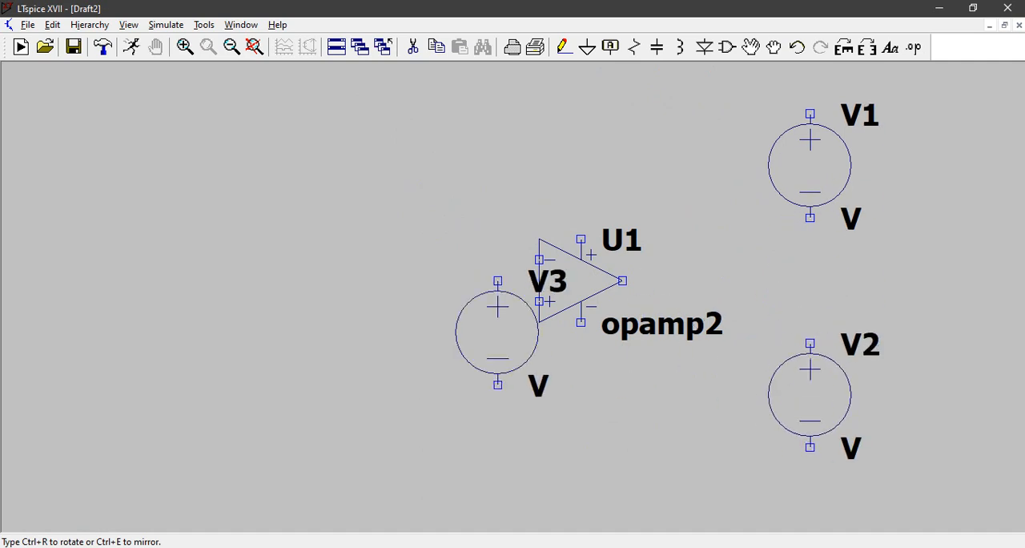
click(164, 135)
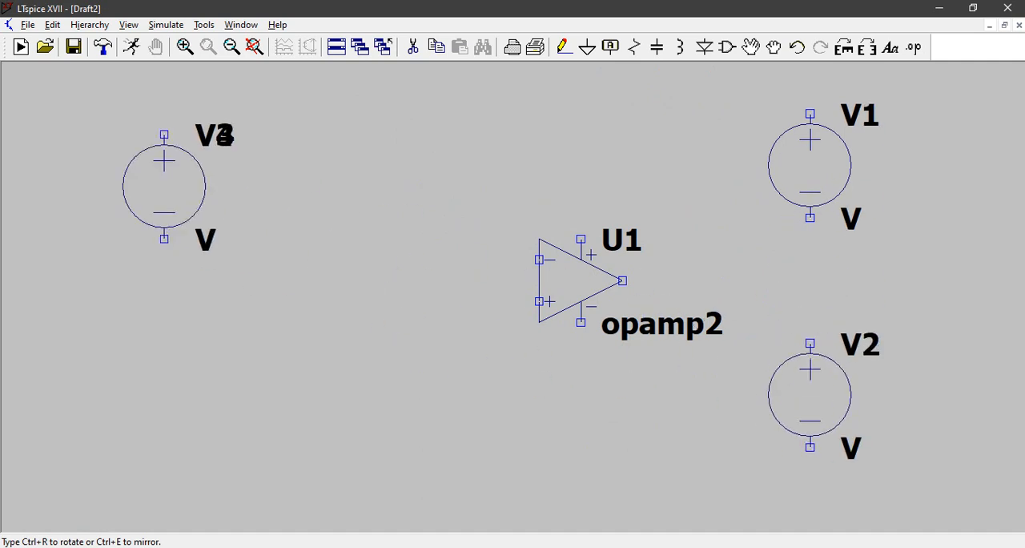
click(164, 302)
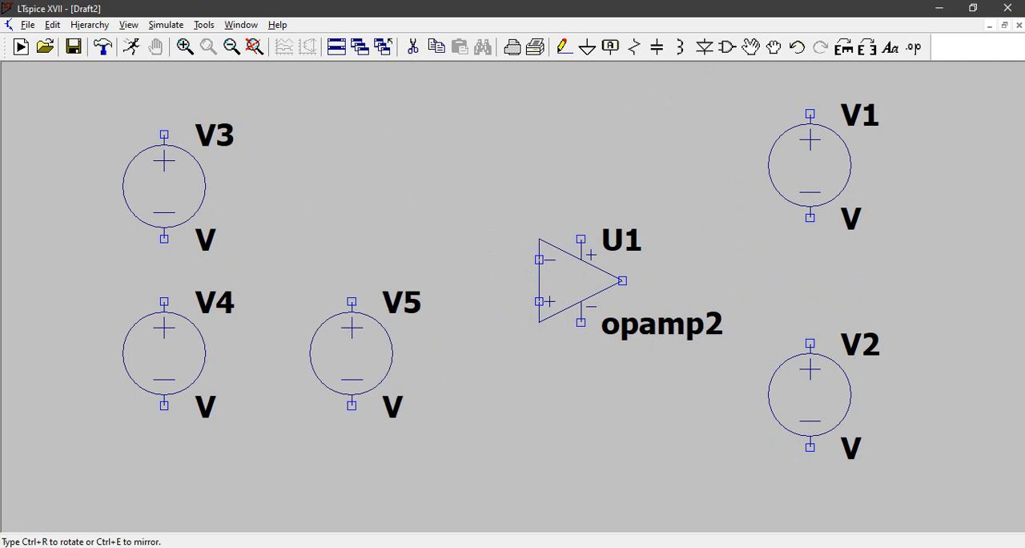
key(Escape)
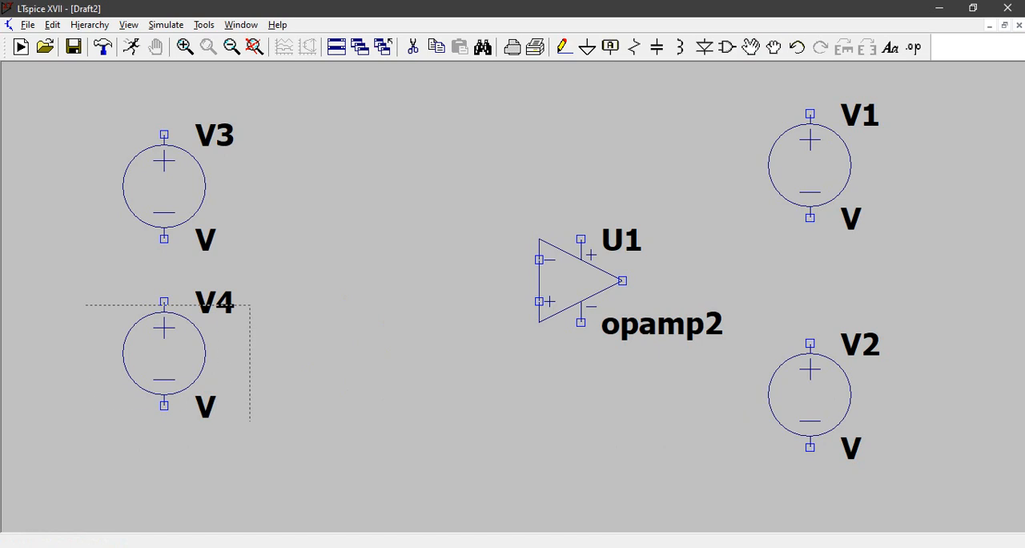
drag(250, 421, 252, 423)
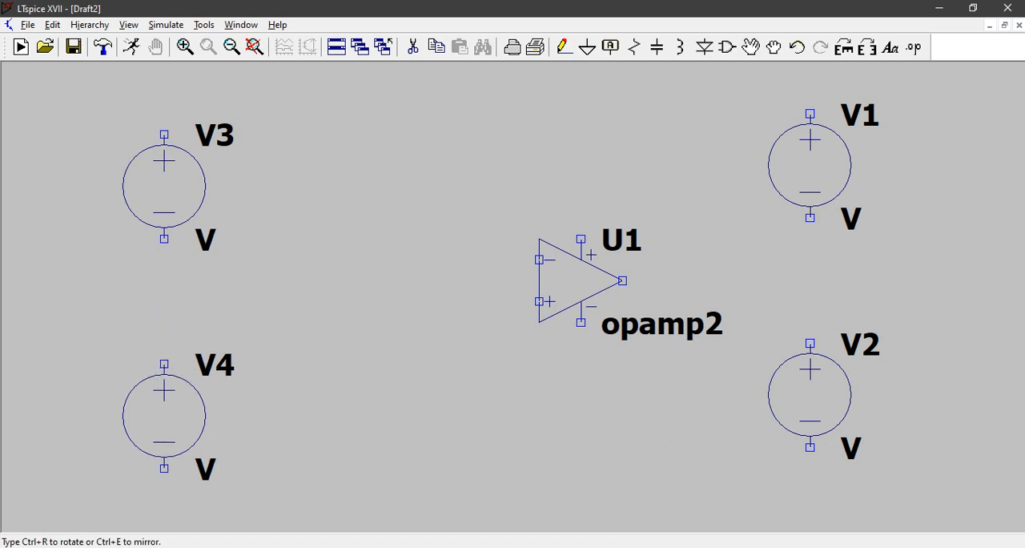
click(253, 454)
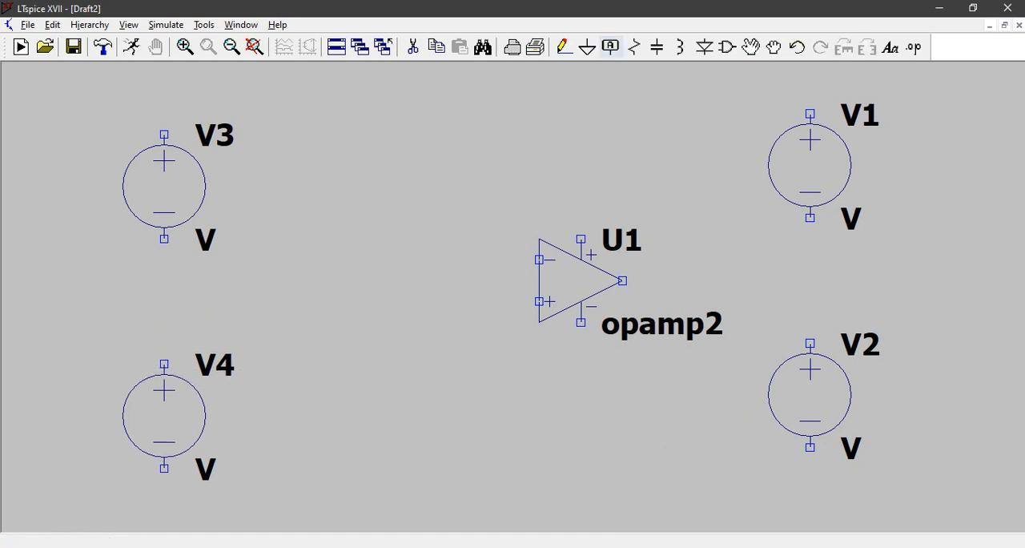
Step: Place three horizontal resistors: R1 beside V3, R2 beside V4 and R3 above the op-amp
click(635, 47)
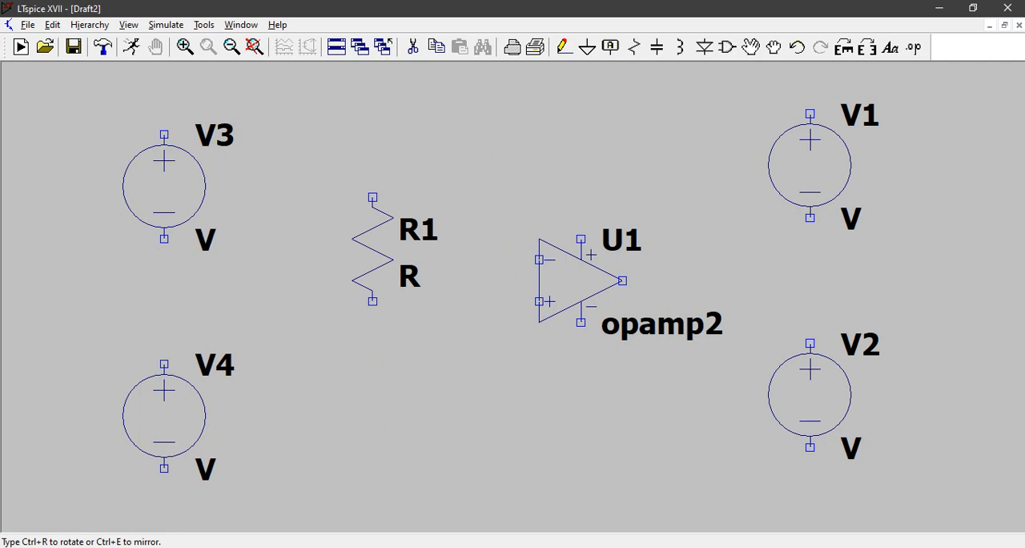
key(ctrl+r)
key(ctrl+r)
key(ctrl+r)
key(ctrl+r)
key(ctrl+r)
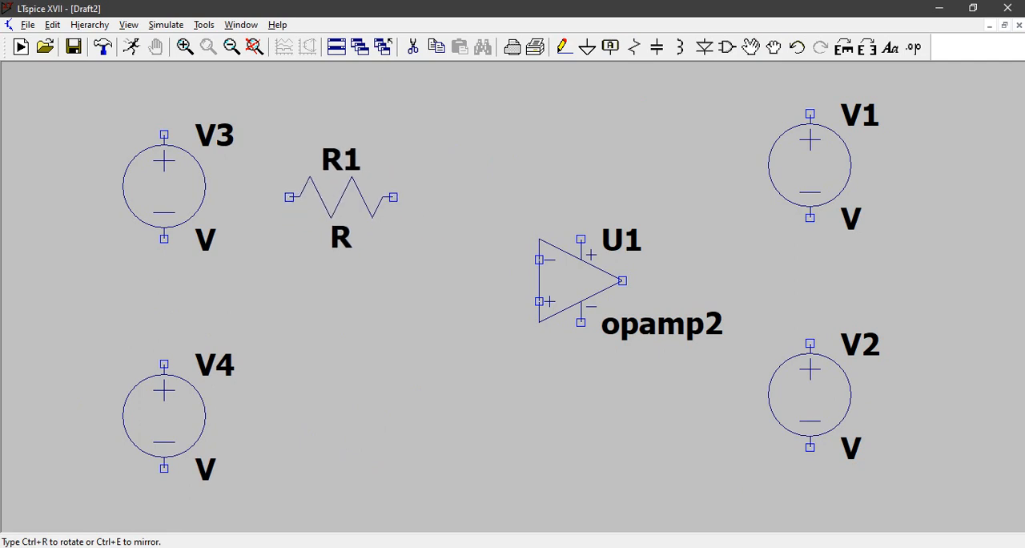
click(341, 197)
click(342, 406)
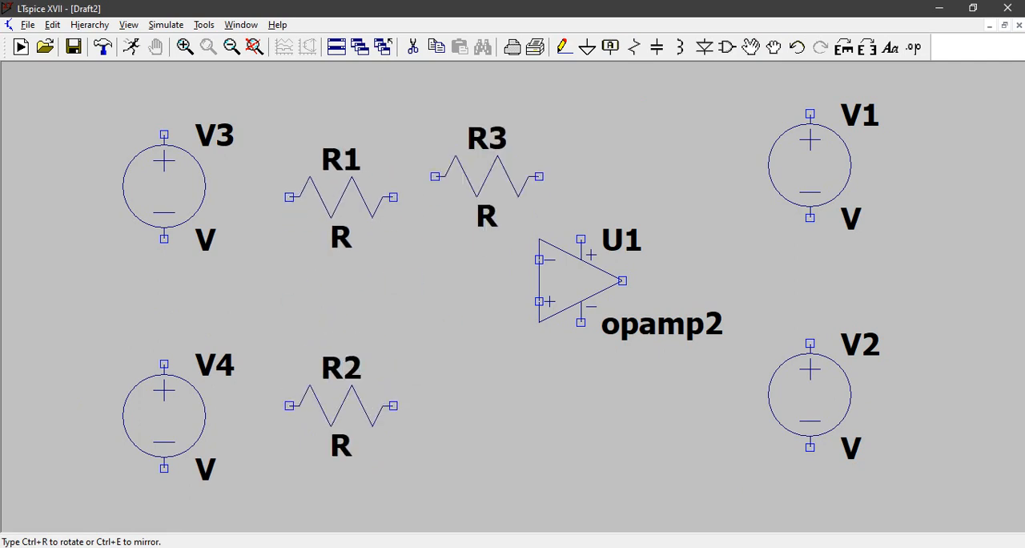
click(529, 114)
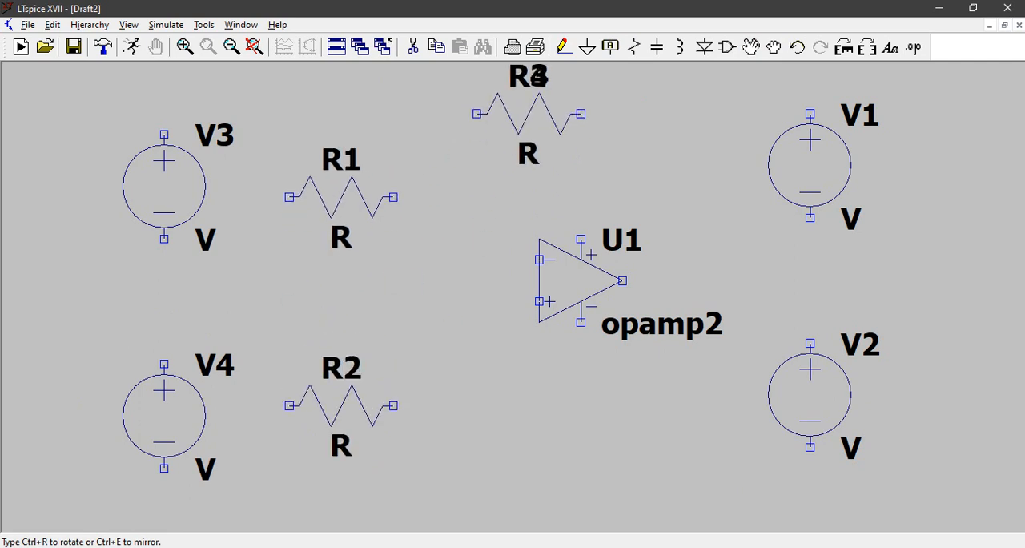
key(Escape)
Step: Wire R3 as the feedback resistor between the op-amp's output and its inverting input
drag(570, 312, 571, 344)
drag(604, 292, 605, 273)
scroll(606, 273, up, 1)
scroll(605, 273, down, 1)
scroll(623, 216, down, 2)
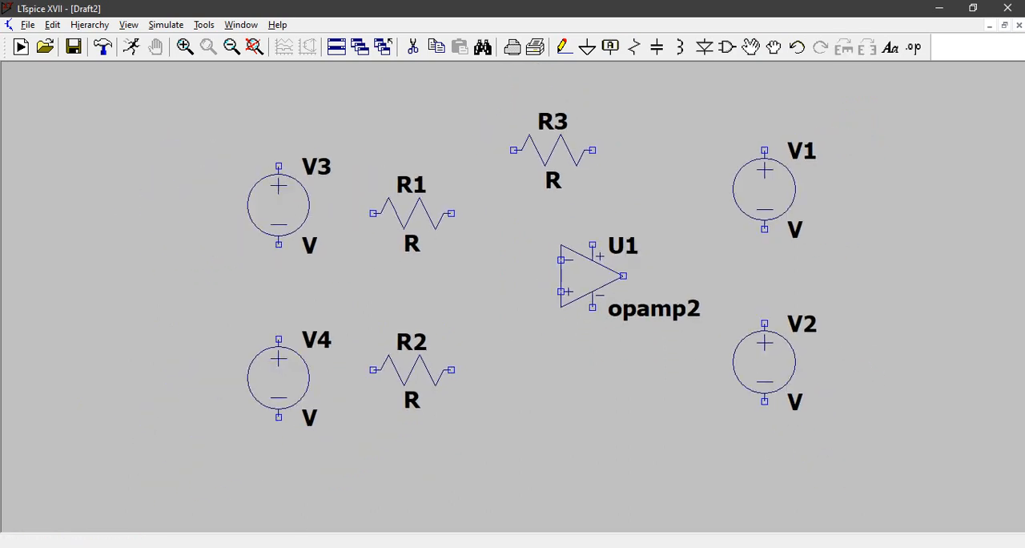
drag(624, 216, 624, 239)
click(563, 47)
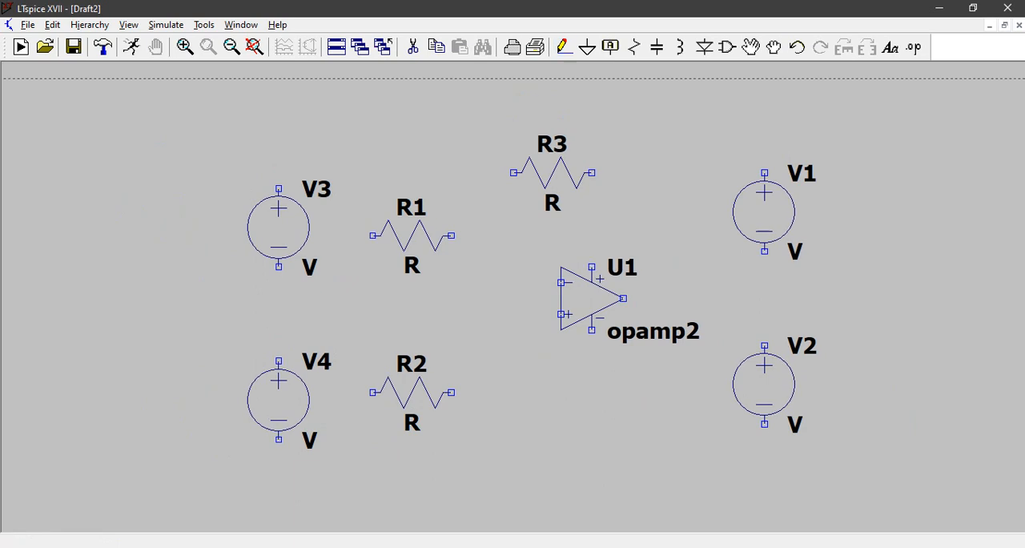
click(592, 172)
click(671, 298)
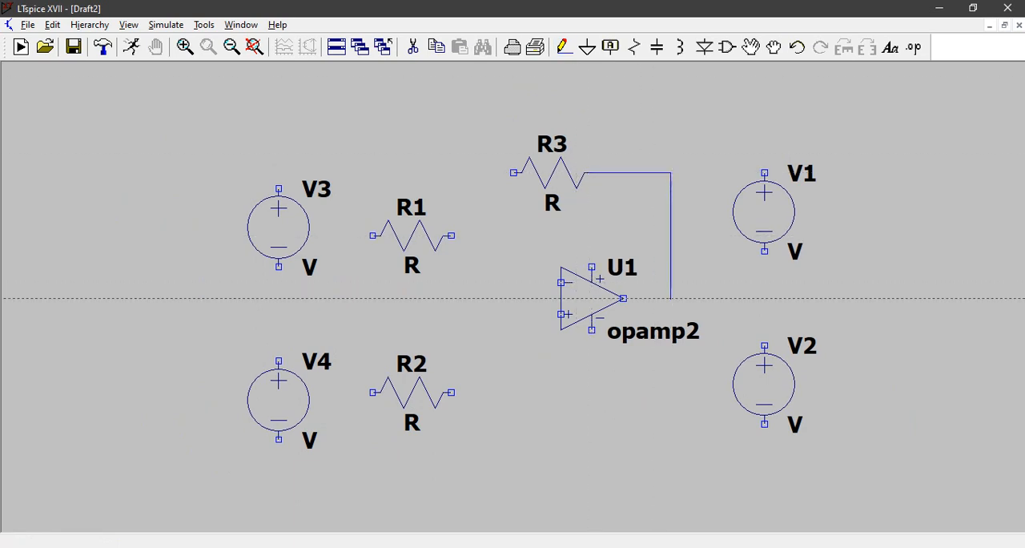
click(623, 298)
click(514, 172)
click(481, 173)
click(481, 282)
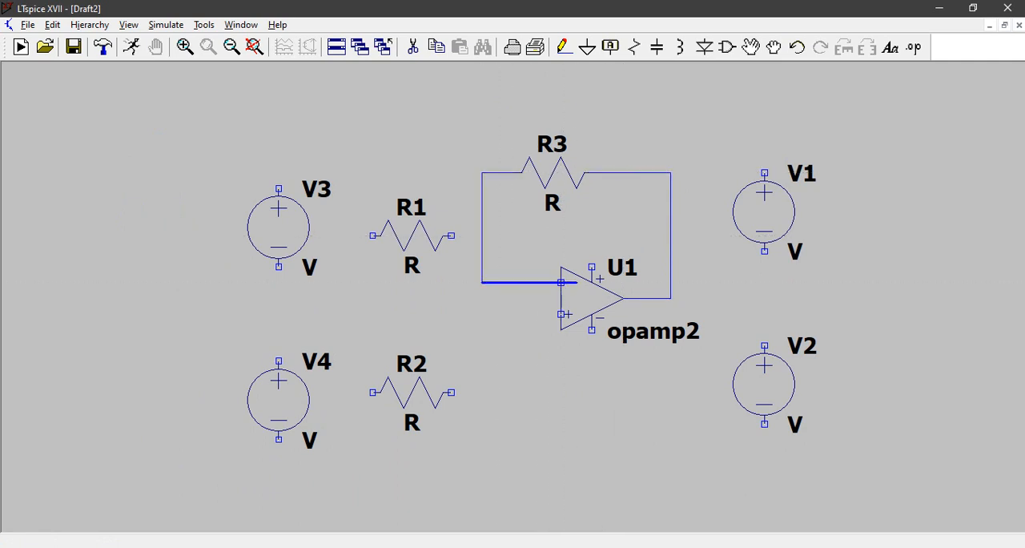
click(561, 282)
Step: Wire R1 between the inverting-input node and the positive terminal of V3
click(481, 236)
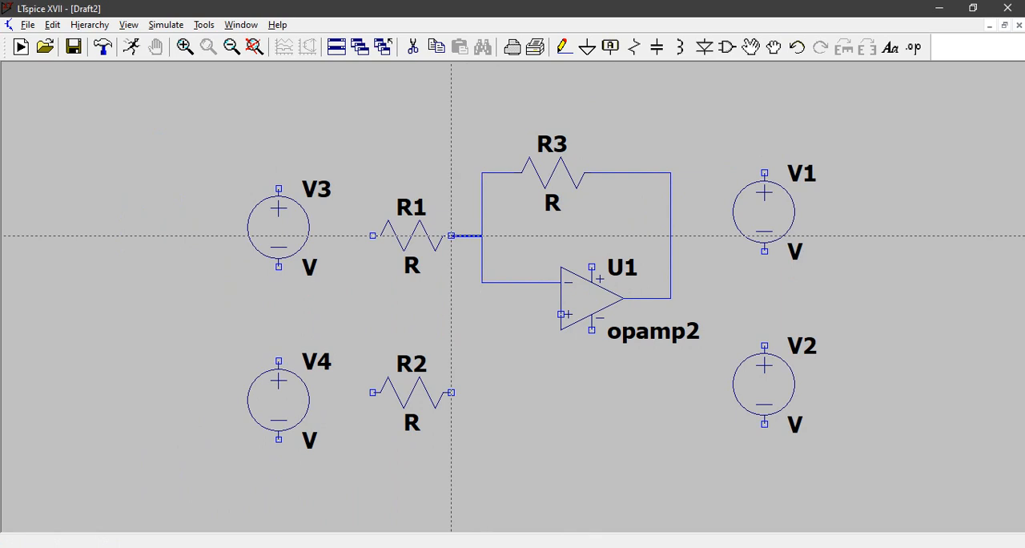
click(372, 235)
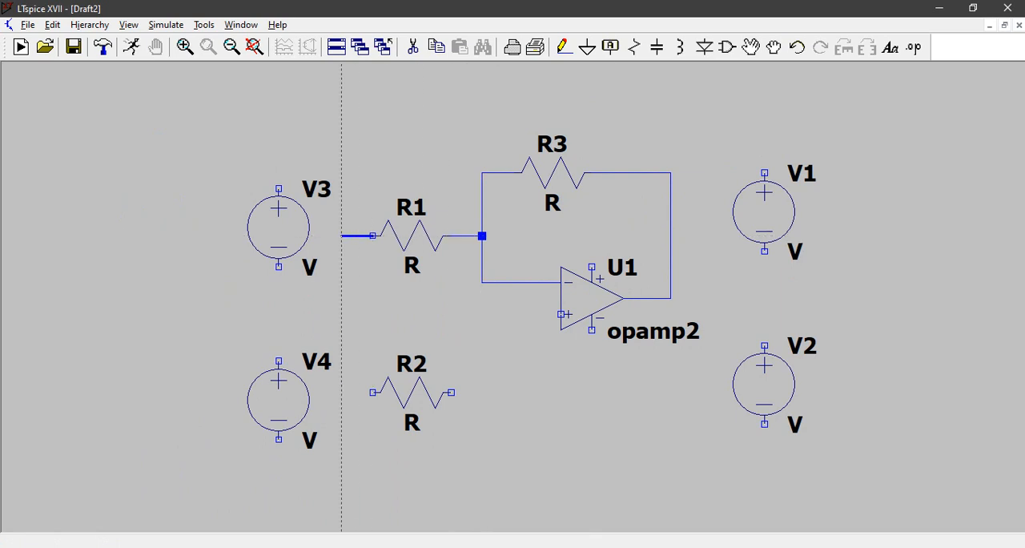
click(342, 157)
click(279, 188)
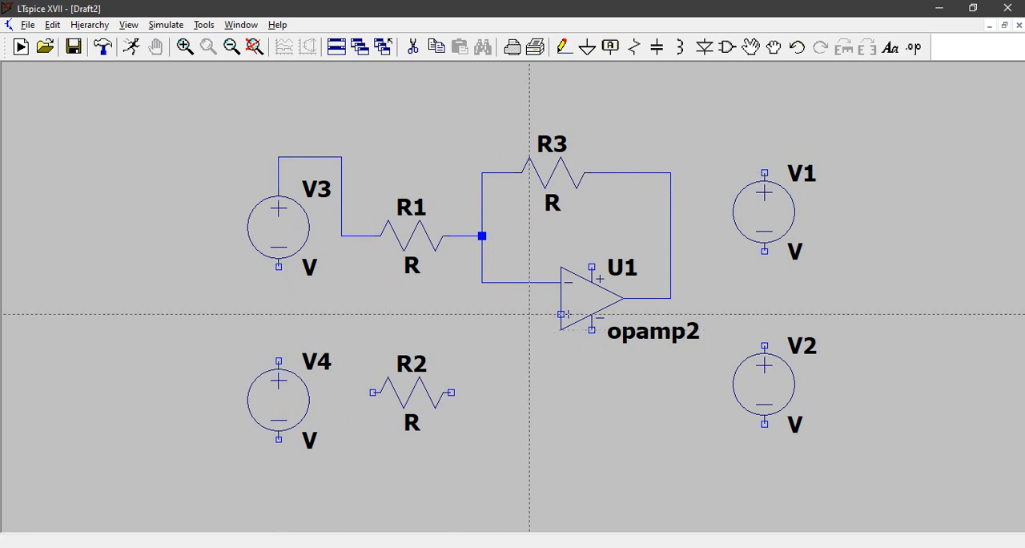
click(481, 282)
click(482, 408)
key(Escape)
key(F3)
key(Escape)
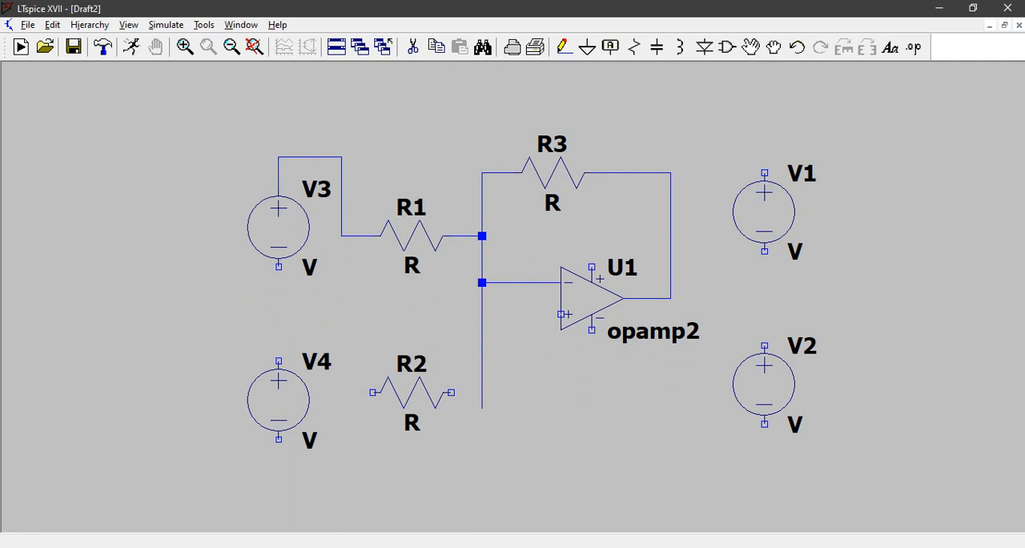
key(F9)
Step: Wire R2 between the inverting-input node and the positive terminal of V4
key(F3)
click(481, 282)
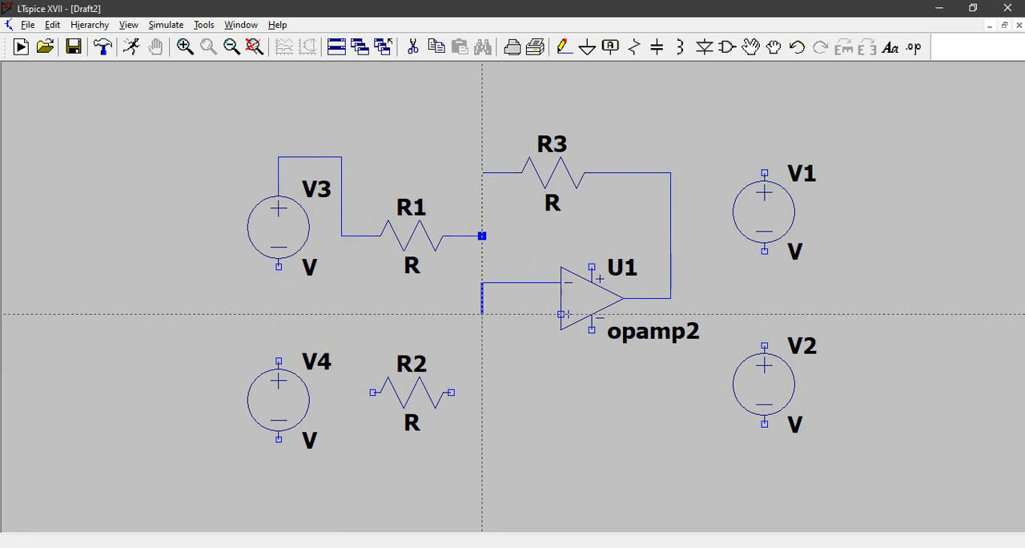
click(481, 392)
click(451, 391)
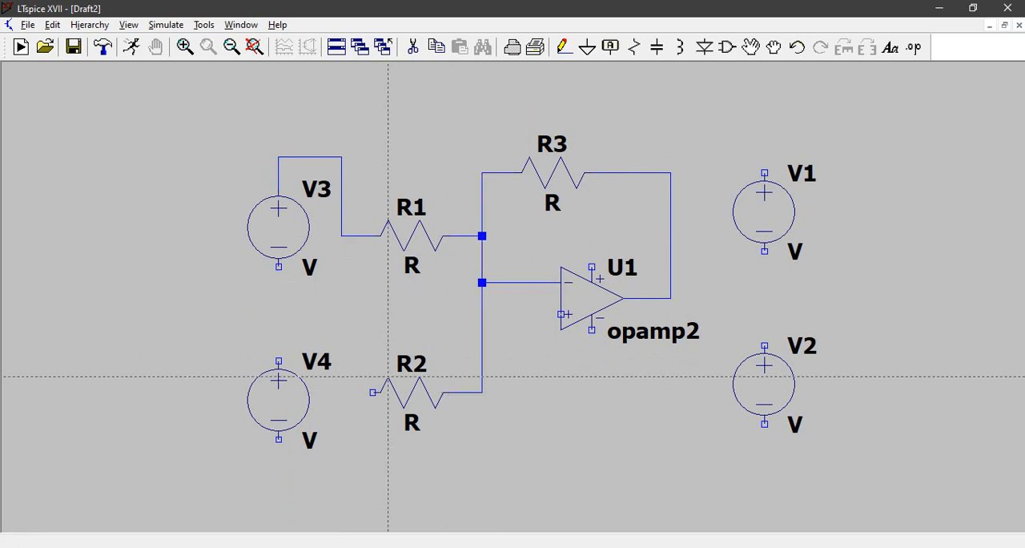
click(342, 392)
click(341, 330)
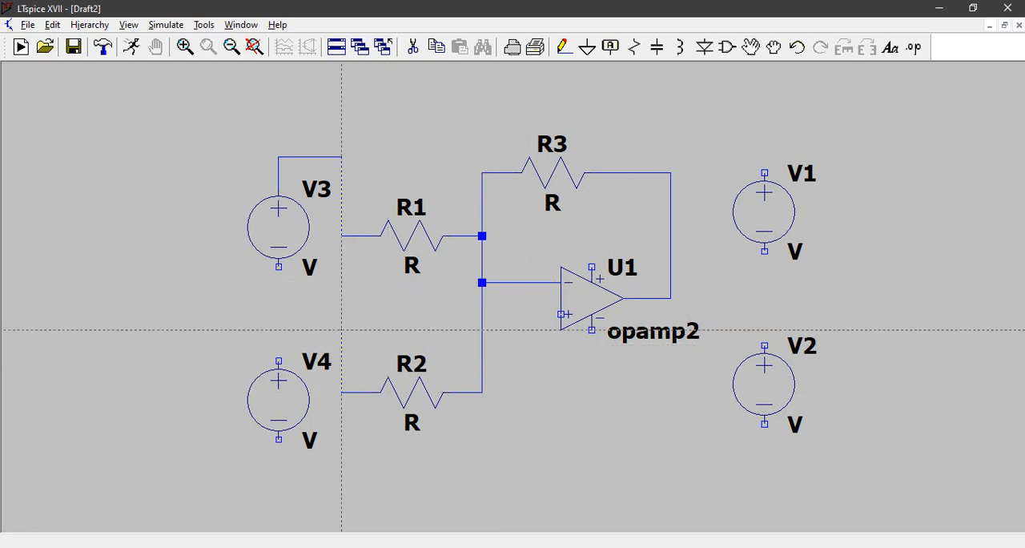
click(279, 329)
click(279, 362)
key(Escape)
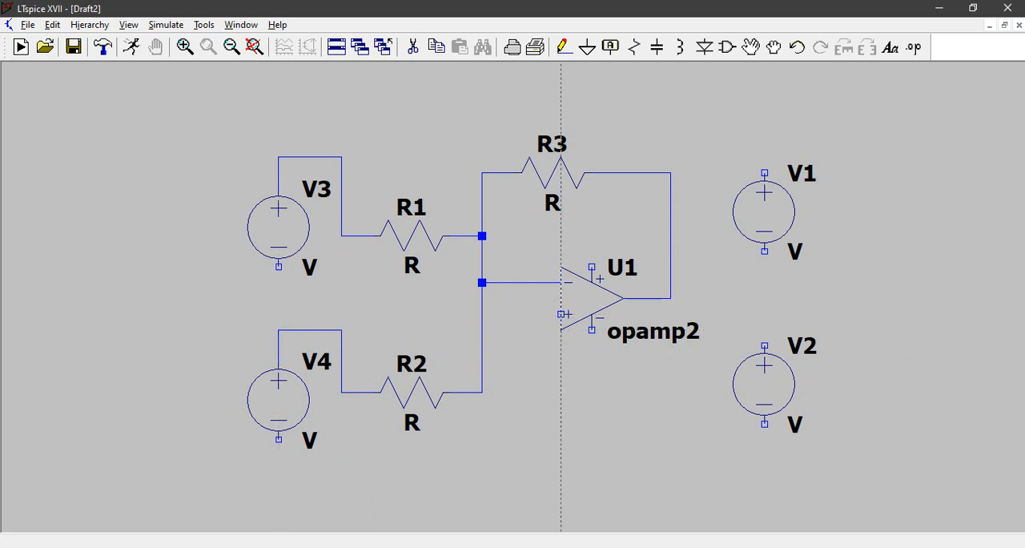
Step: Wire the op-amp's positive supply pin to V1's positive terminal, and V1's negative terminal to V2's positive terminal
click(592, 267)
click(592, 236)
click(701, 236)
click(701, 141)
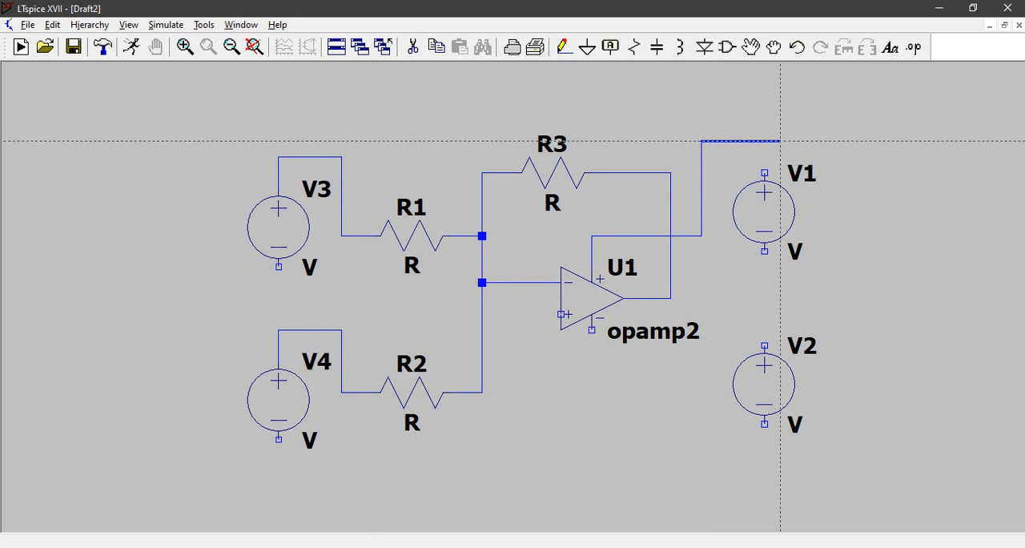
click(765, 173)
click(765, 251)
click(765, 346)
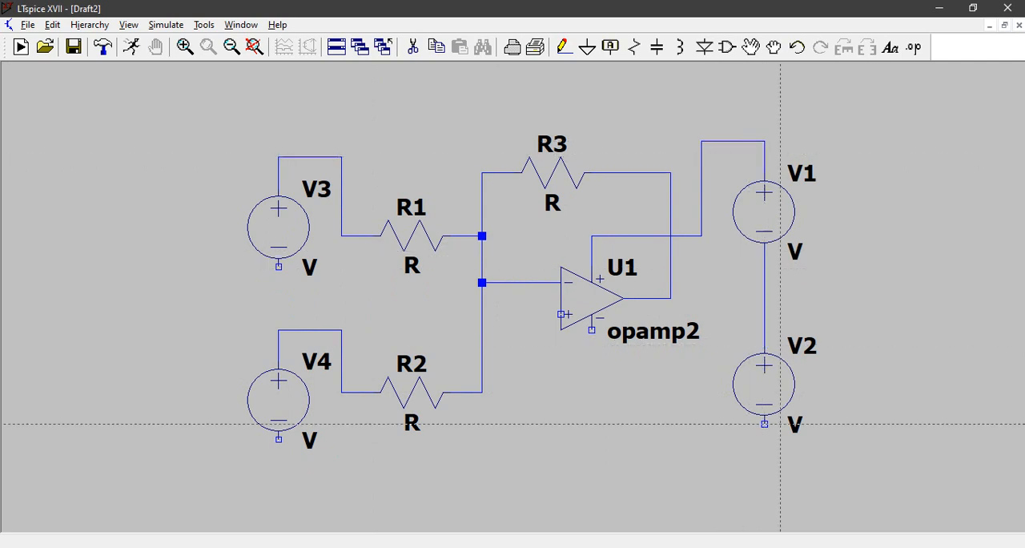
Step: Wire V2's negative terminal to the op-amp's negative supply pin
click(764, 424)
click(765, 454)
click(702, 408)
click(592, 330)
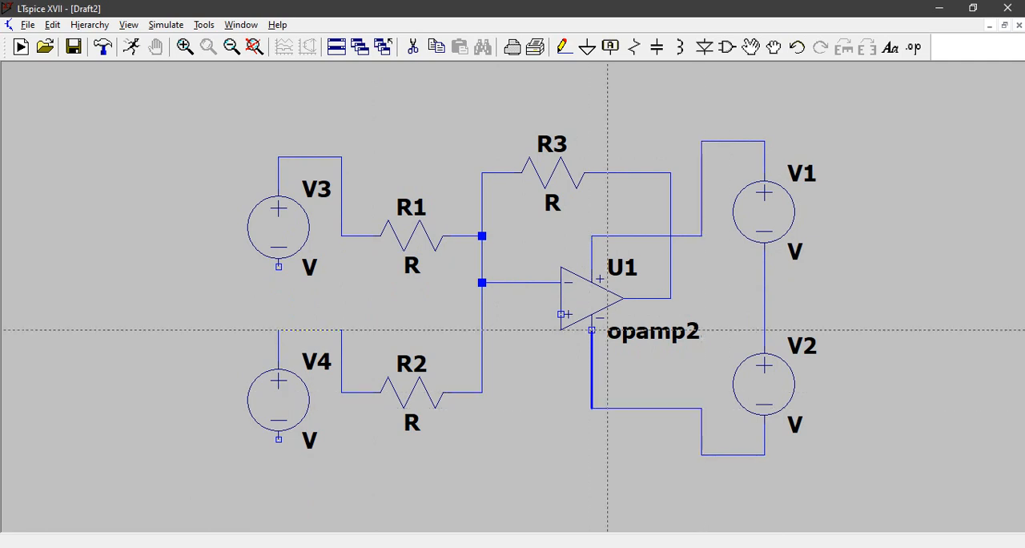
key(Escape)
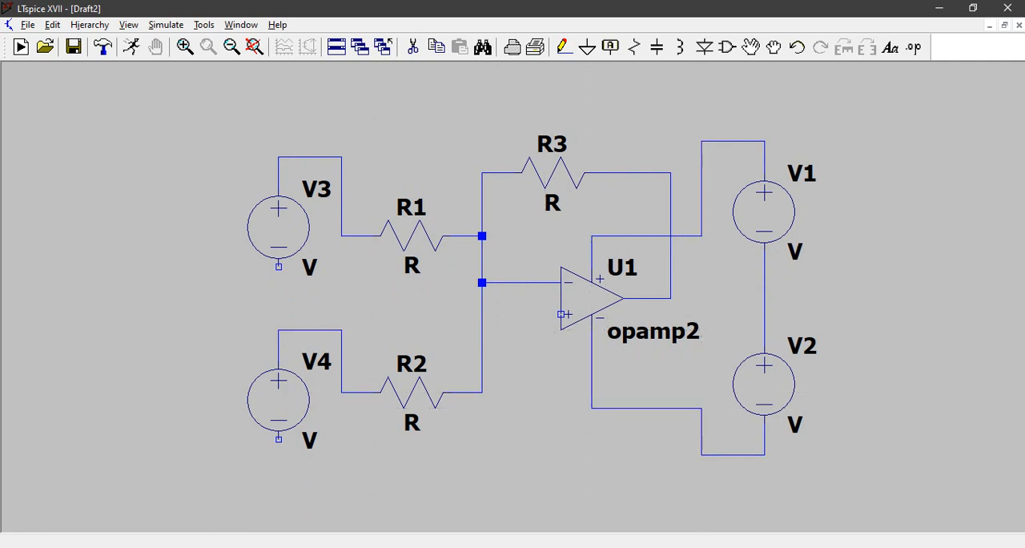
Step: Place four ground symbols: below the op-amp, below V4, below V3, and beside the wire joining V1 and V2
click(587, 48)
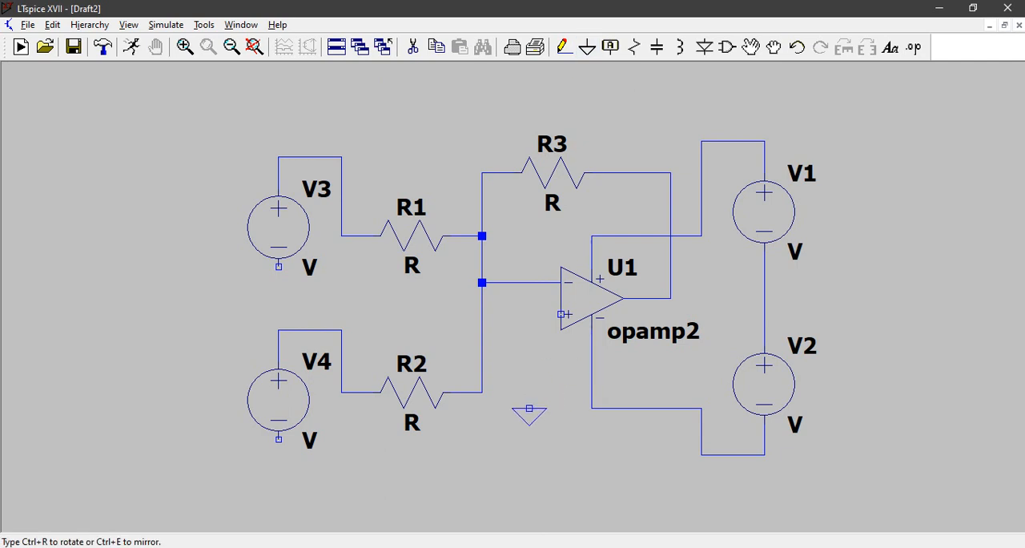
click(529, 456)
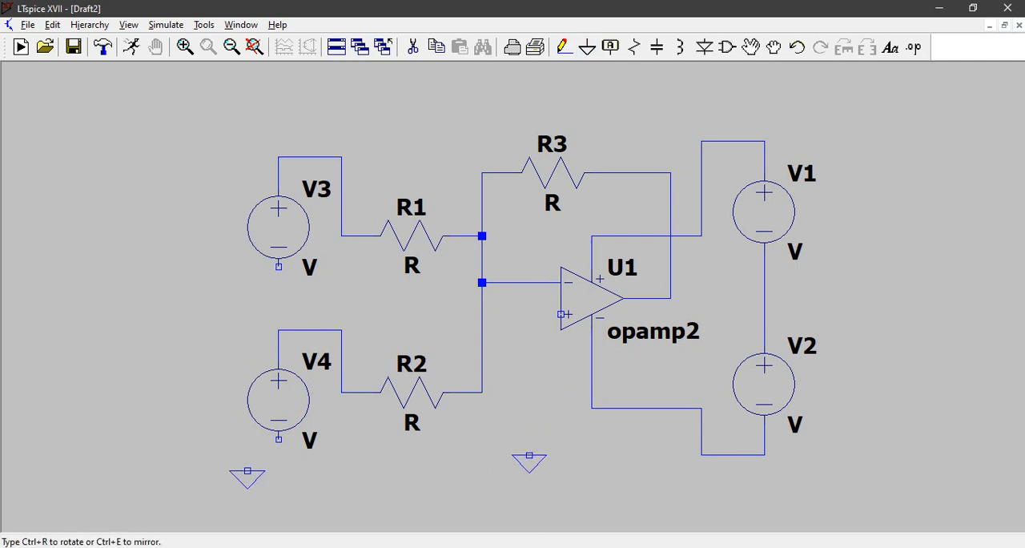
click(278, 487)
click(279, 300)
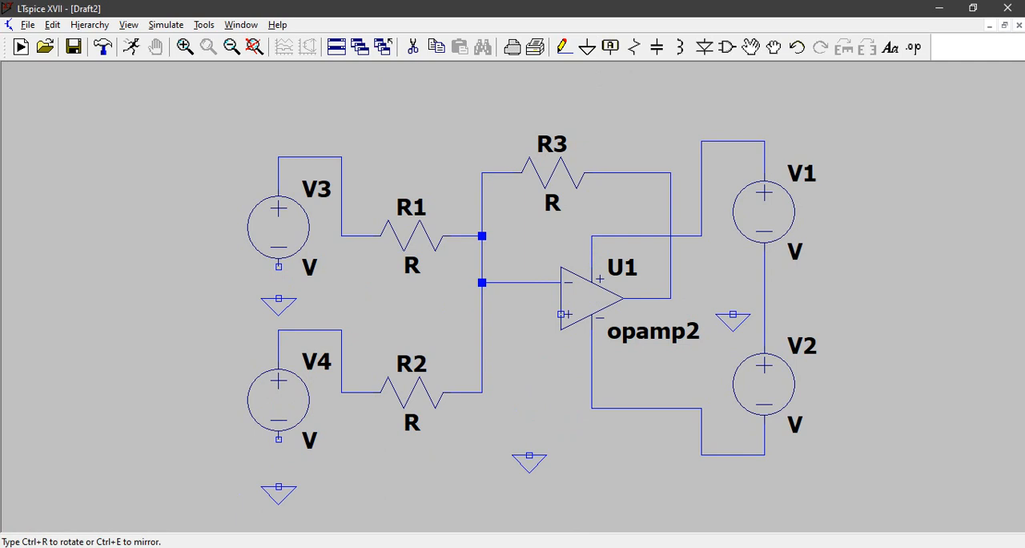
click(587, 46)
Step: Wire the V1–V2 midpoint to its adjacent ground and the op-amp's non-inverting input to the ground below it
click(565, 47)
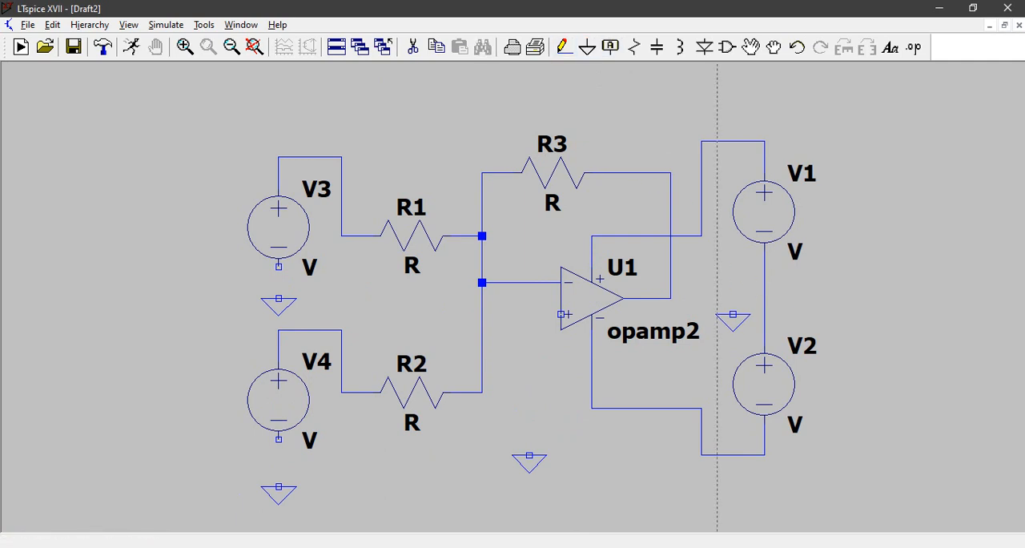
click(764, 282)
click(733, 282)
click(733, 314)
click(561, 314)
click(529, 456)
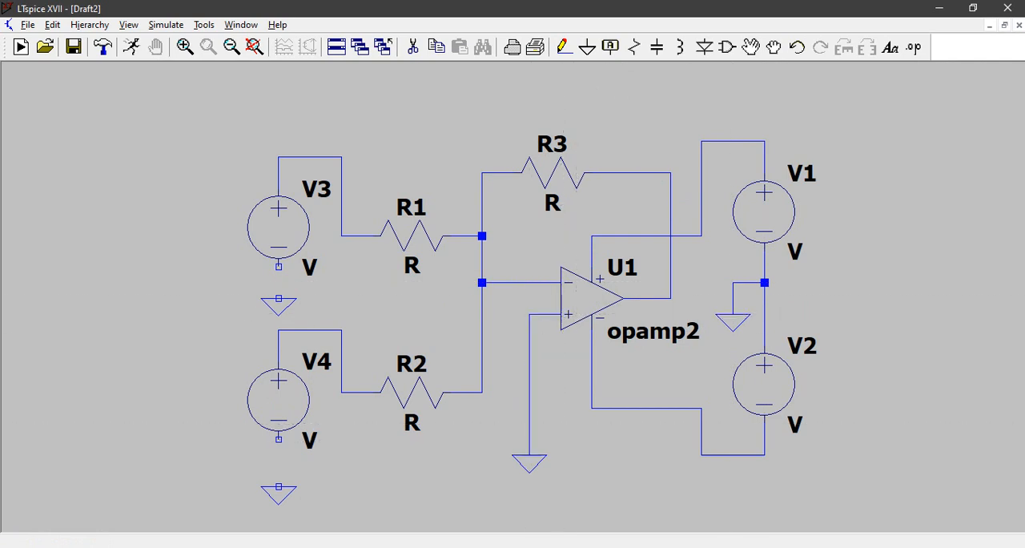
Step: Wire the negative terminals of V4 and V3 to the ground symbols below them
click(279, 439)
click(279, 487)
click(279, 267)
click(279, 299)
key(Escape)
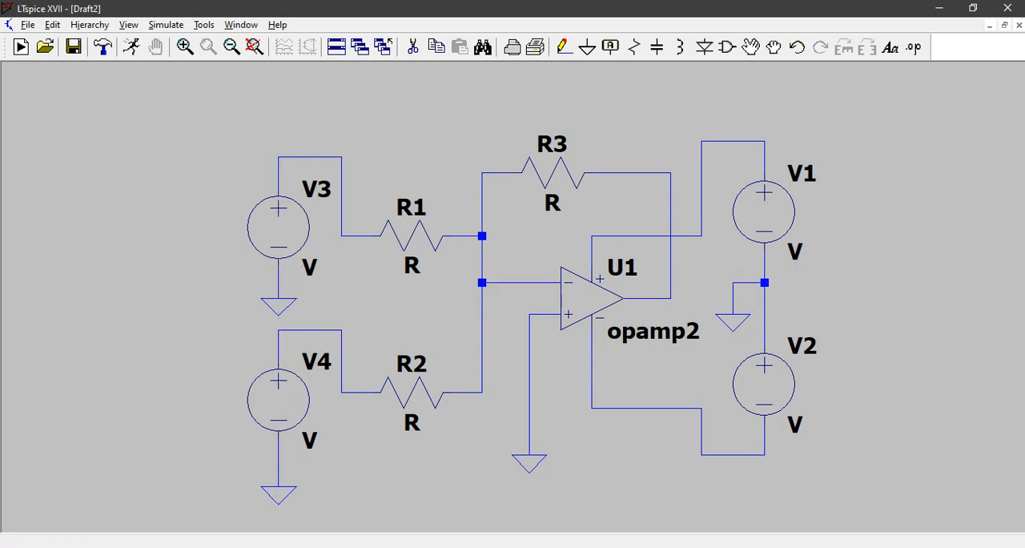
Step: Set the DC value of both supply sources, V1 and V2, to 15 V
right_click(764, 212)
text(15)
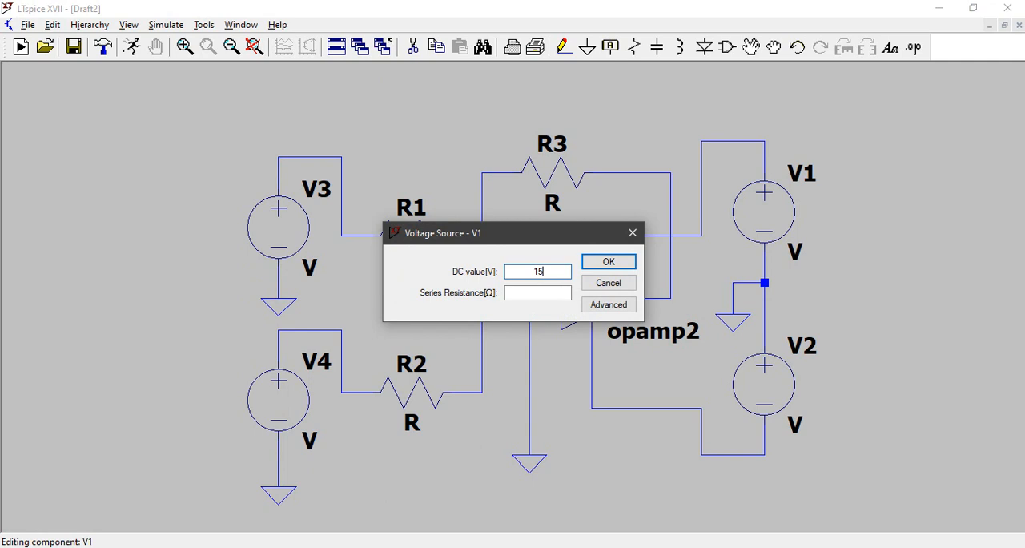
key(Return)
right_click(764, 384)
text(15)
key(Return)
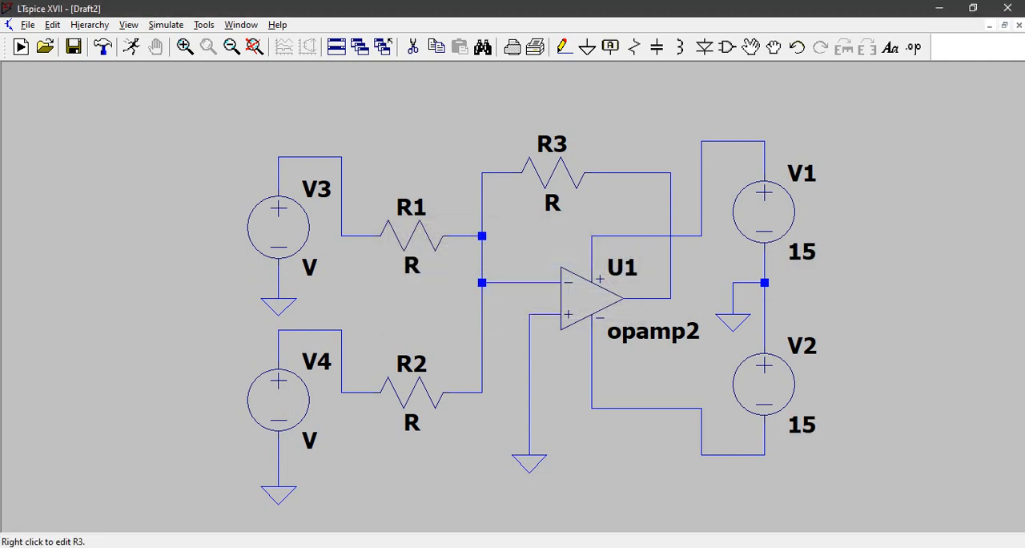
Step: Set the resistance of R3, R1 and R2 to 1k each
right_click(553, 171)
text(1)
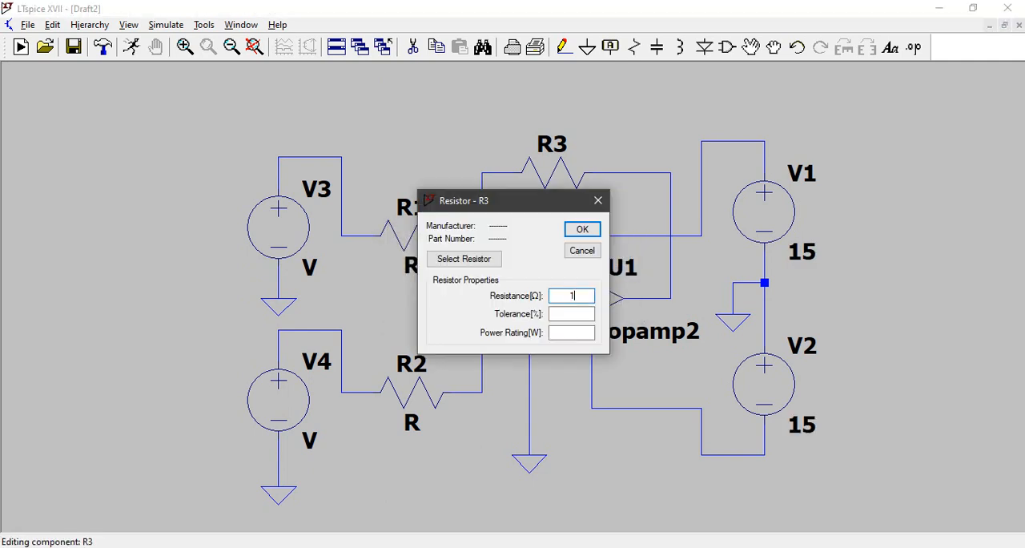
text(k)
key(Return)
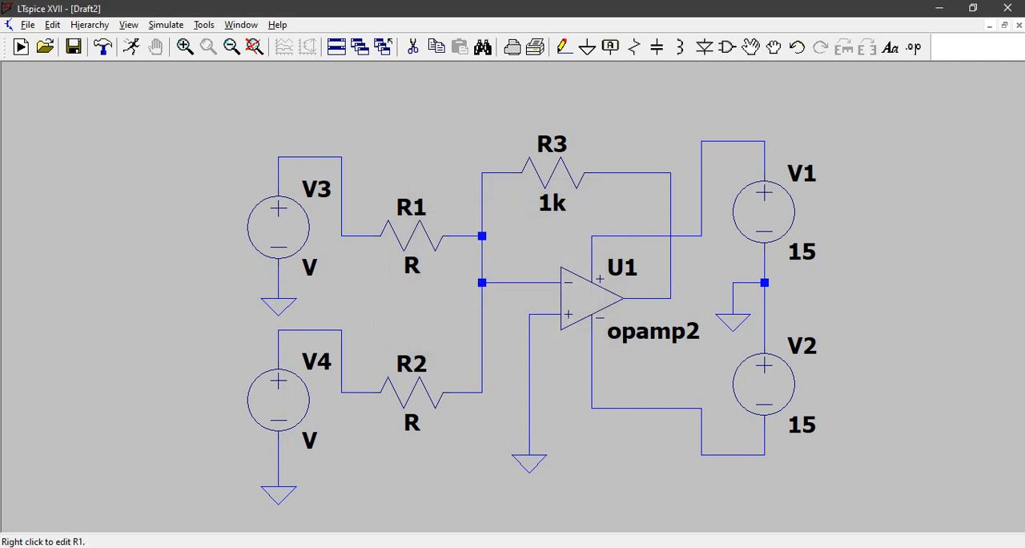
right_click(398, 234)
text(1k)
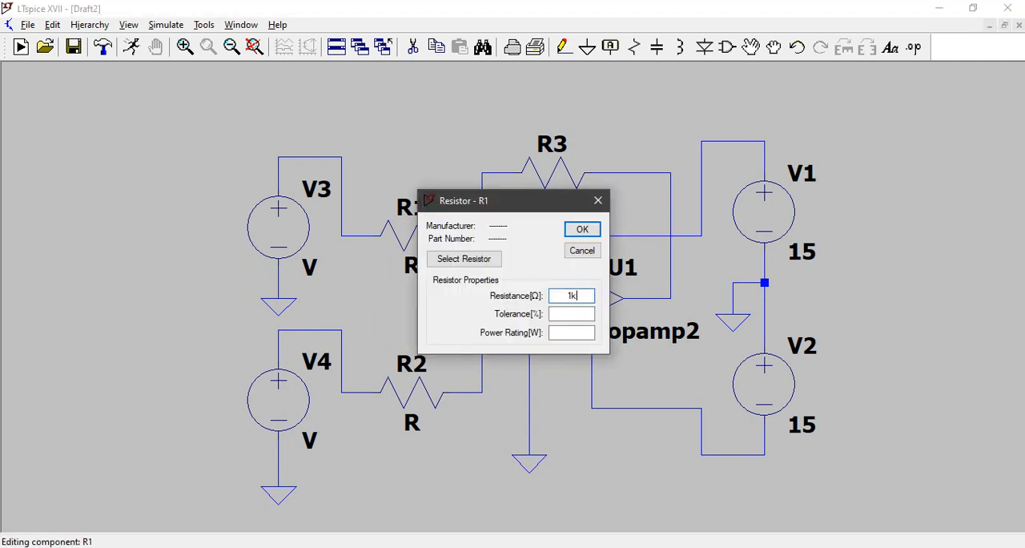
key(Return)
right_click(411, 392)
text(1k)
key(Return)
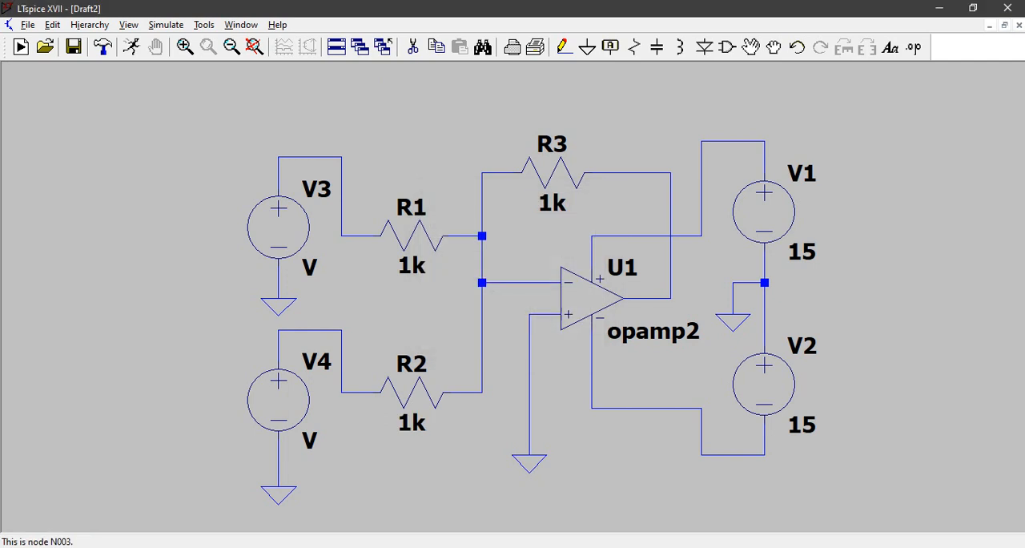
Step: Make V3 a SINE source with offset 0, amplitude 1 and frequency 1k, and move its value label clear of R1's label
right_click(278, 228)
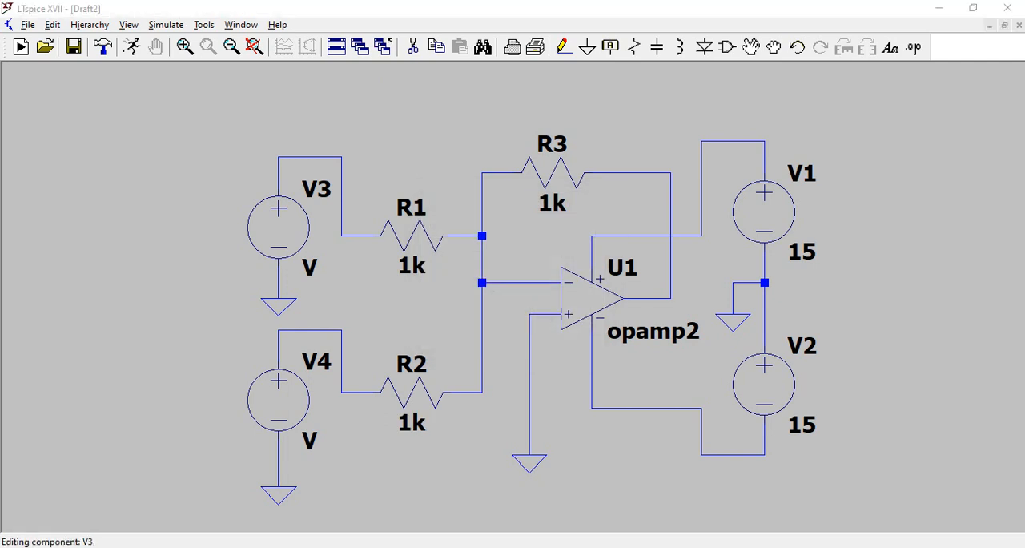
click(609, 304)
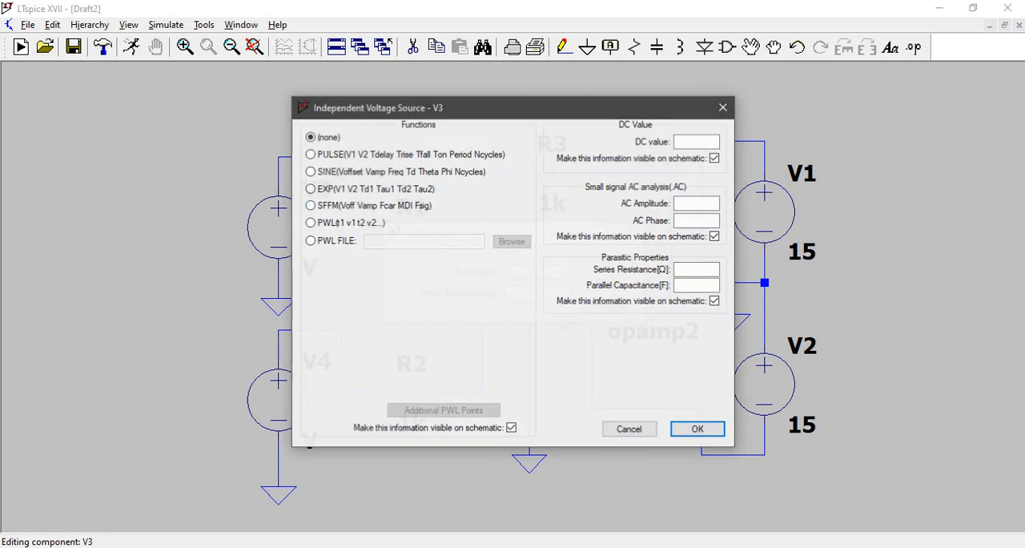
click(310, 172)
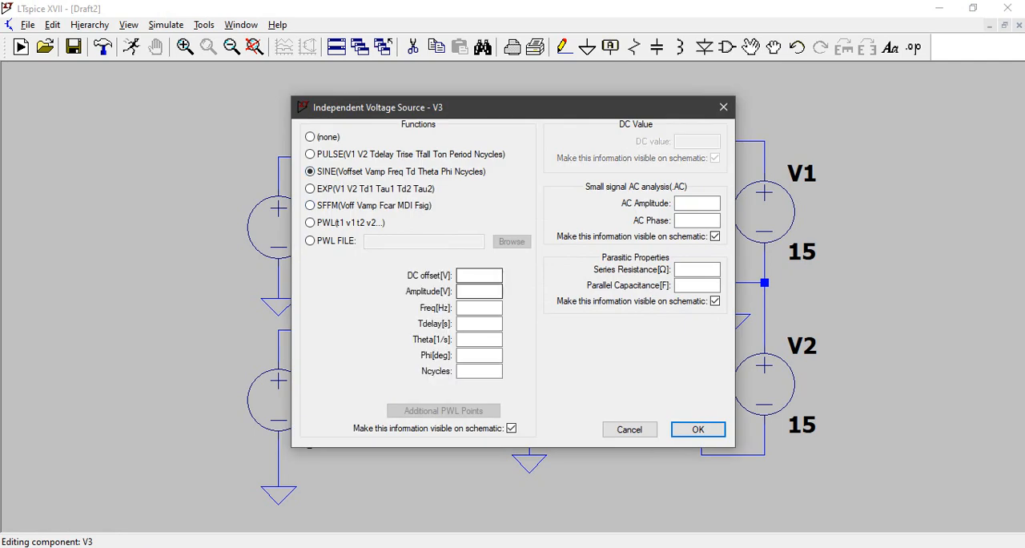
key(Tab)
key(Tab)
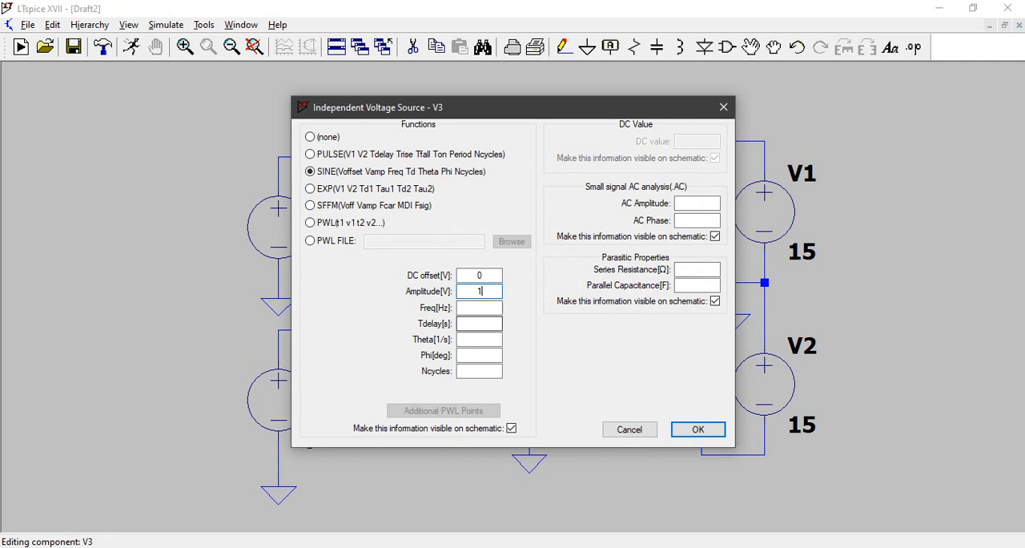
text(1k)
key(Return)
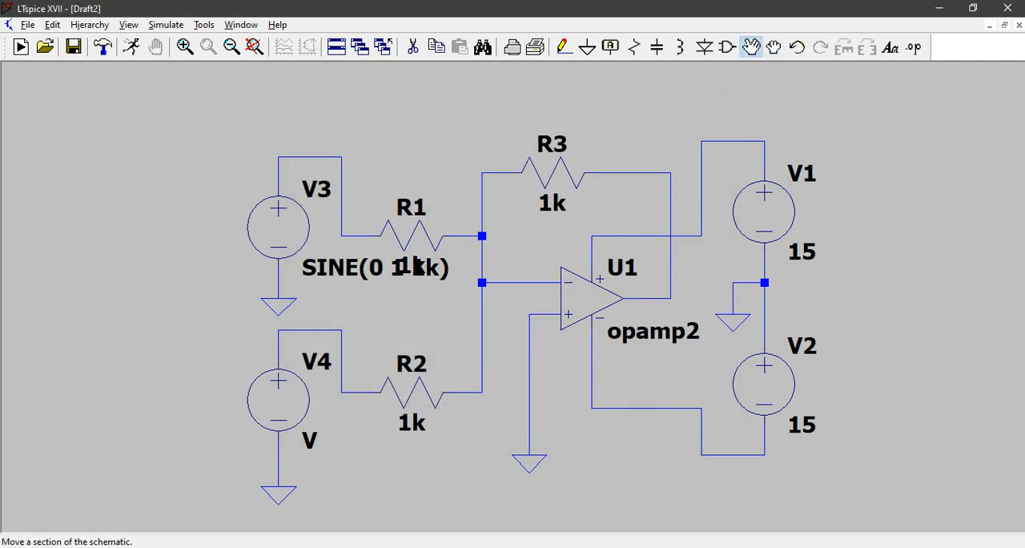
click(330, 268)
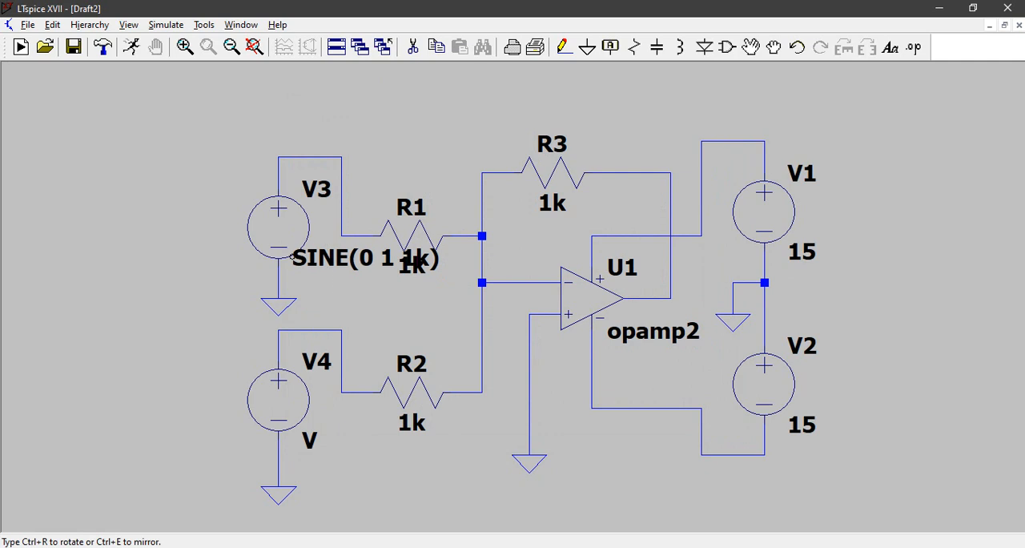
click(191, 282)
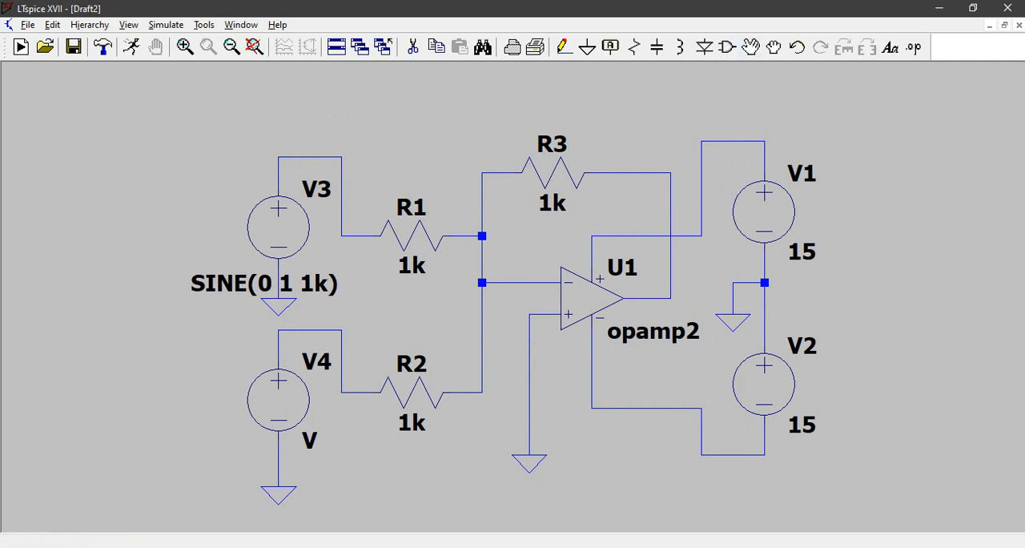
Step: Make V4 a SINE source with offset 0, amplitude 1 and frequency 1k, and move its value label below the source
right_click(278, 400)
click(609, 304)
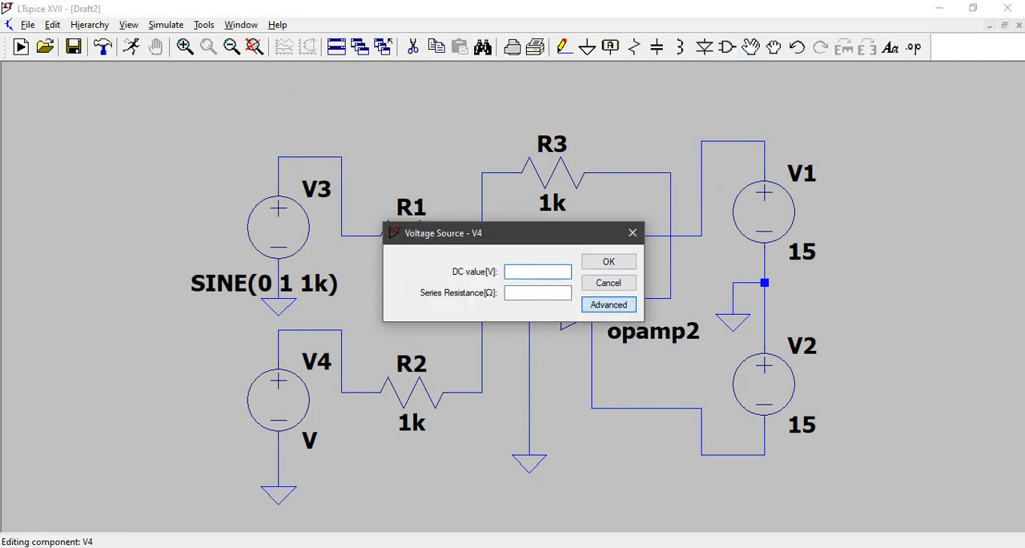
click(310, 171)
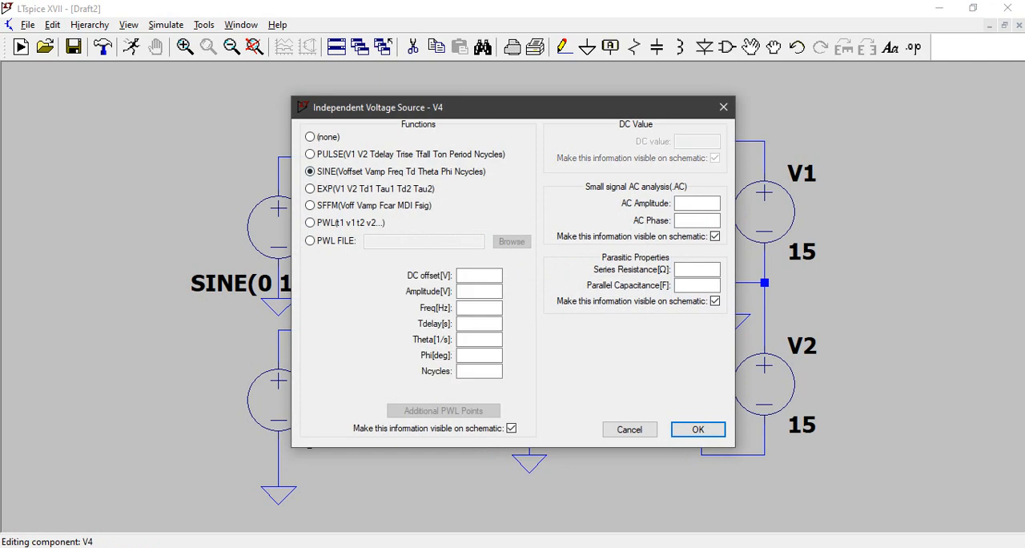
click(480, 275)
text(0)
click(479, 291)
click(479, 308)
text(1k)
key(Return)
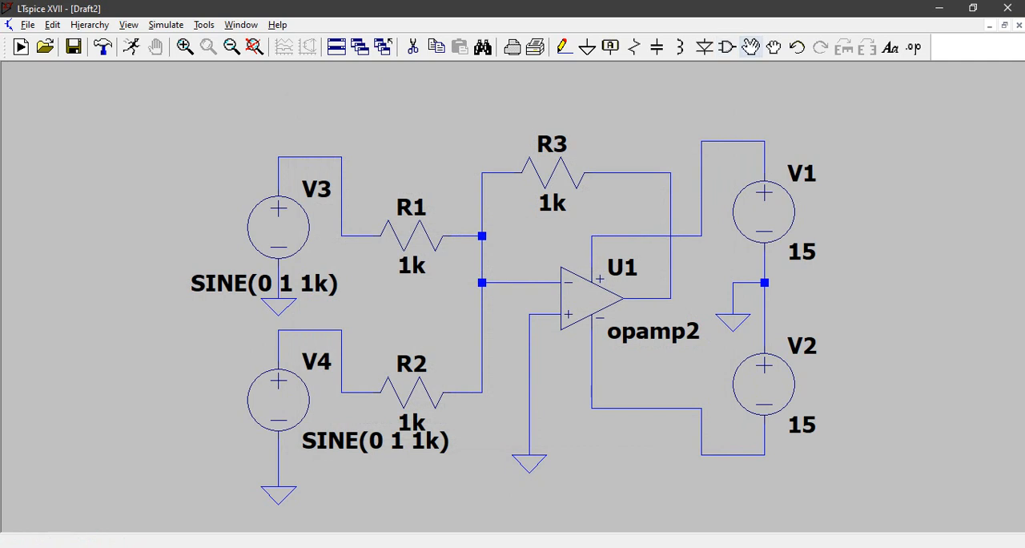
drag(316, 416, 340, 459)
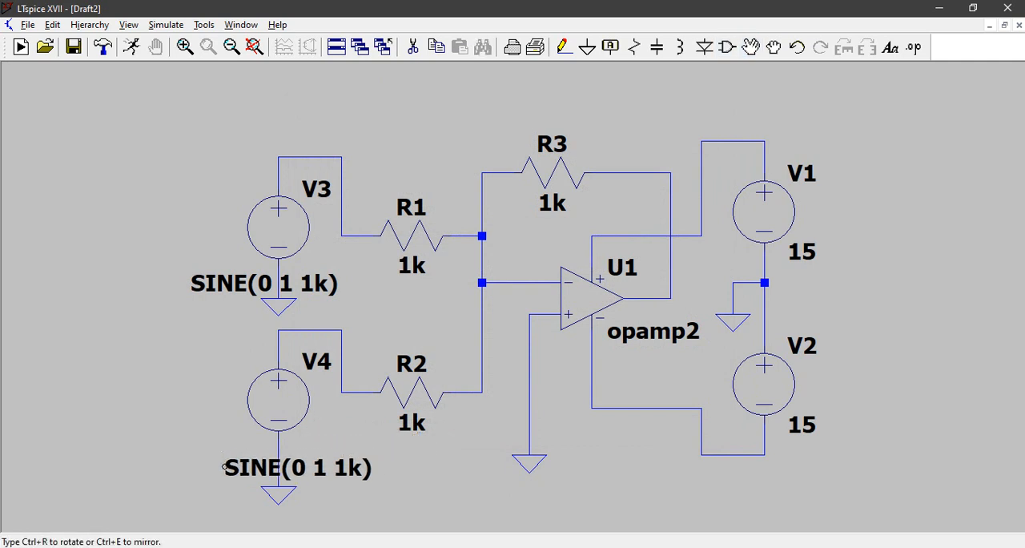
click(196, 465)
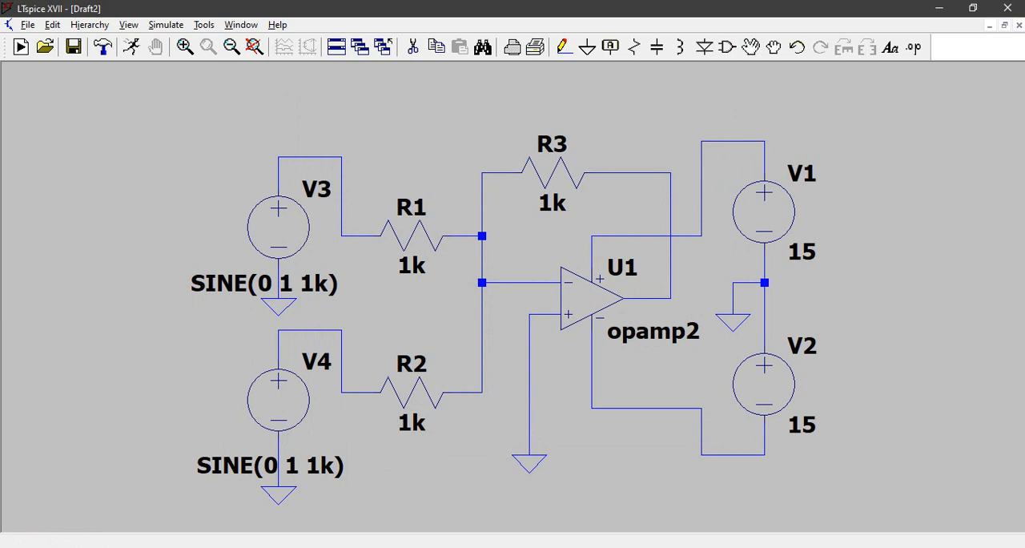
Step: Save the schematic under the name Adder in the LTSpice folder
click(28, 25)
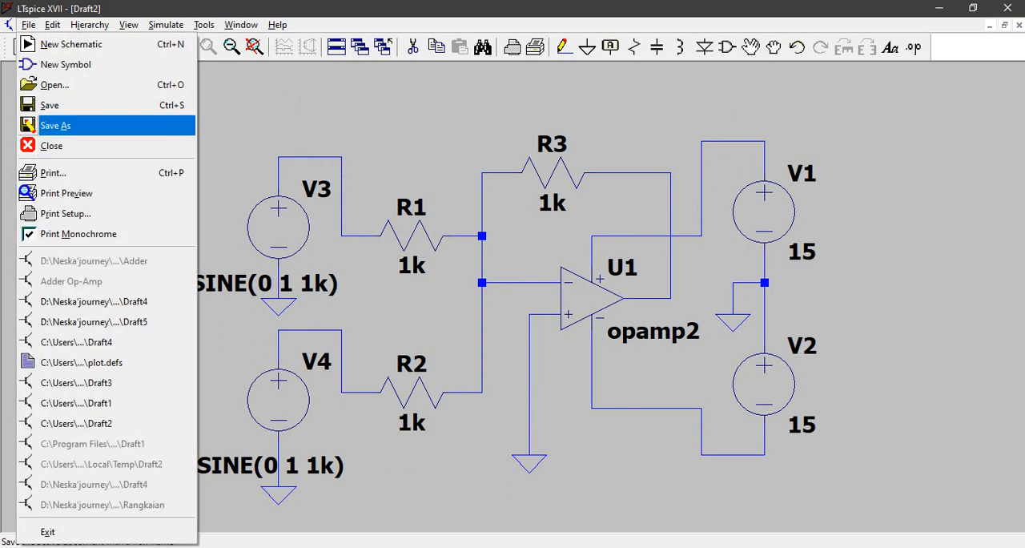
click(56, 126)
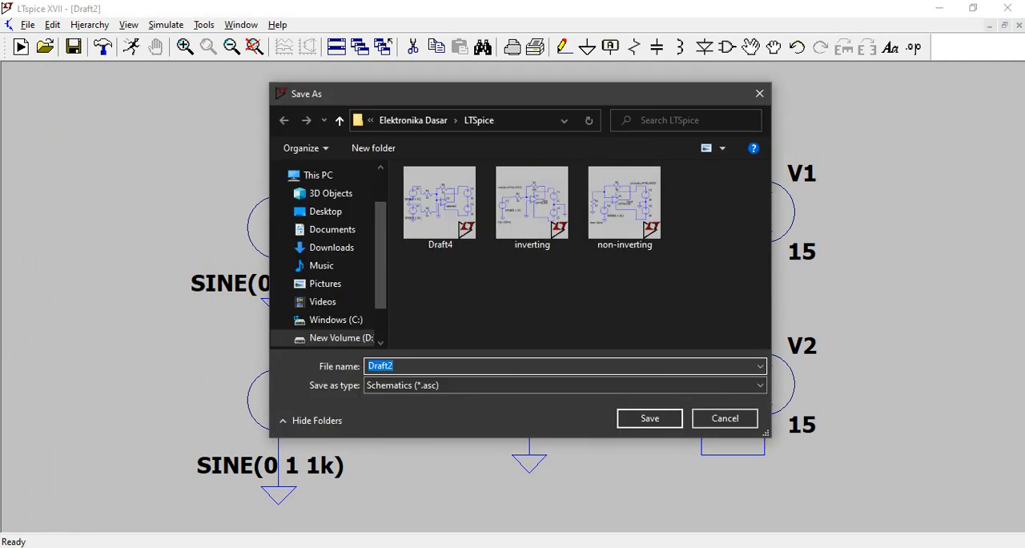
text(Adder)
key(Return)
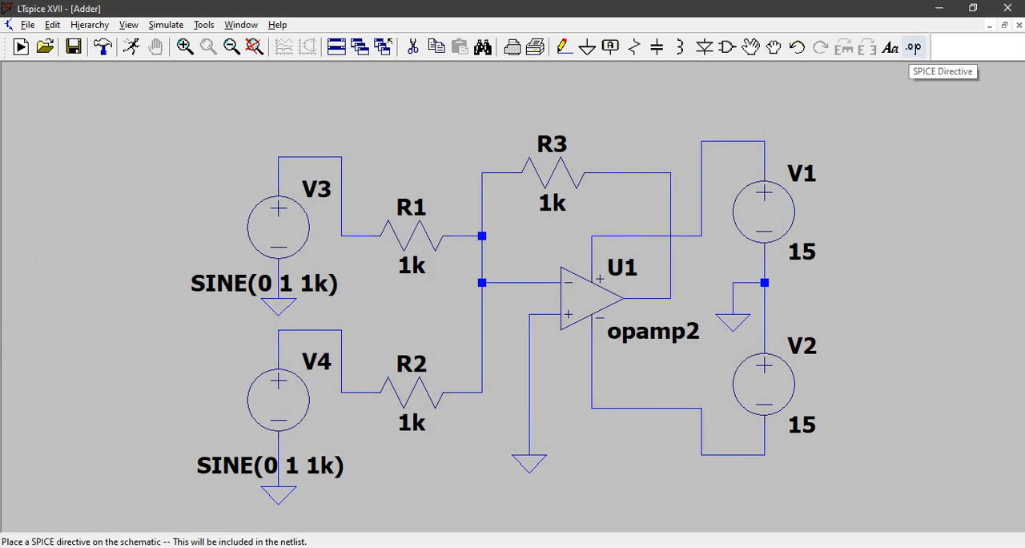
Step: Add the SPICE directive ".include LM741.MOD" and place it beneath the op-amp's ground symbol
click(913, 48)
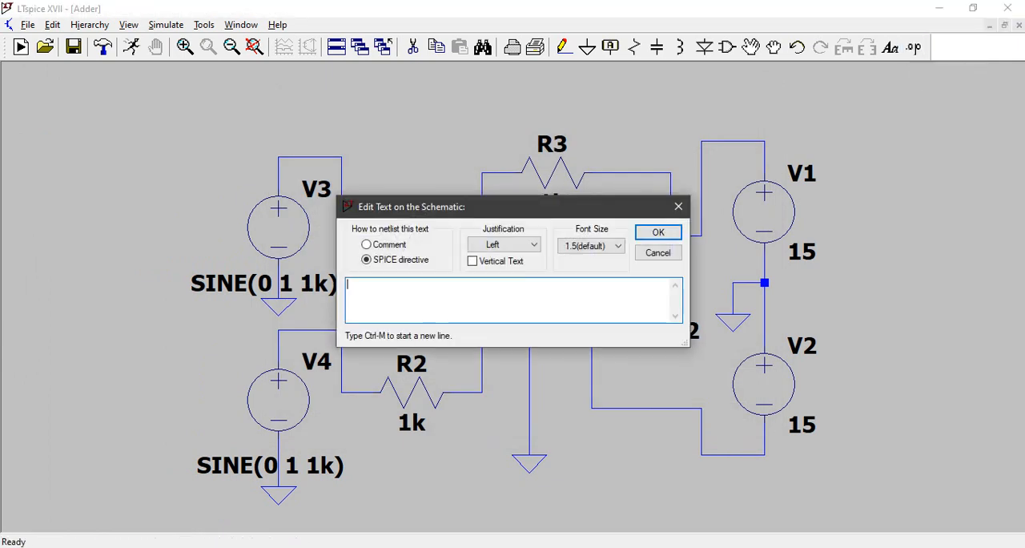
text(.inc)
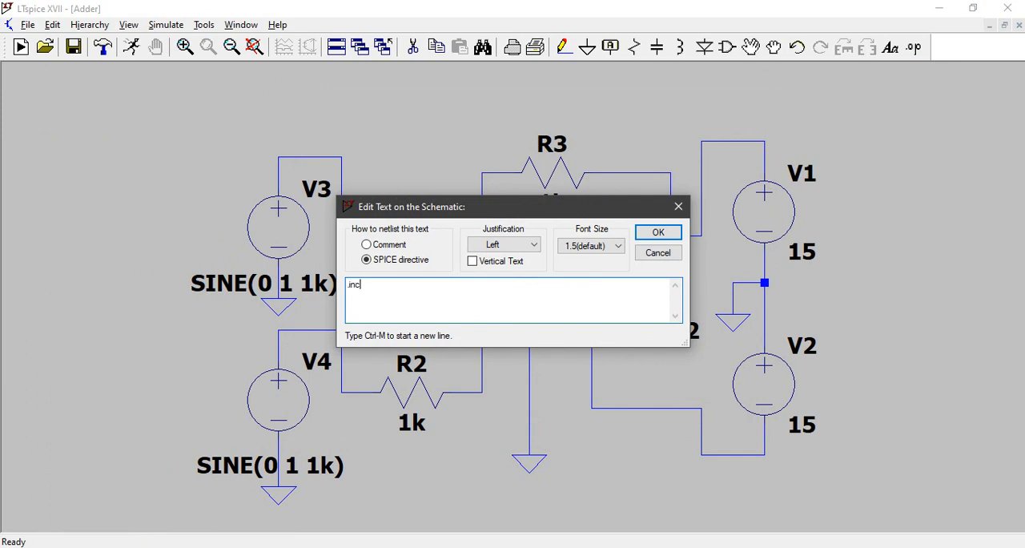
text(lude LM741.MOD)
key(Return)
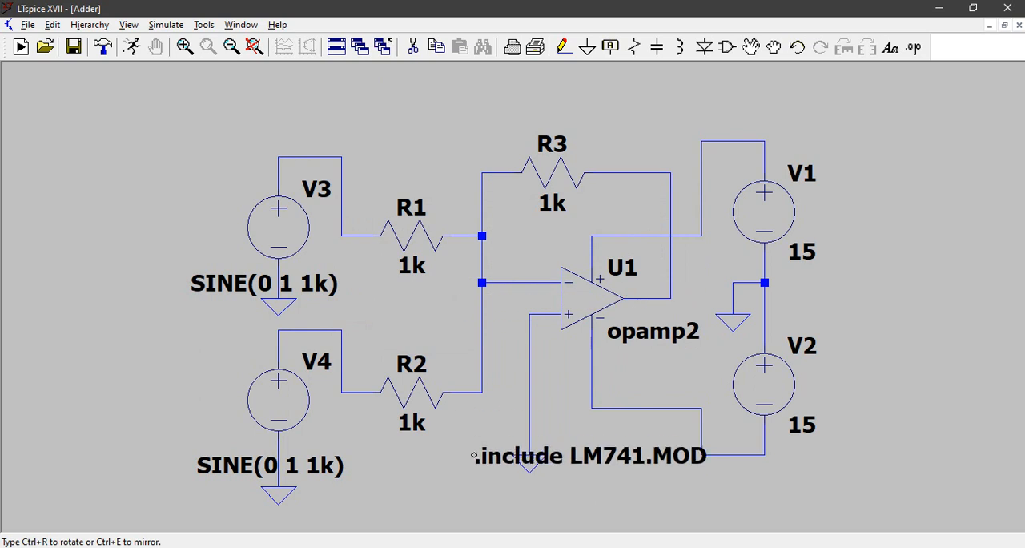
click(472, 486)
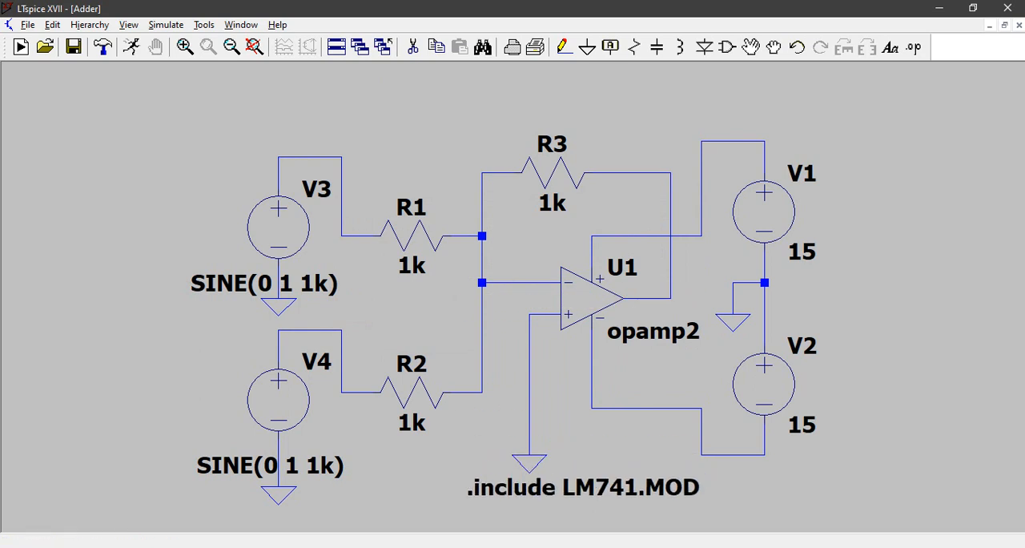
Step: Label the op-amp's output node Vout at the corner of the feedback wire
key(F4)
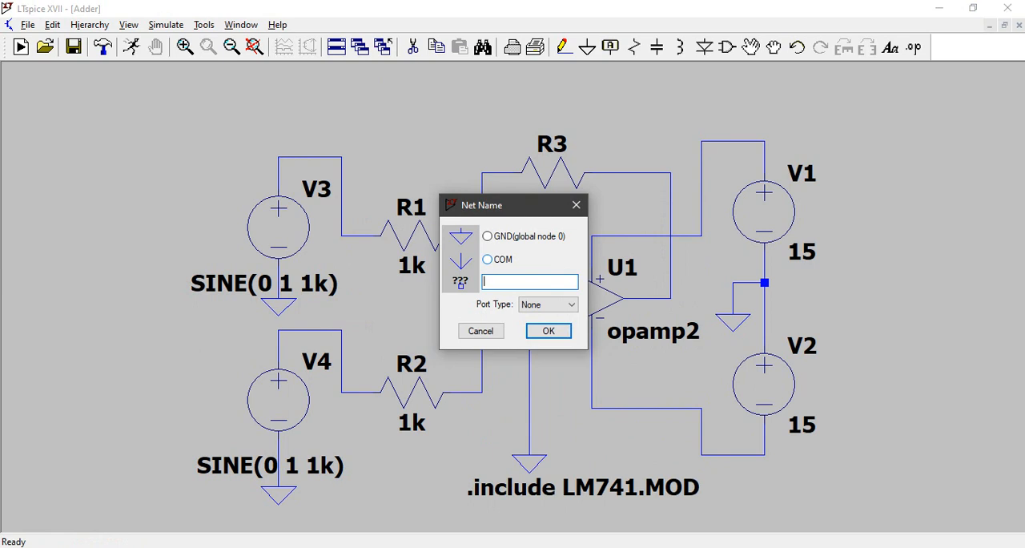
text(Vout)
key(Return)
click(671, 298)
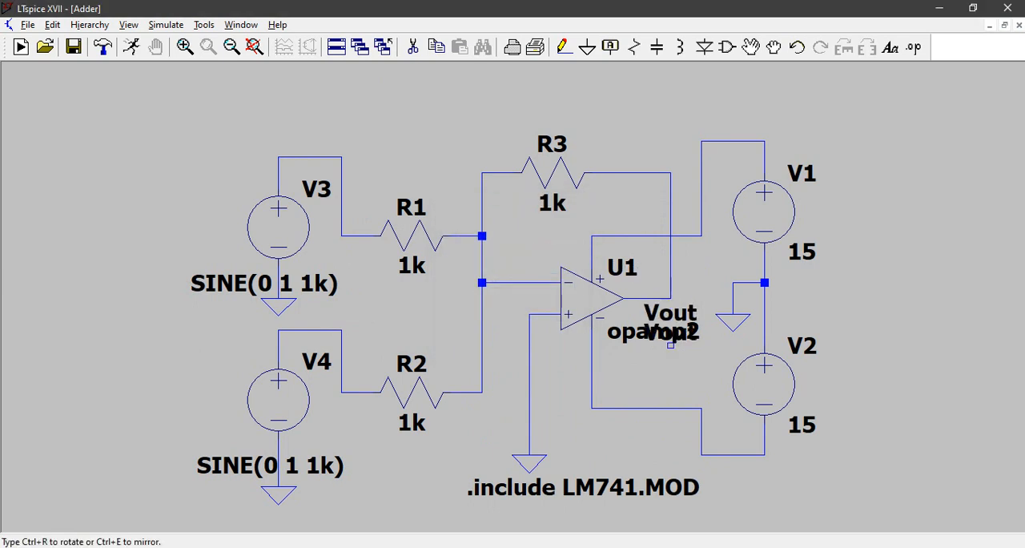
key(Escape)
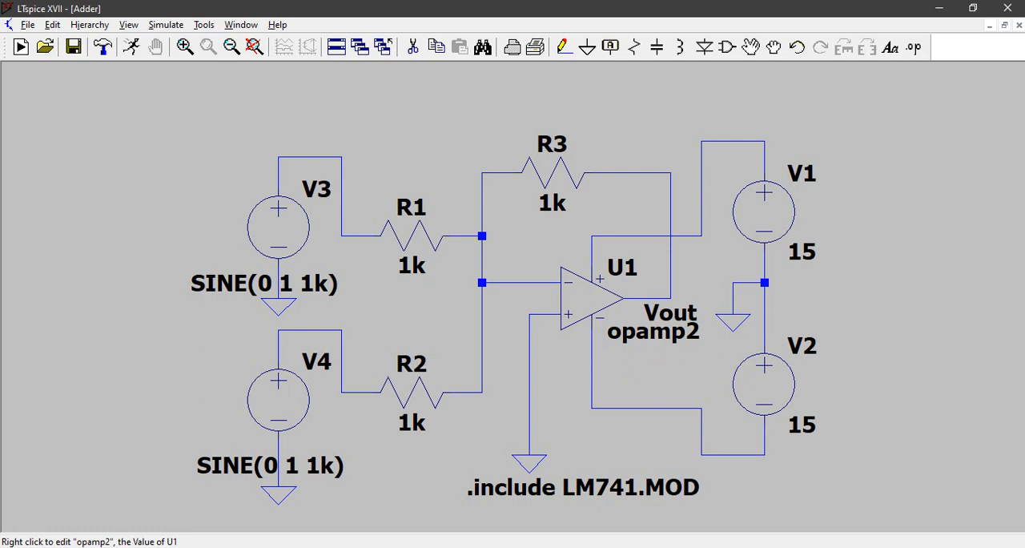
Step: Set U1's value to the subcircuit name LM741/NS copied from the .SUBCKT line of the LM741 file in Notepad
right_click(653, 330)
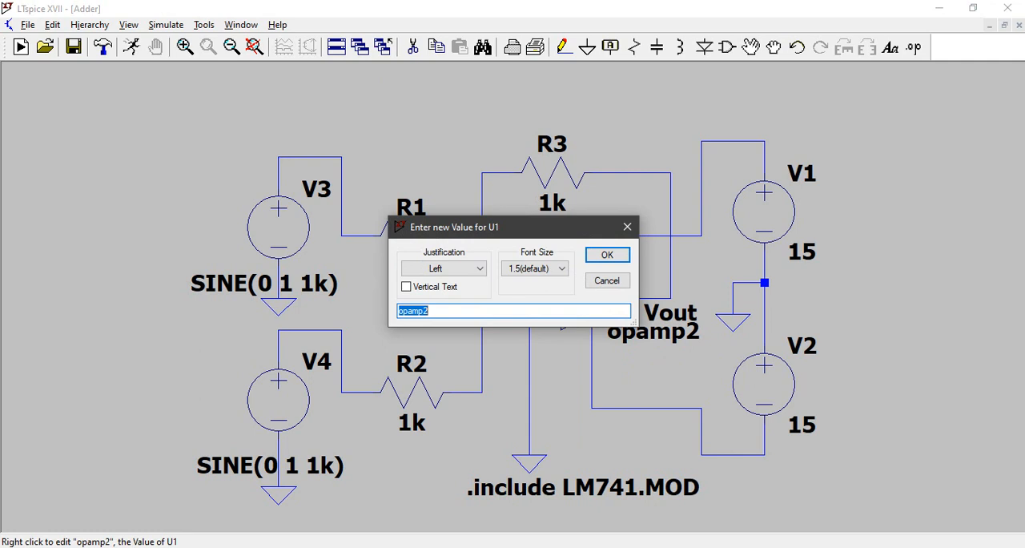
click(693, 547)
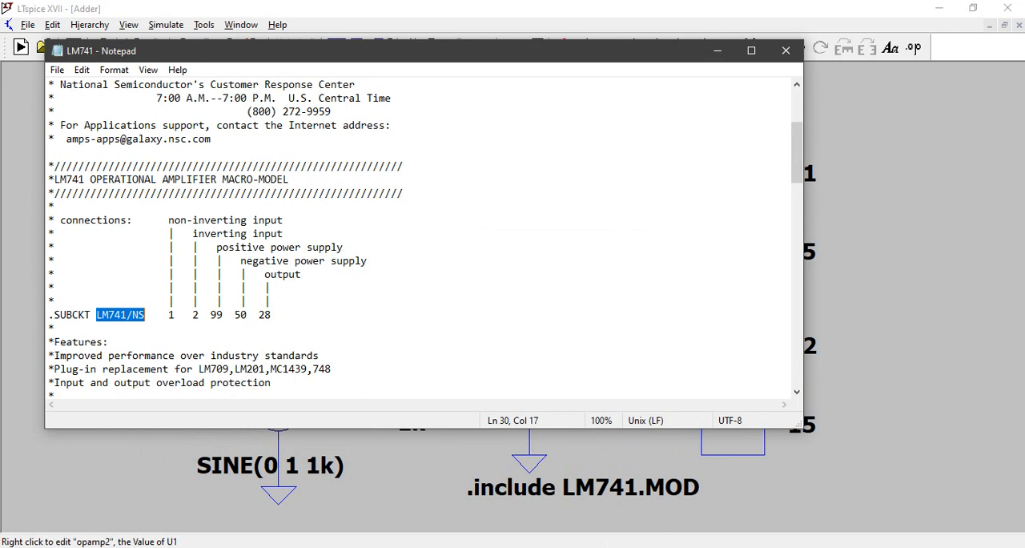
key(alt+Tab)
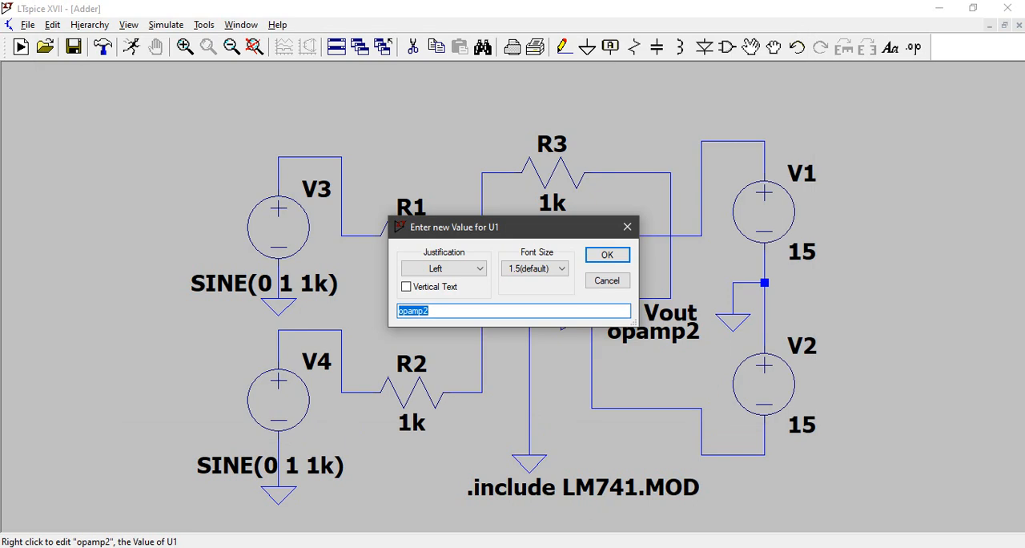
text(LM741/NS)
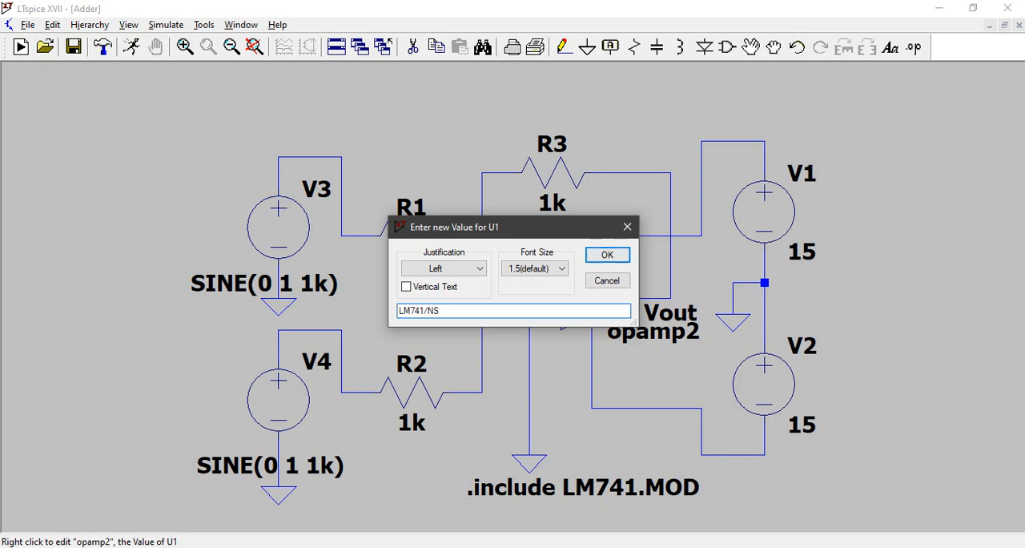
click(608, 255)
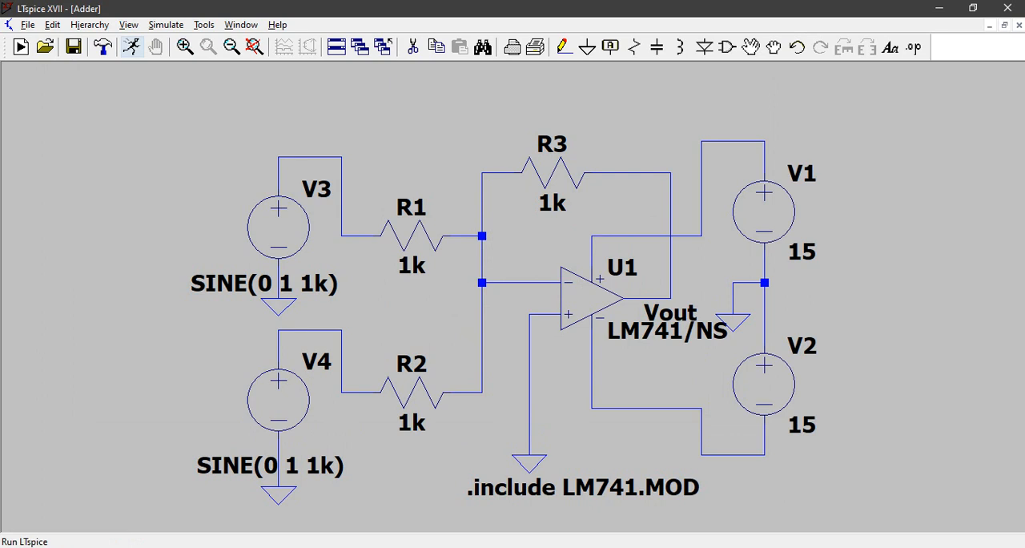
Step: Run a transient simulation of the adder circuit with a stop time of 20ms
click(133, 48)
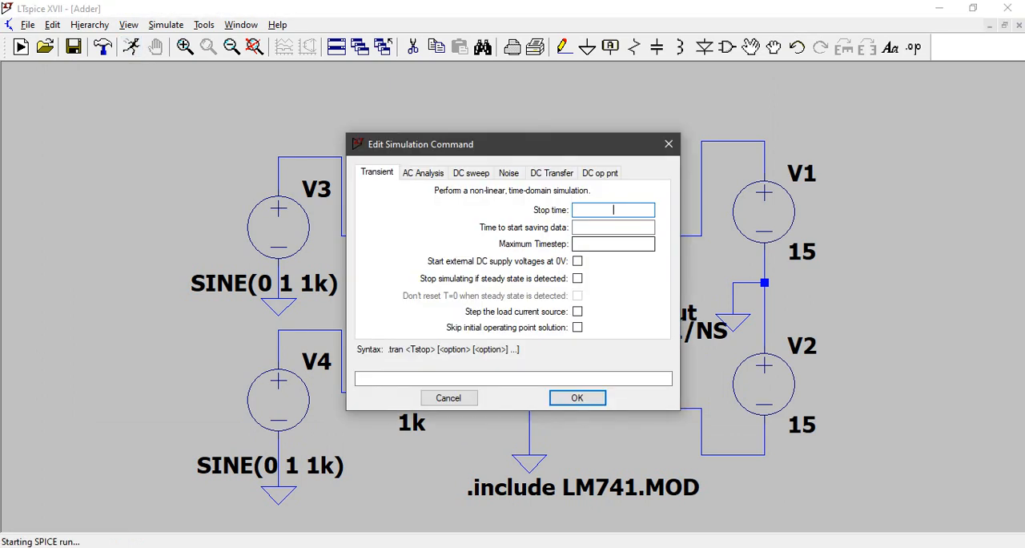
text(20md)
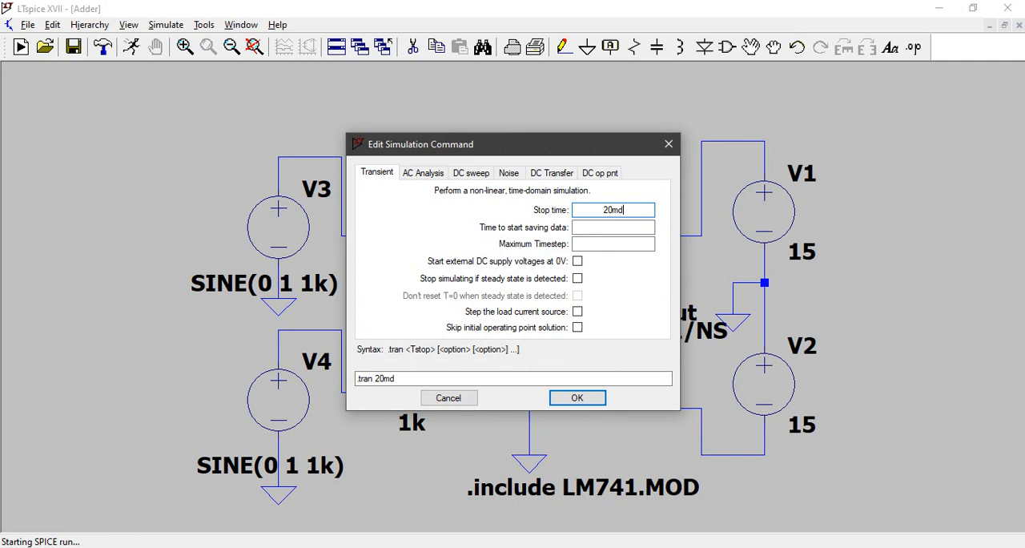
key(BackSpace)
text(s)
key(Return)
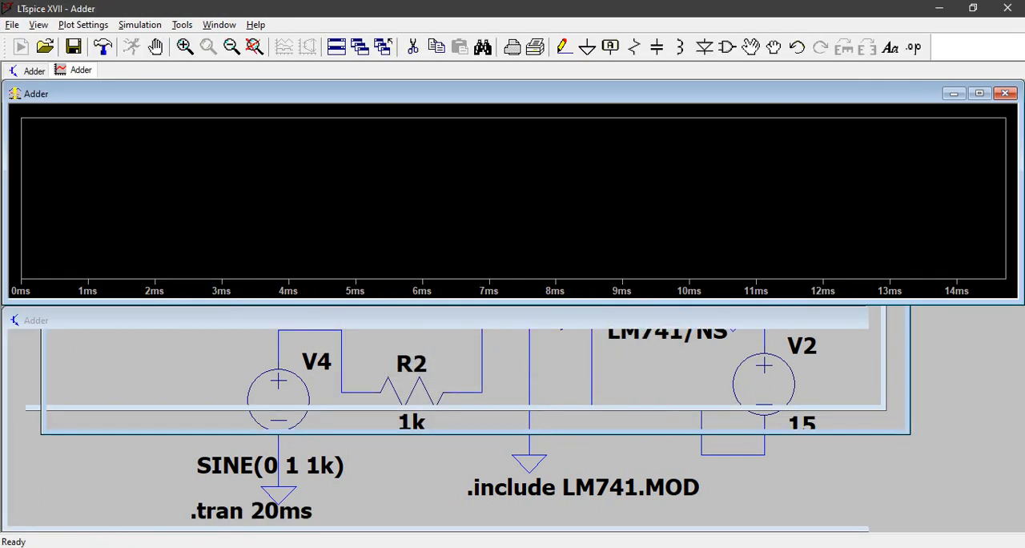
Step: Plot the input voltage at the wire between source V3 and resistor R1
click(392, 208)
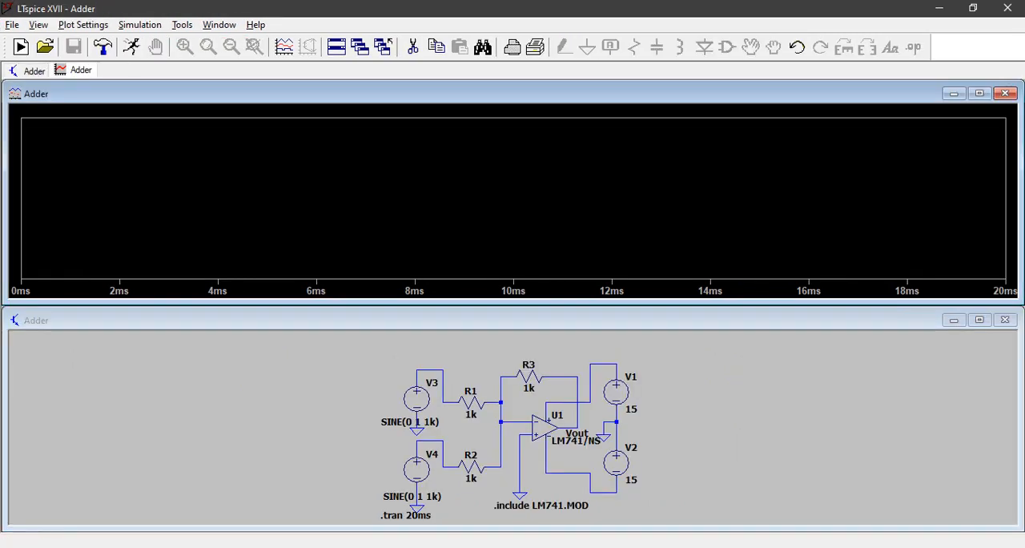
click(345, 400)
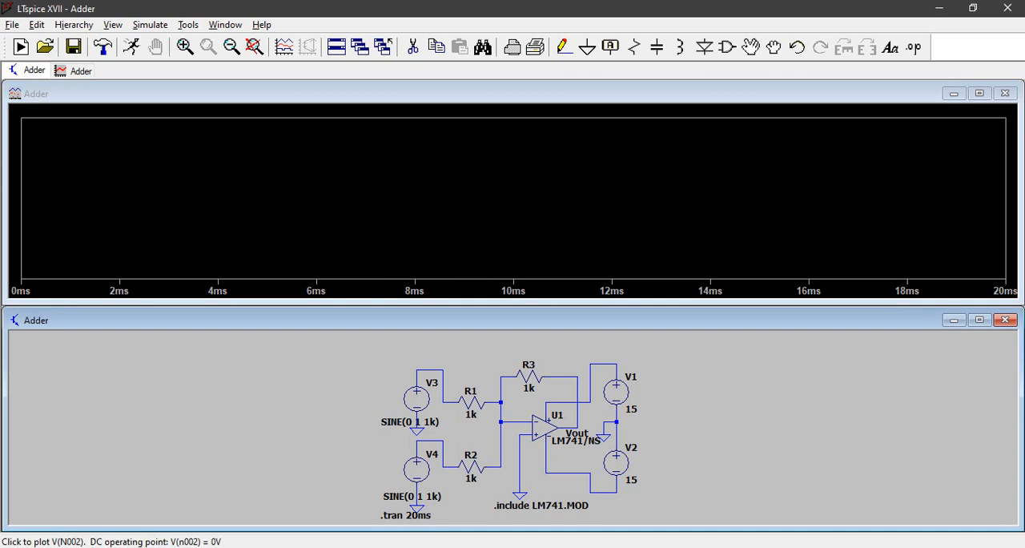
click(438, 370)
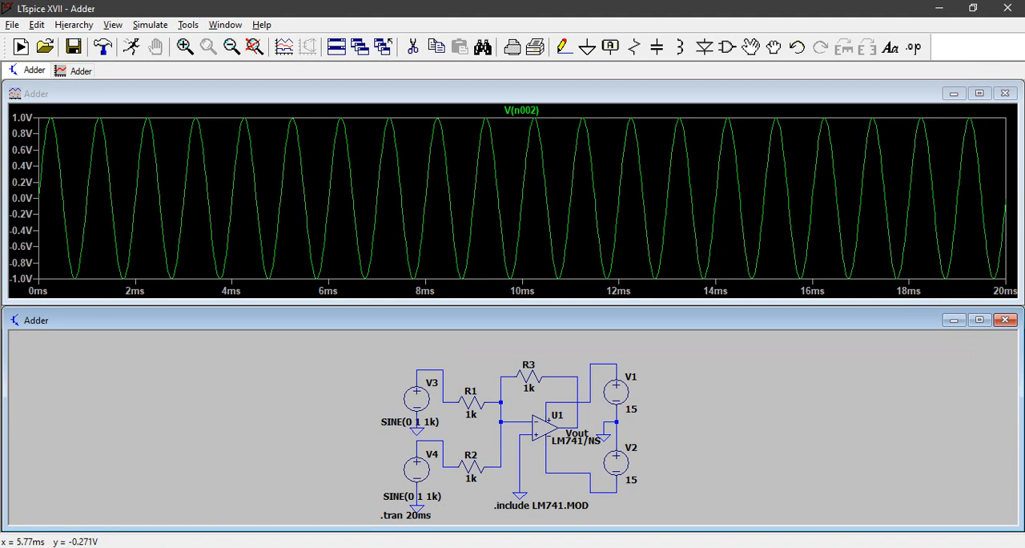
Step: Add a second plot pane and plot the input voltage at the wire between V4 and R2 in it
right_click(318, 220)
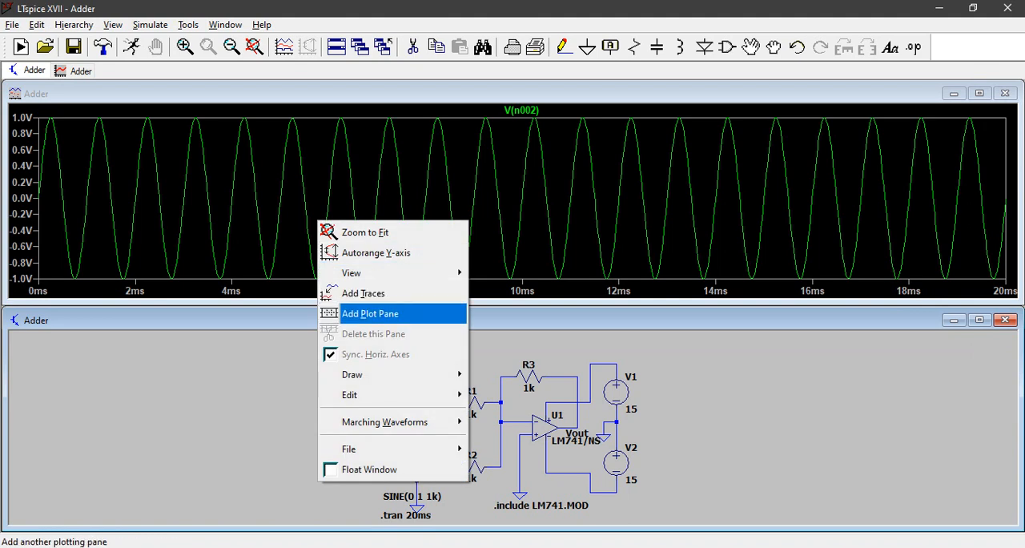
click(369, 313)
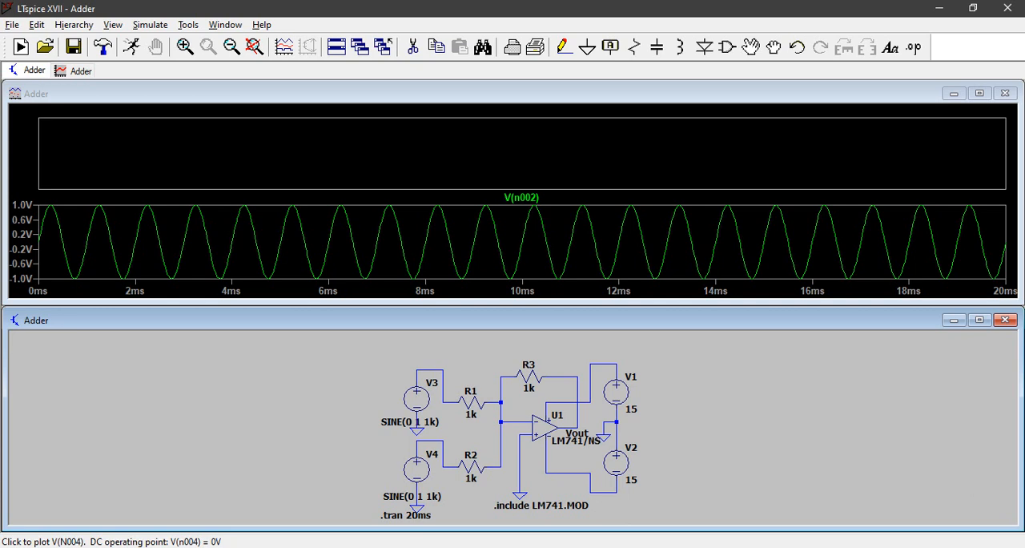
click(443, 453)
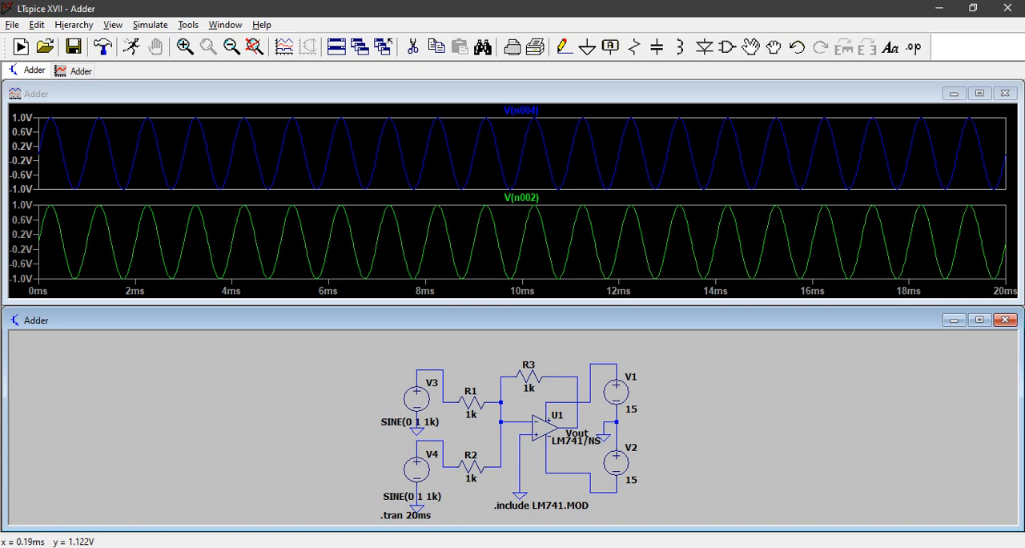
Step: Add a third plot pane and plot the op-amp's output voltage at the Vout node in it
right_click(379, 152)
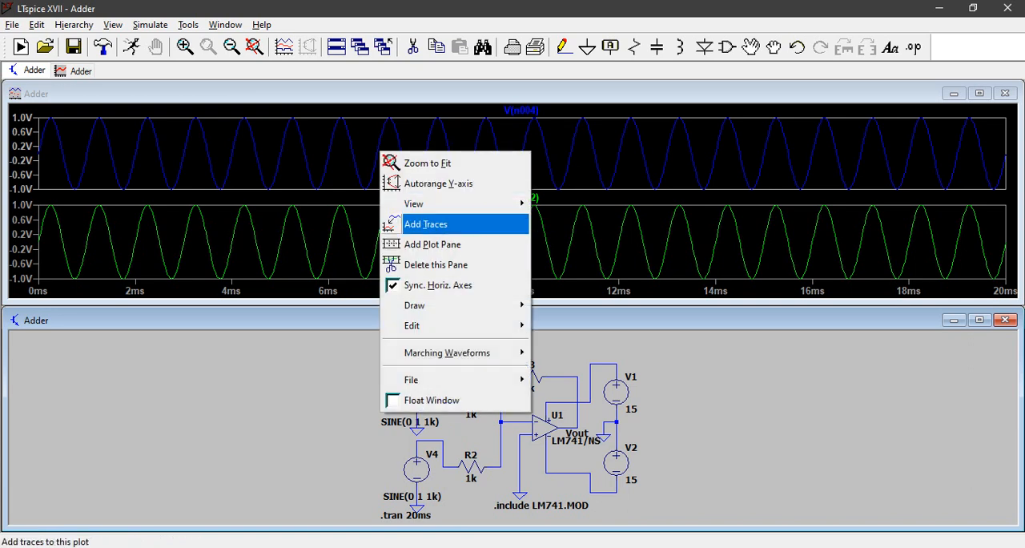
click(432, 244)
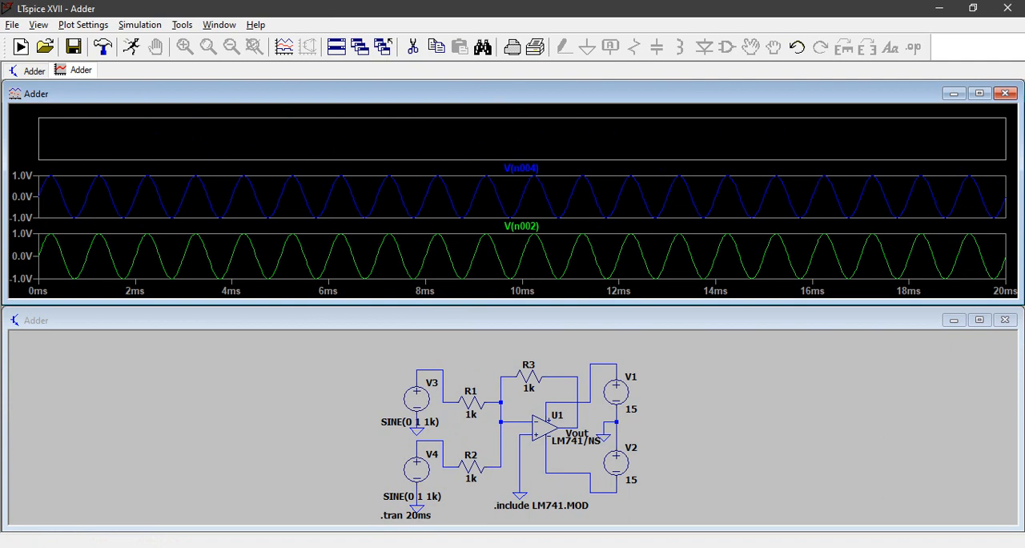
click(552, 353)
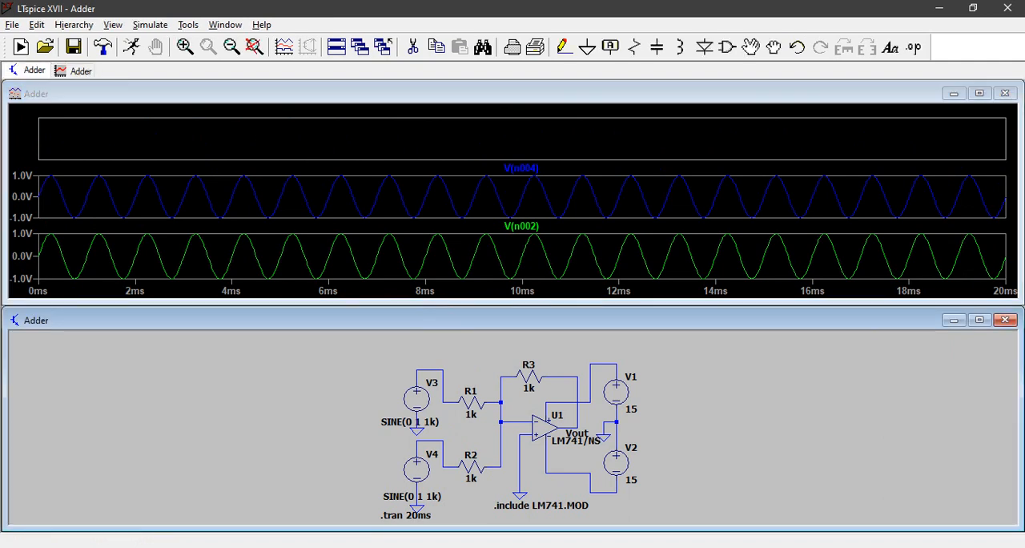
click(578, 421)
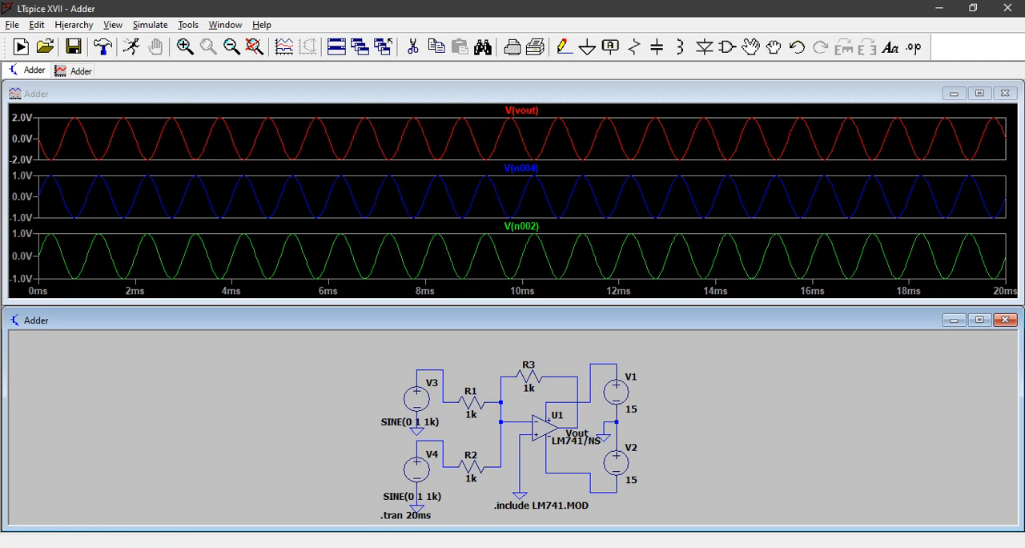
Step: Close the Adder schematic and place an opamp2 component near the centre of a new blank schematic
click(1005, 319)
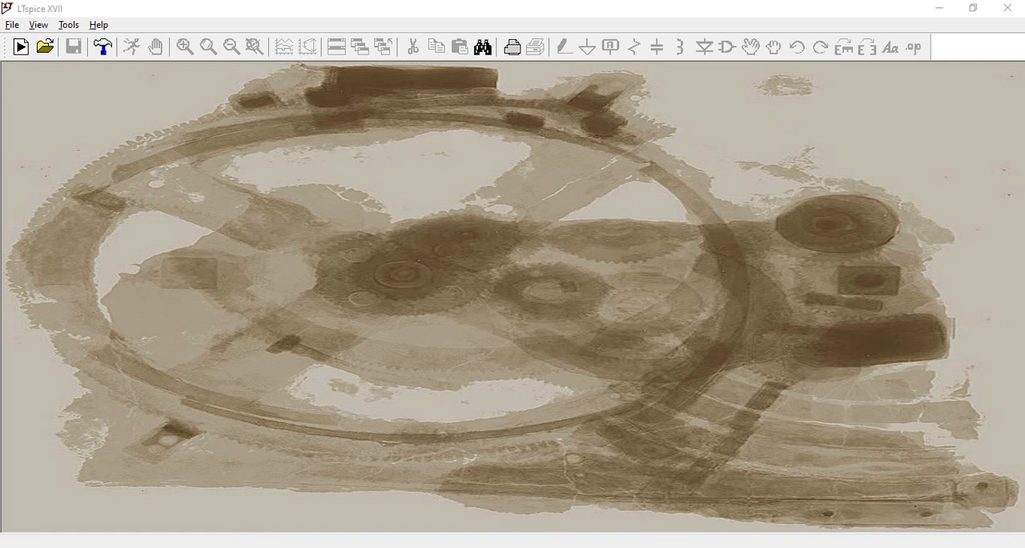
click(22, 47)
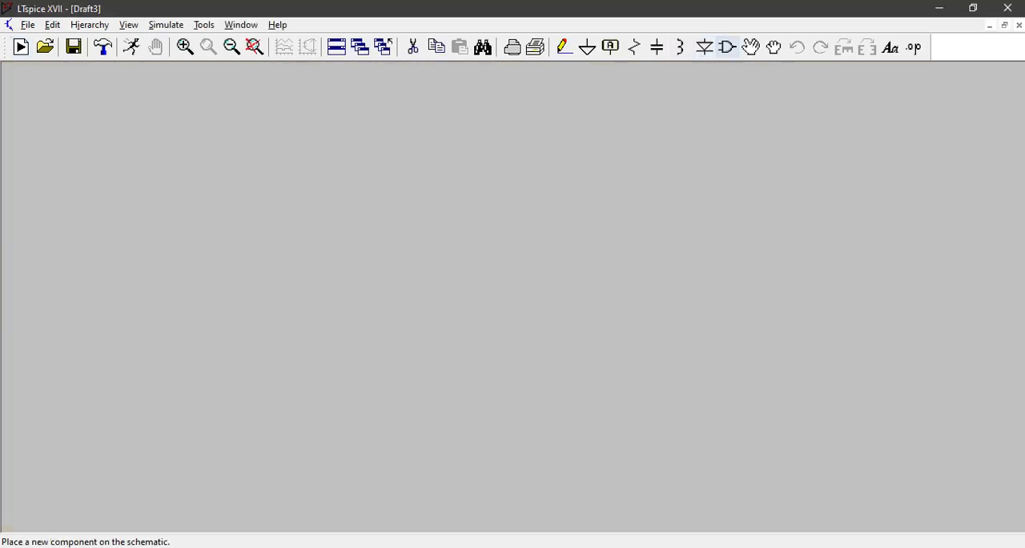
click(727, 47)
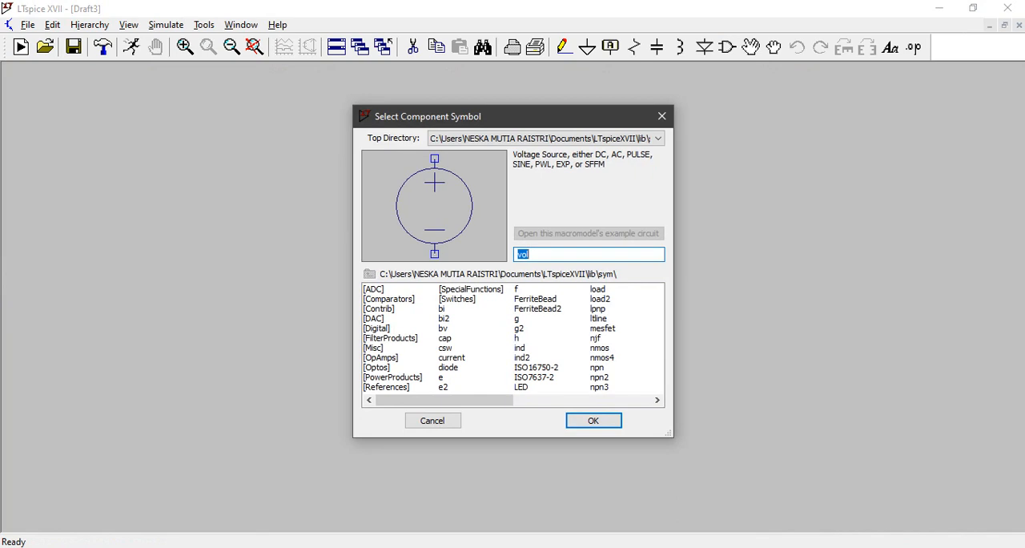
text(opamp)
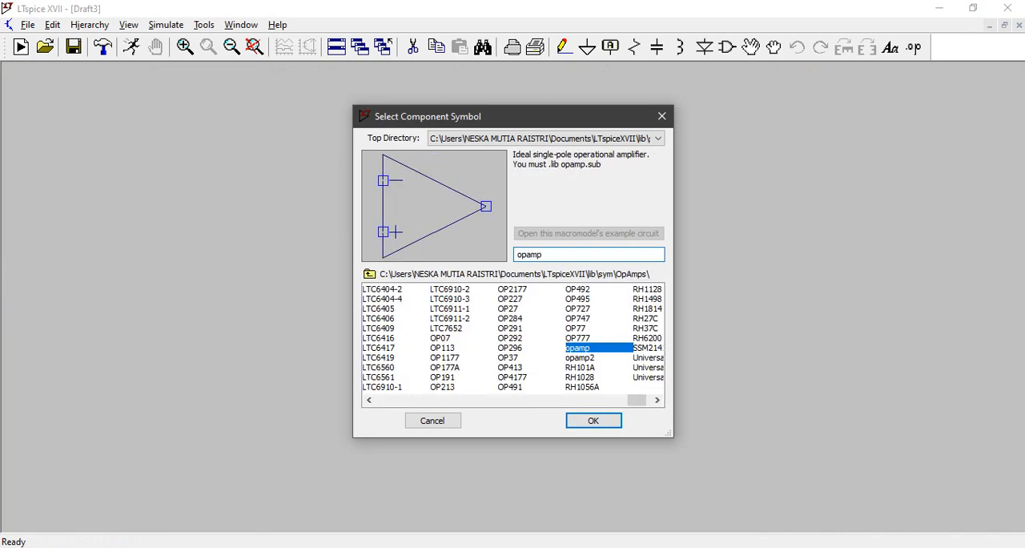
click(579, 357)
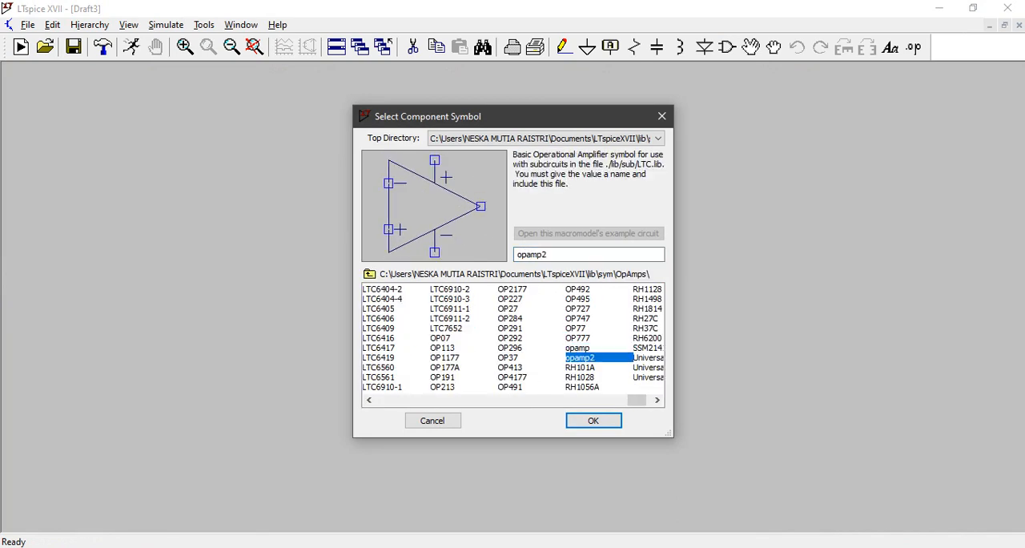
click(592, 420)
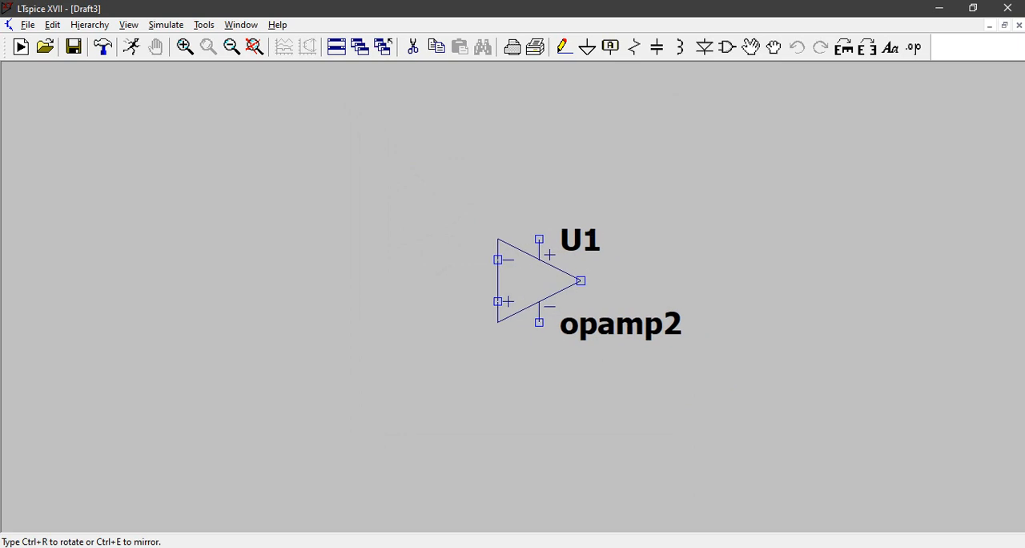
click(539, 280)
key(Escape)
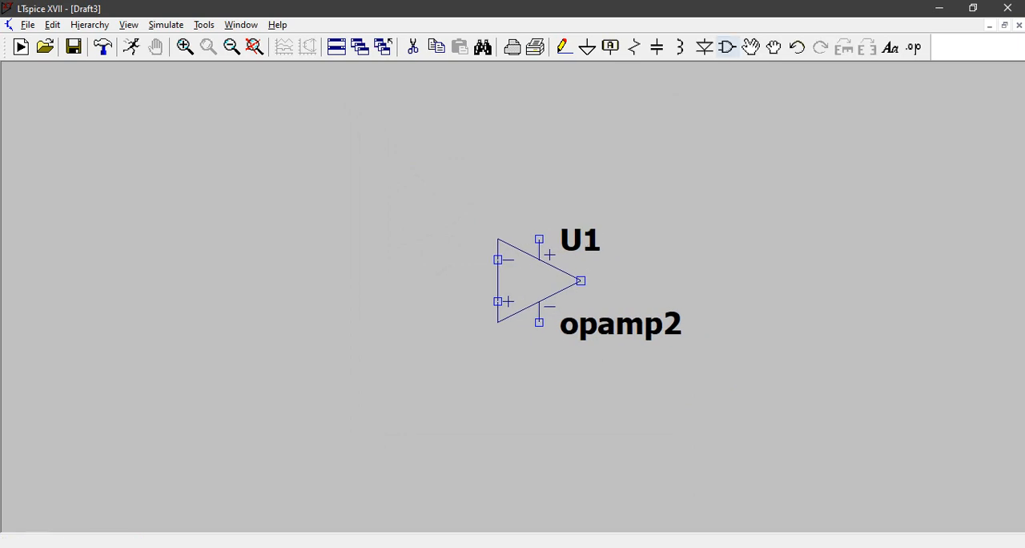
Step: Place four voltage sources, two stacked to the right of the op-amp and two stacked to its left
key(F2)
text(v)
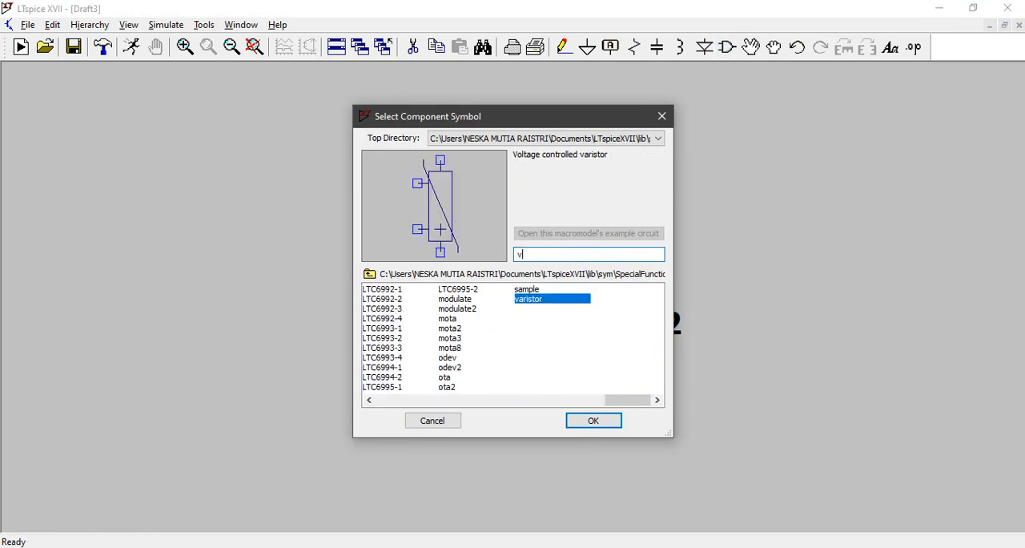
text(o)
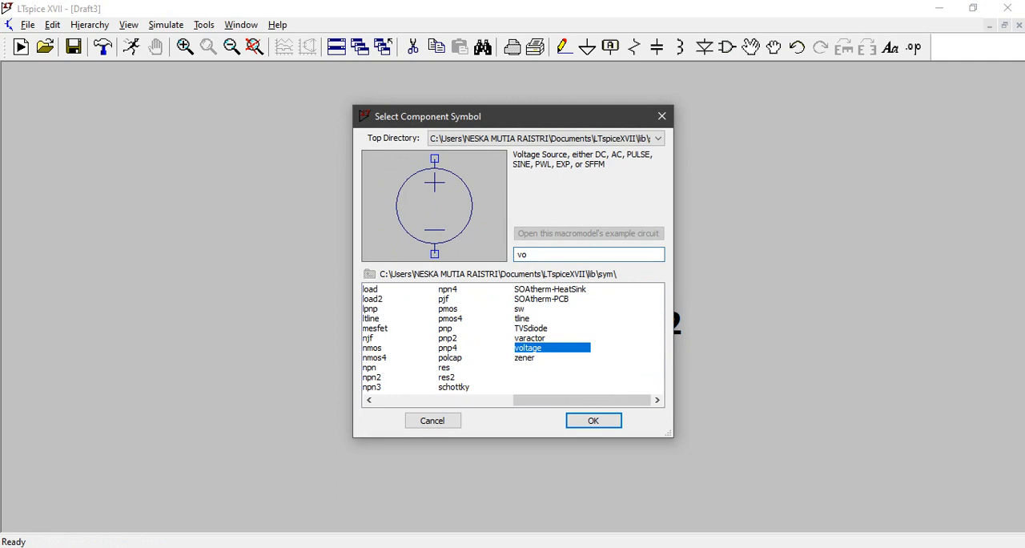
text(ltage)
key(Return)
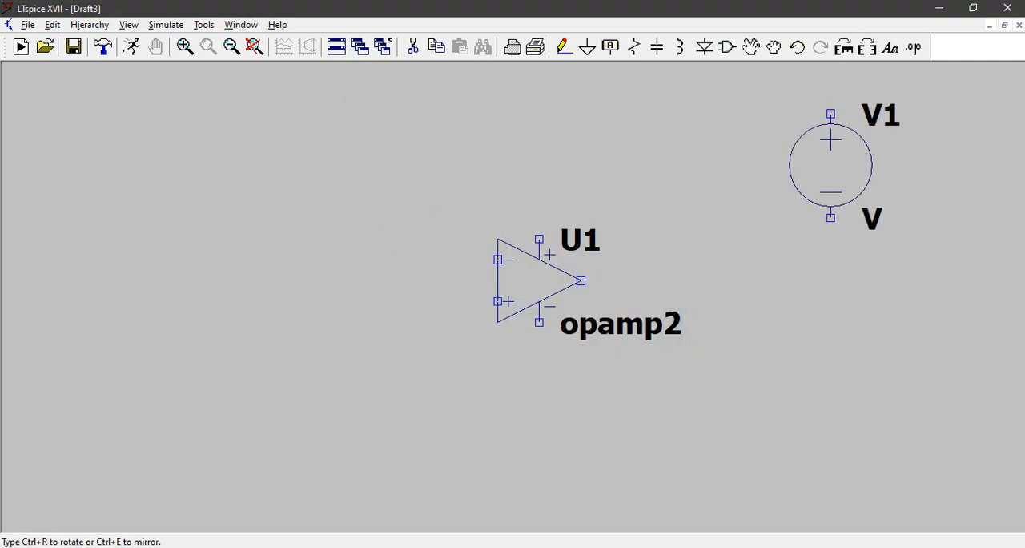
click(810, 166)
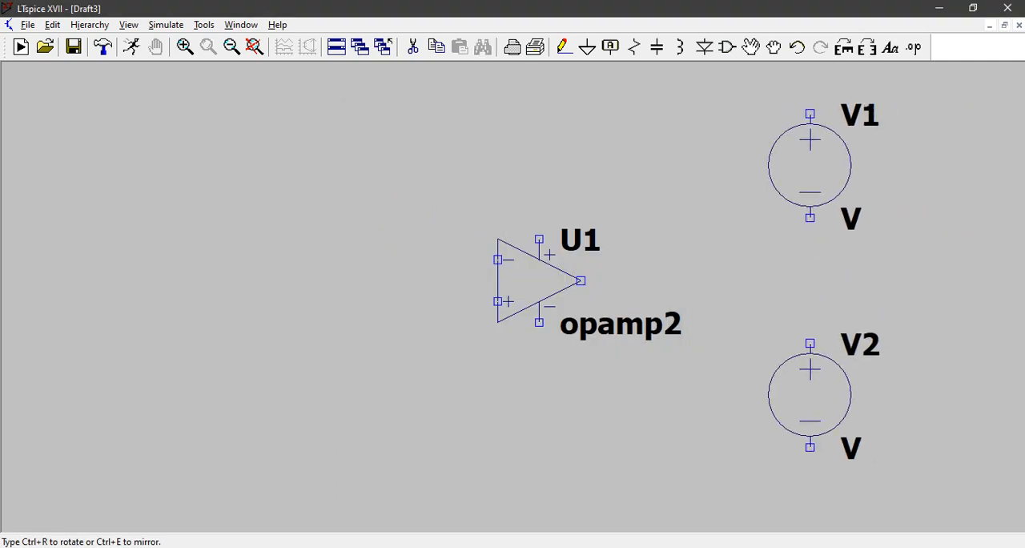
click(810, 393)
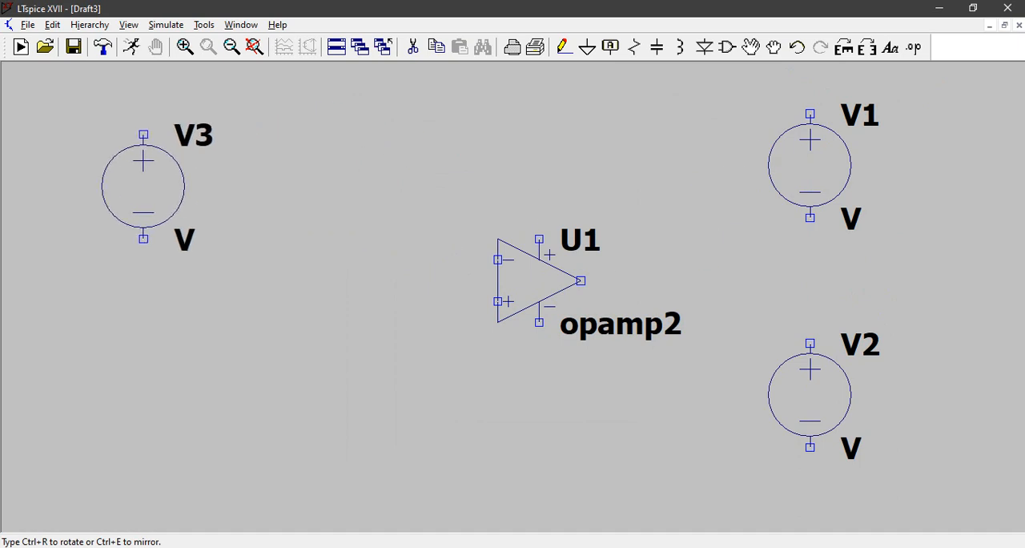
click(143, 187)
click(143, 374)
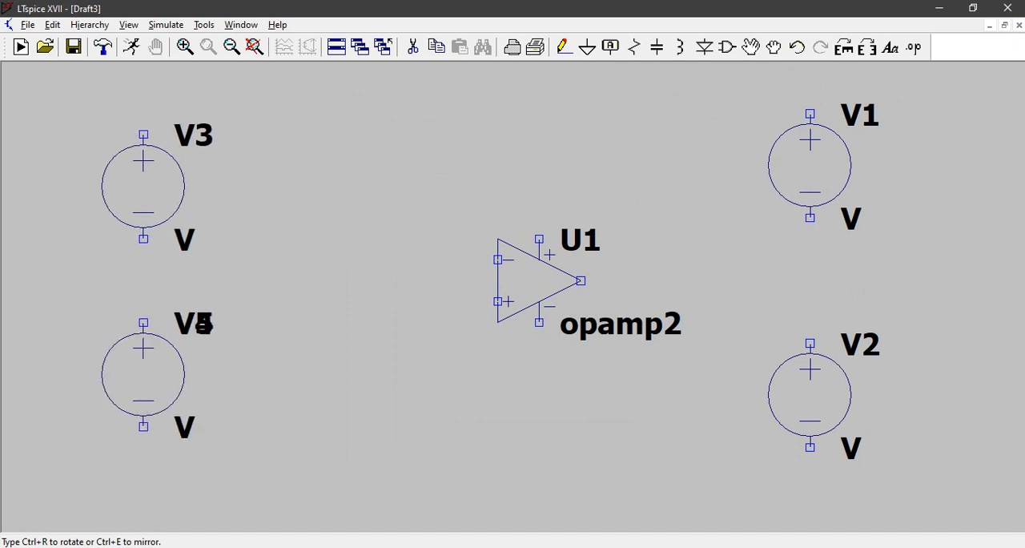
key(Escape)
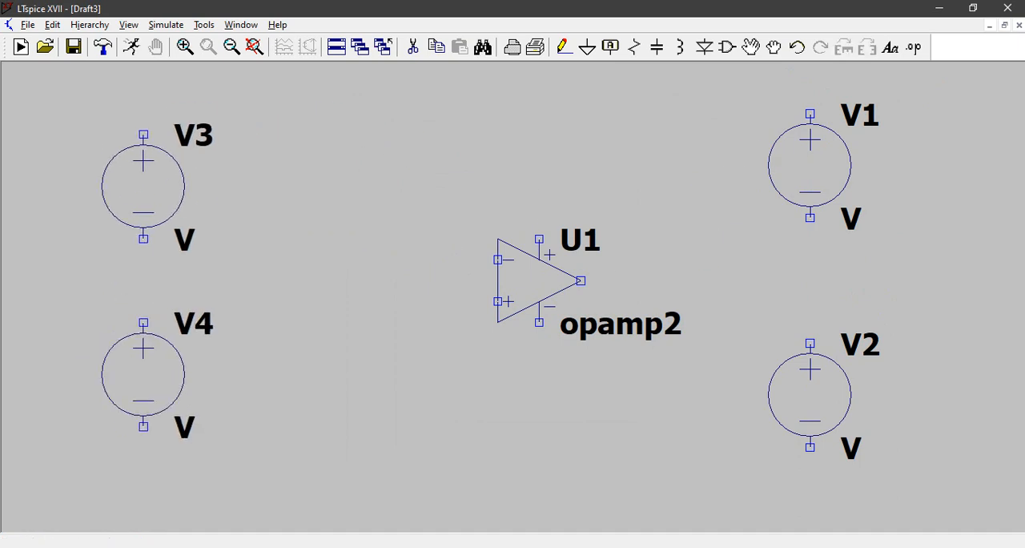
Step: Place two horizontal resistors, R1 and R2, one above the other between the input sources V3 and V4 and the op-amp
click(634, 47)
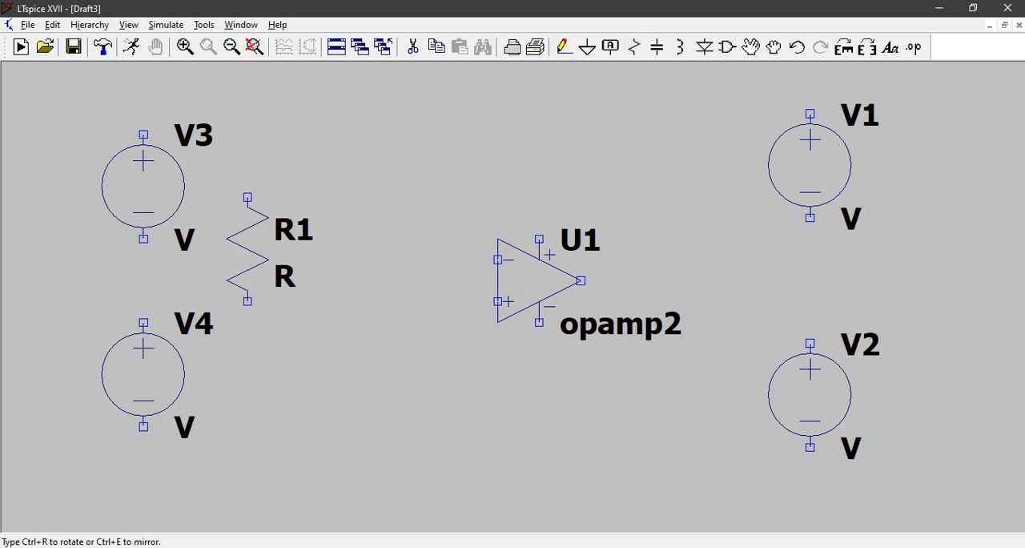
key(ctrl+r)
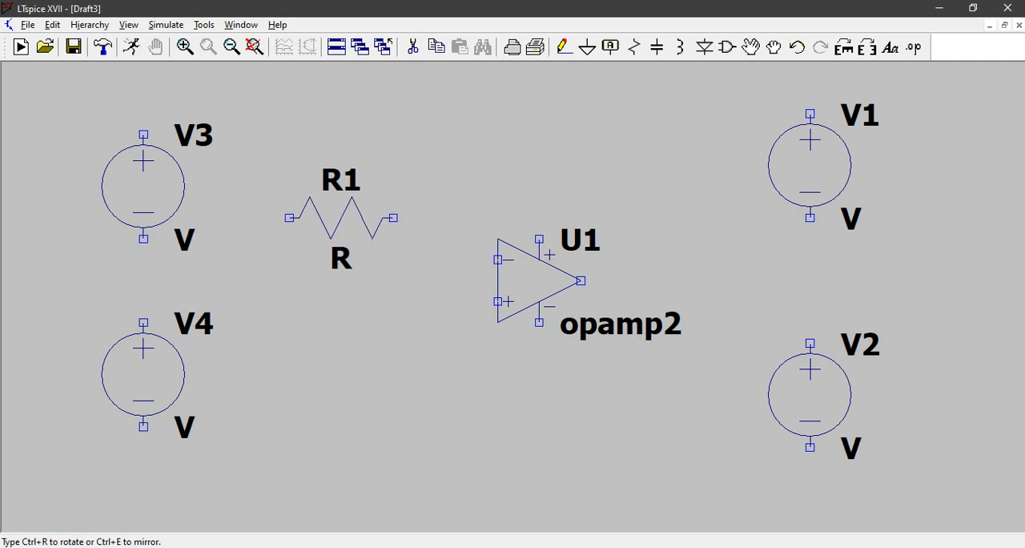
click(320, 197)
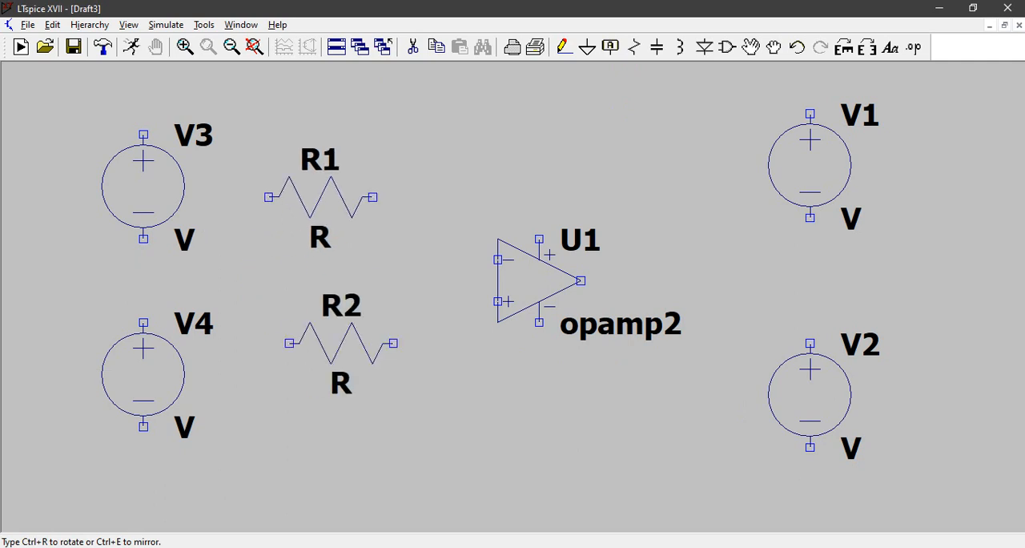
click(320, 343)
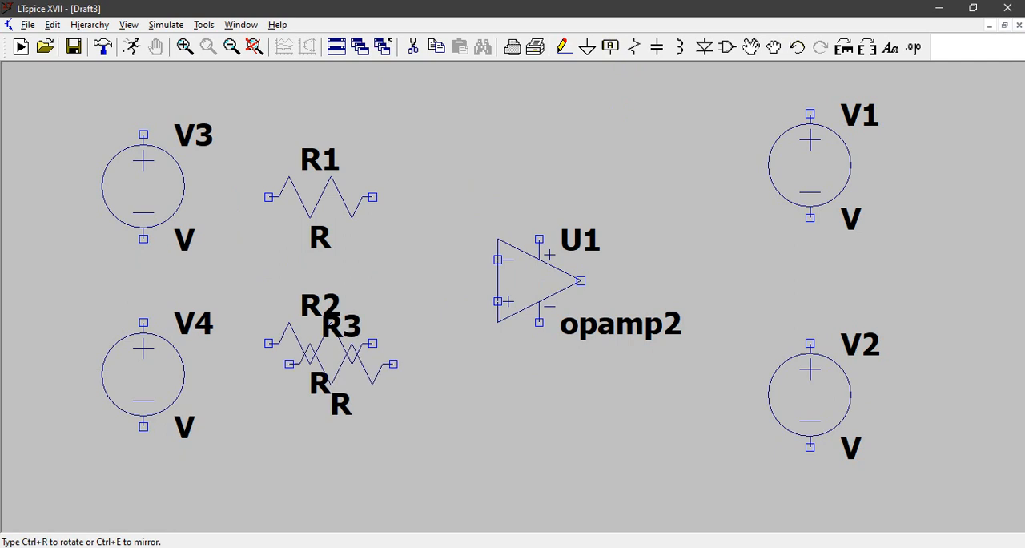
Step: Place a vertical resistor R3 below and to the right of R2, and a horizontal resistor R4 above the op-amp
key(ctrl+r)
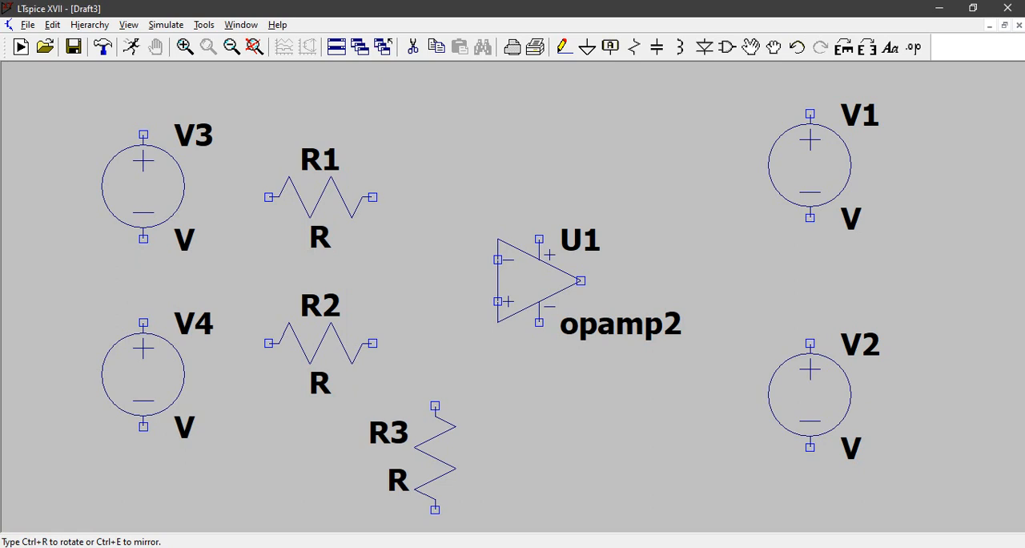
click(414, 458)
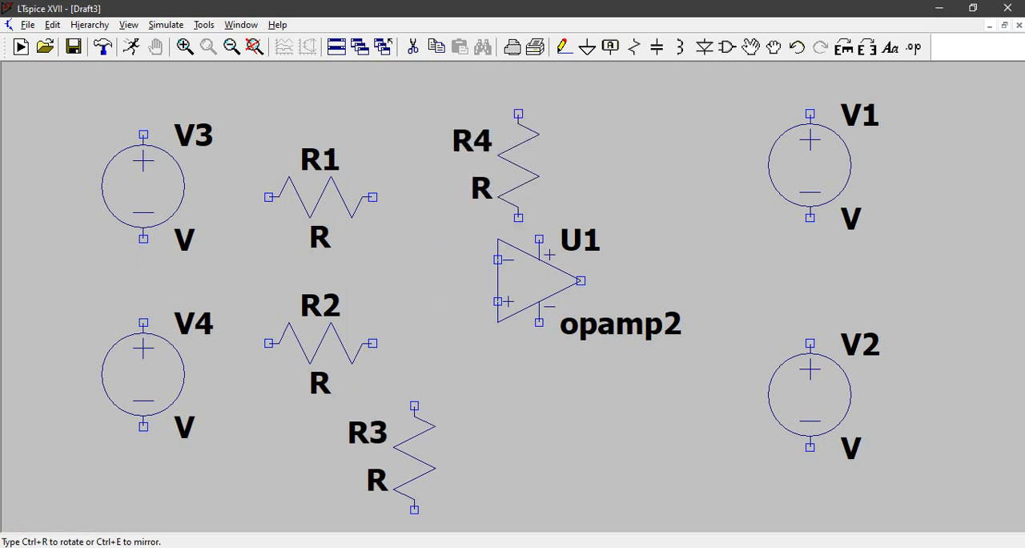
key(ctrl+r)
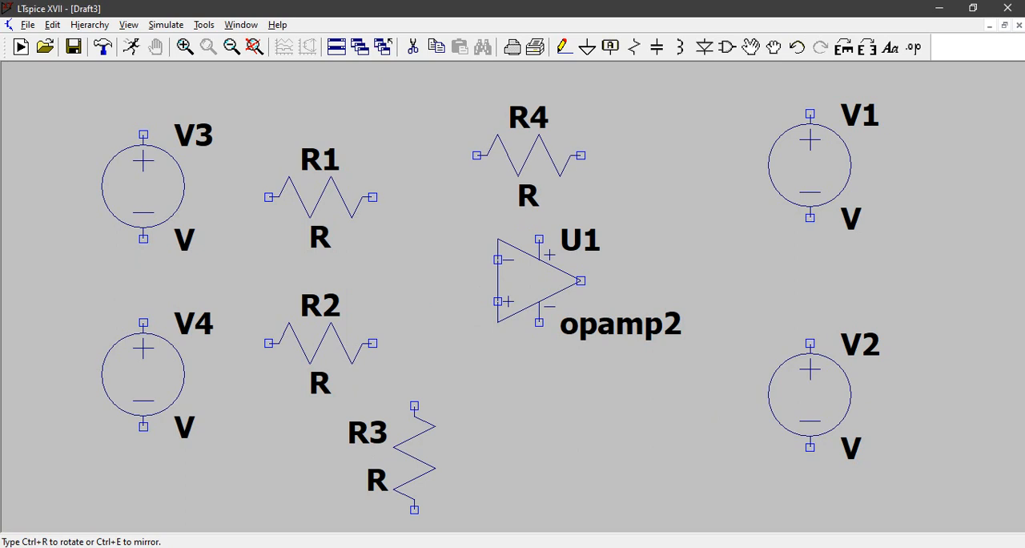
click(507, 134)
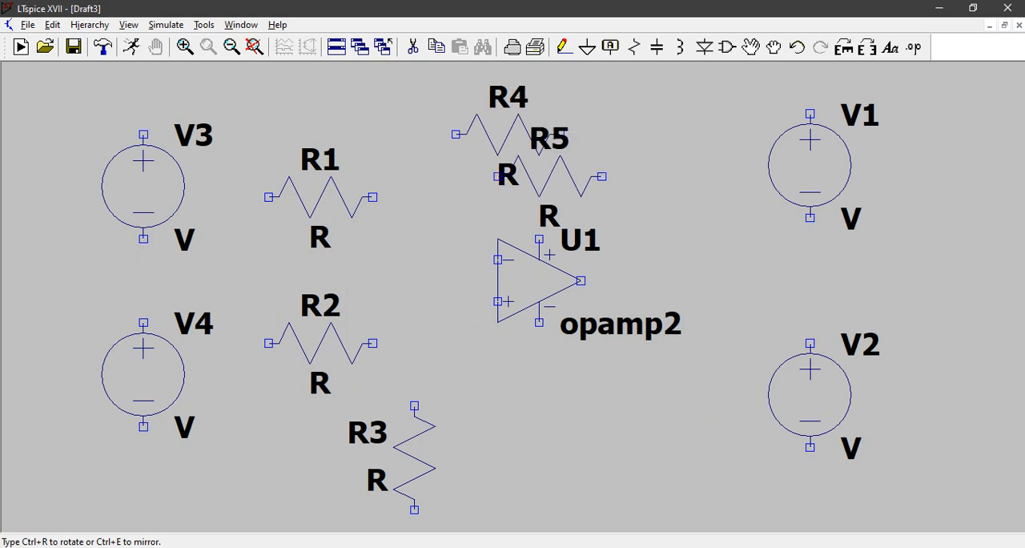
key(Escape)
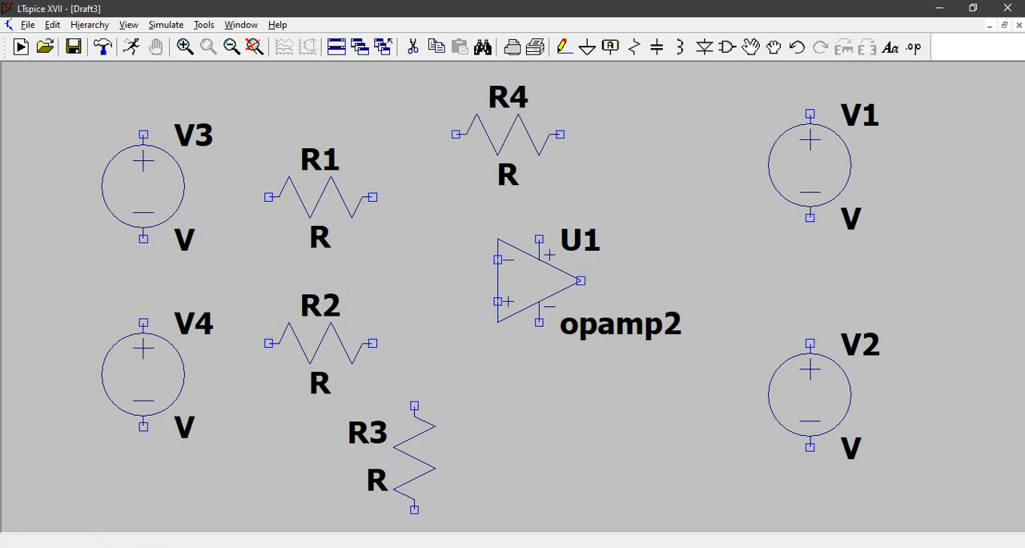
Step: Wire R4 as the feedback resistor between the op-amp's output and its inverting input
click(564, 47)
click(560, 134)
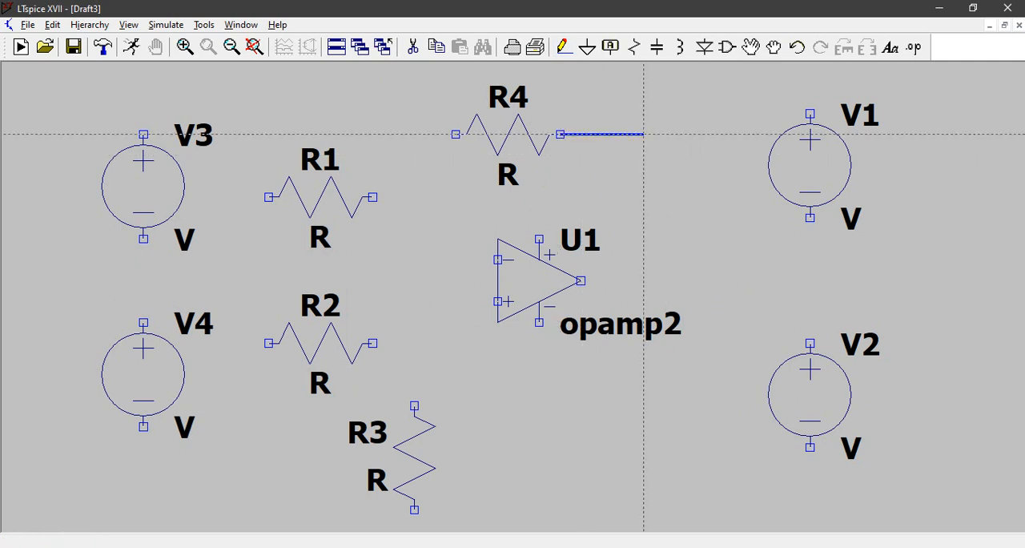
click(644, 134)
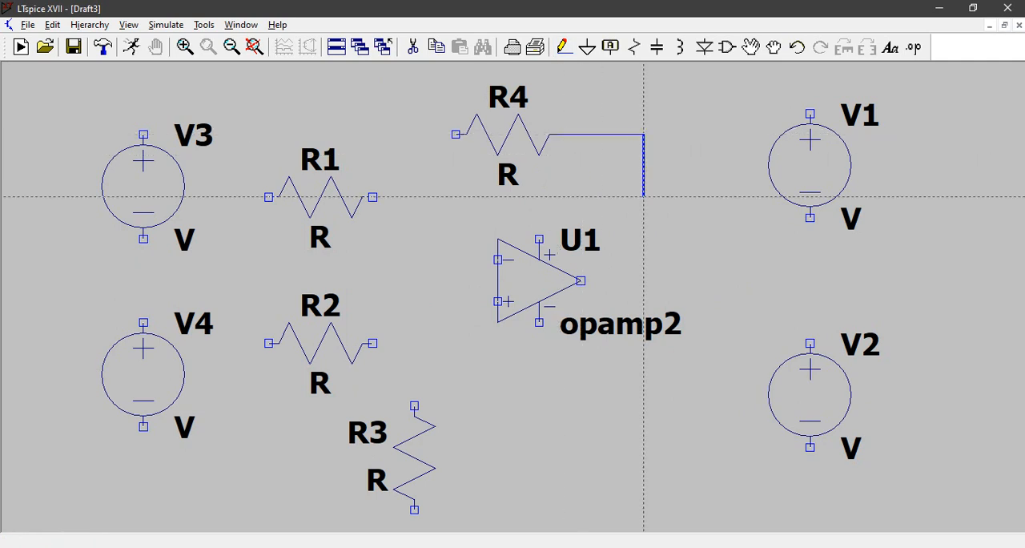
click(580, 281)
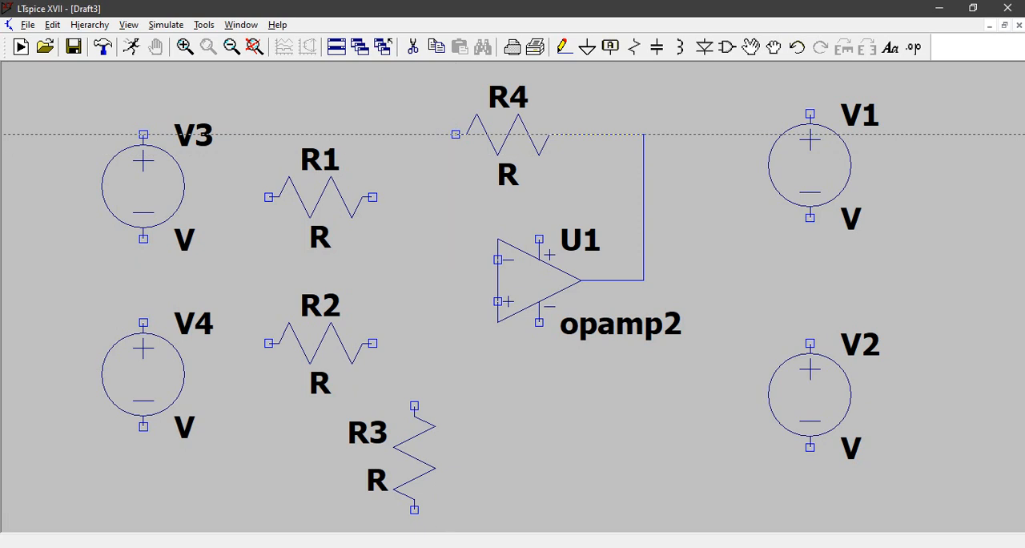
click(456, 134)
click(414, 135)
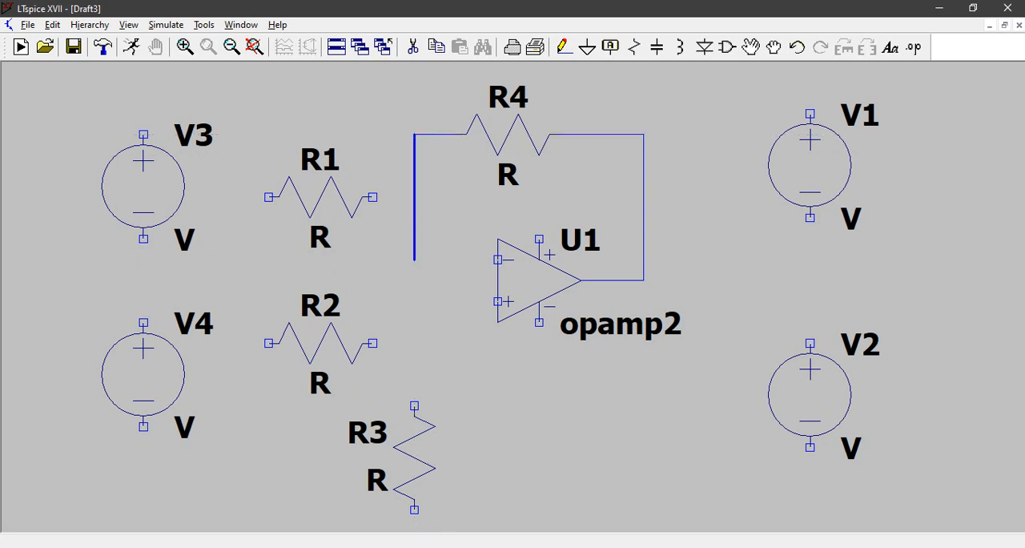
click(414, 259)
click(498, 259)
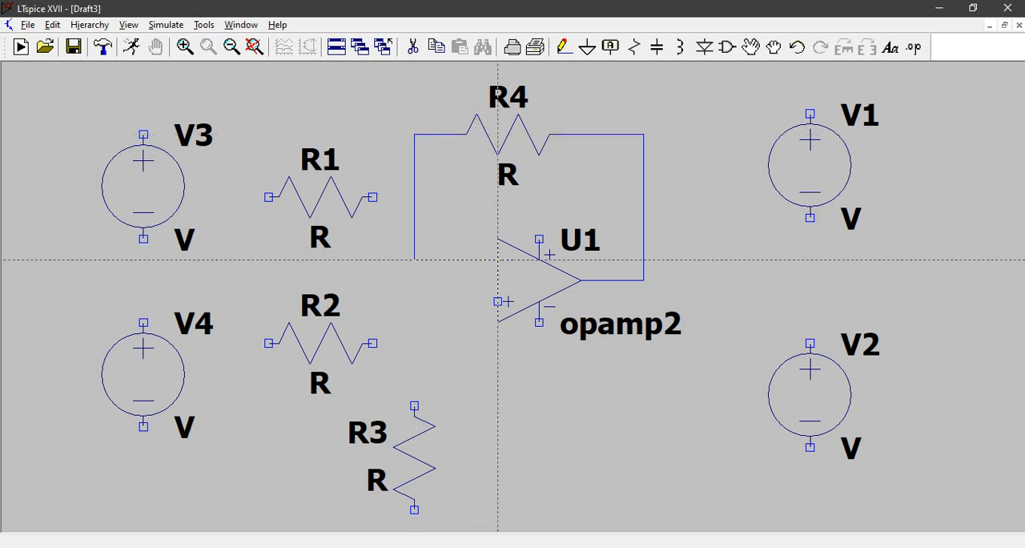
Step: Wire R1 between the inverting-input feedback wire and the positive terminal of V3
click(414, 196)
click(372, 196)
click(269, 196)
click(247, 93)
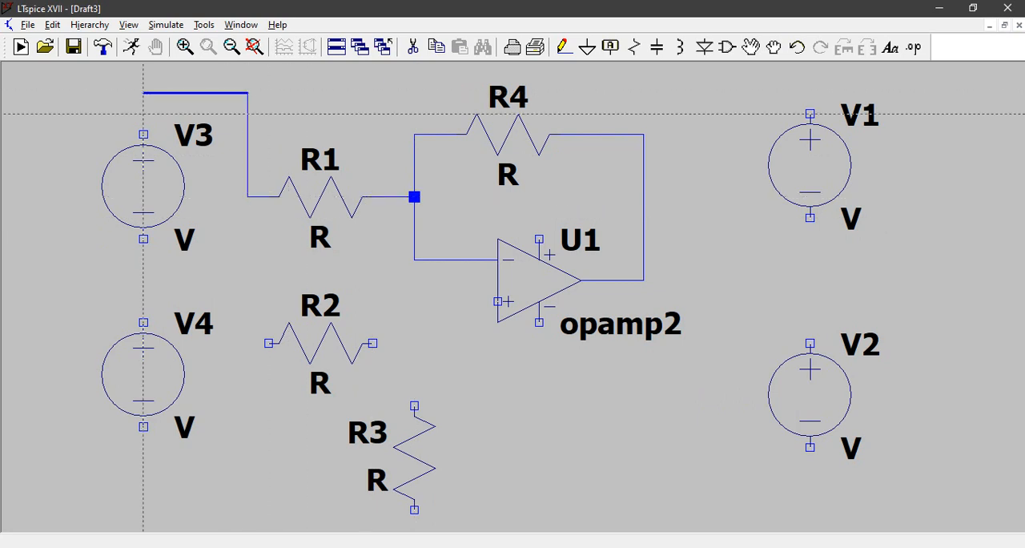
click(144, 134)
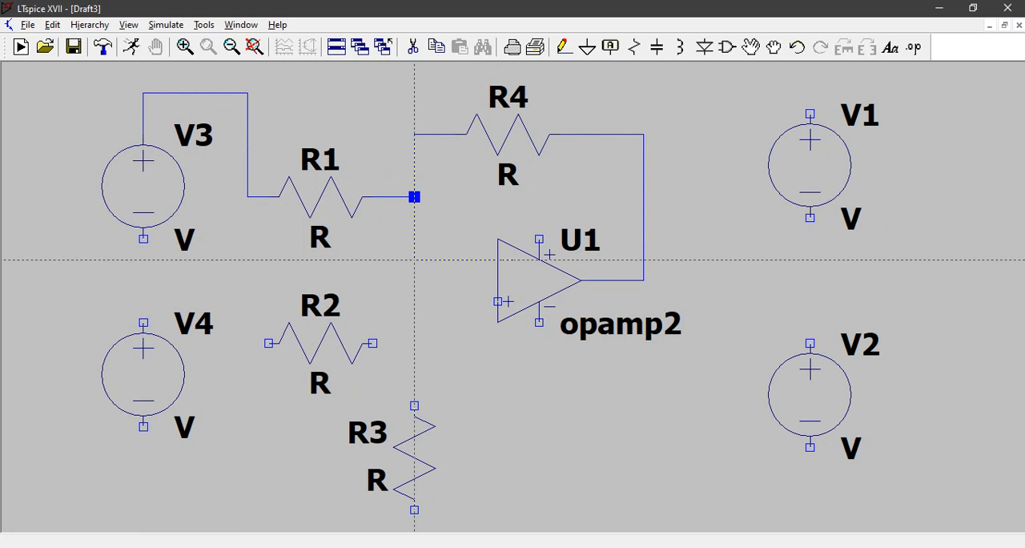
Step: Wire the op-amp's non-inverting input to the upper end of R3
click(498, 301)
click(414, 301)
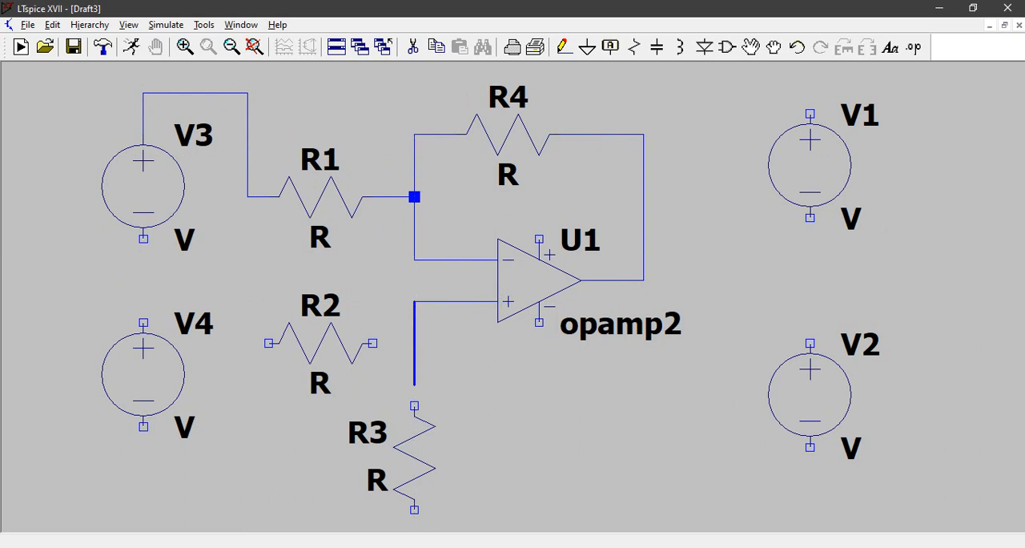
click(414, 406)
Step: Wire R2 between the non-inverting input wire above R3 and the positive terminal of V4
click(414, 343)
click(372, 343)
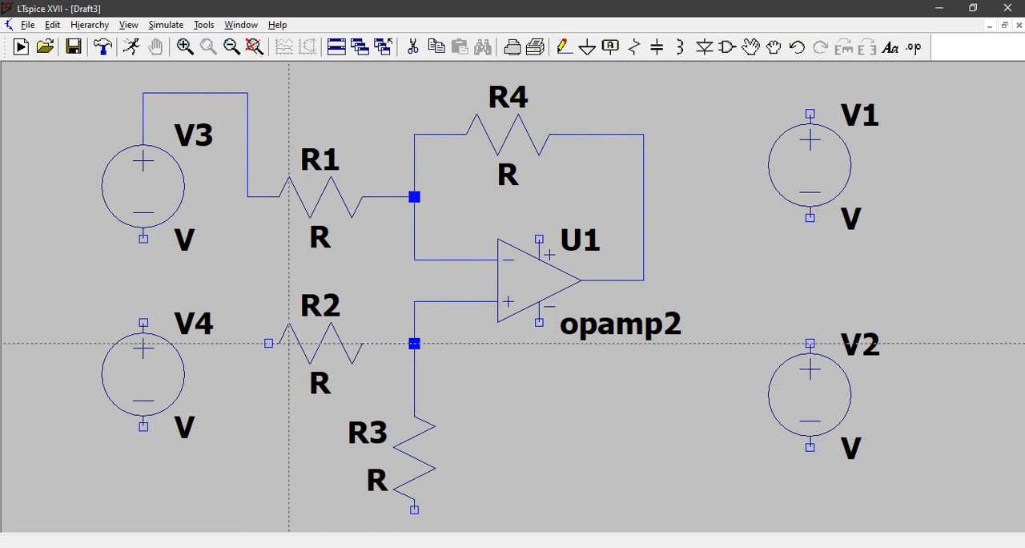
click(268, 344)
click(227, 343)
click(142, 301)
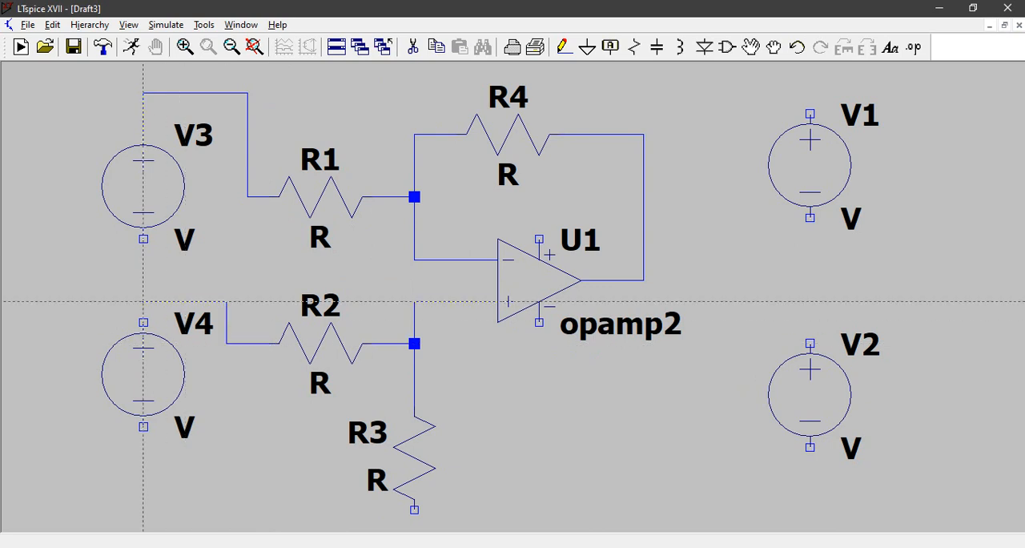
click(143, 322)
Step: Wire the op-amp's positive supply pin to the positive terminal of V1
scroll(498, 343, down, 1)
scroll(498, 344, down, 1)
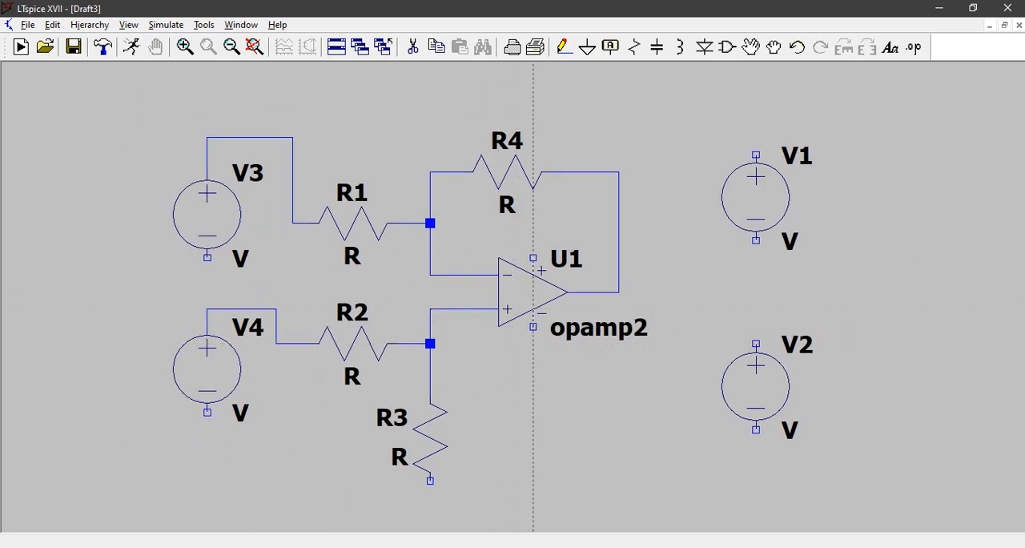
click(534, 258)
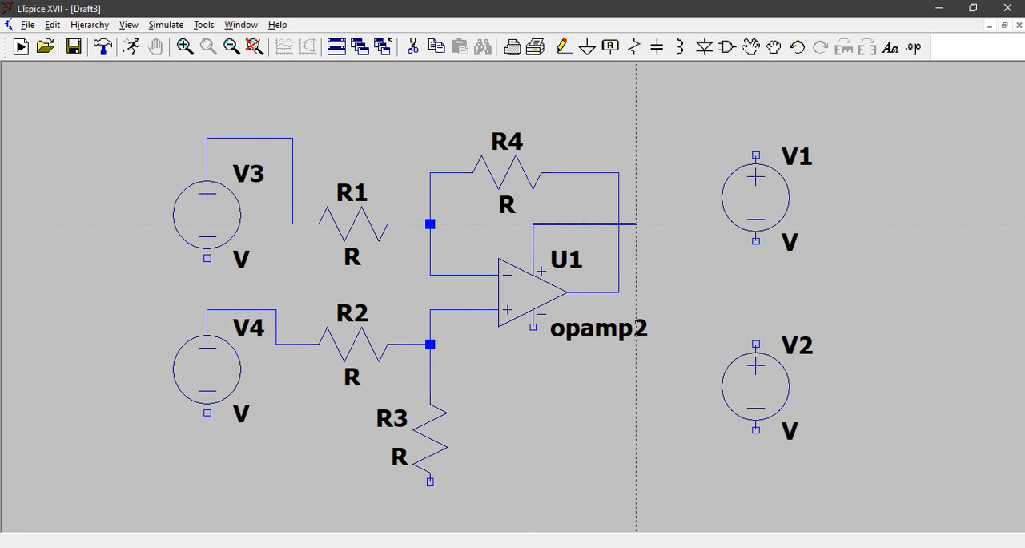
click(669, 223)
click(670, 121)
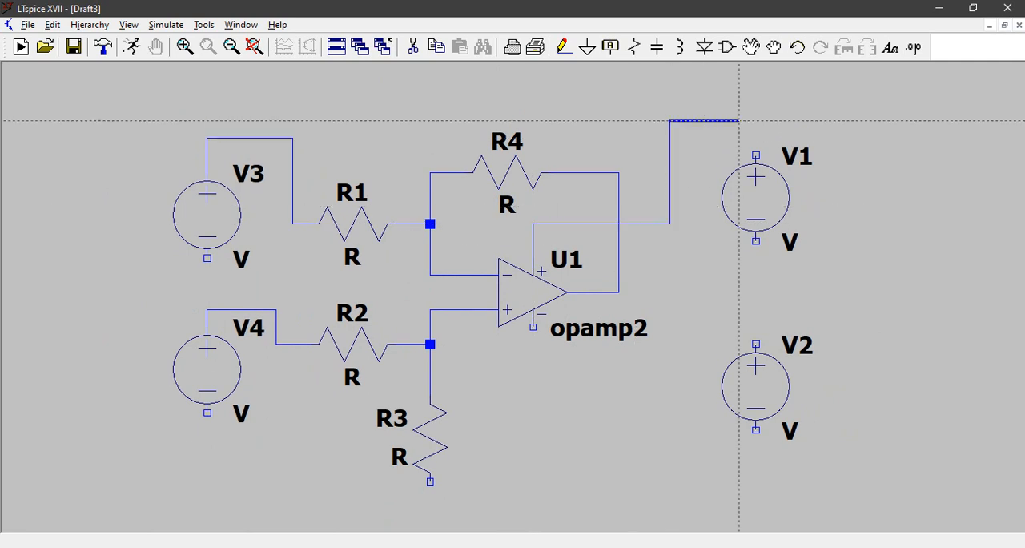
click(755, 155)
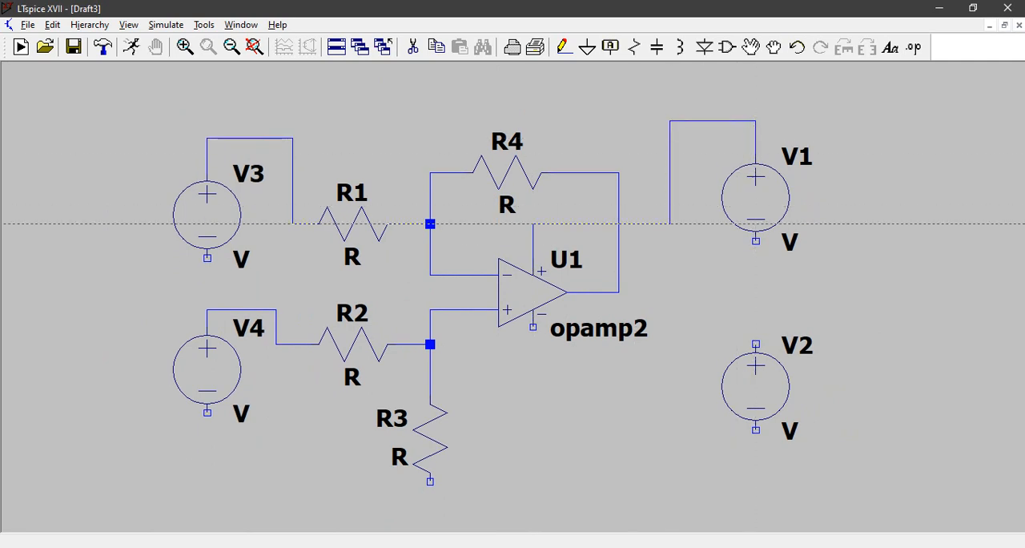
Step: Wire V1's negative terminal to V2's positive terminal, and V2's negative terminal to the op-amp's negative supply pin
click(756, 241)
click(756, 343)
click(755, 430)
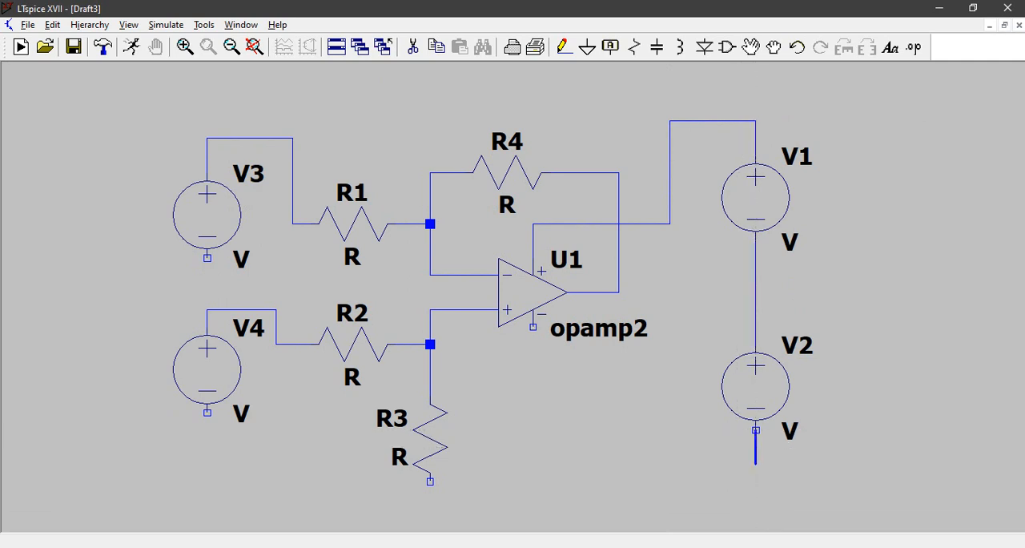
click(670, 481)
click(670, 413)
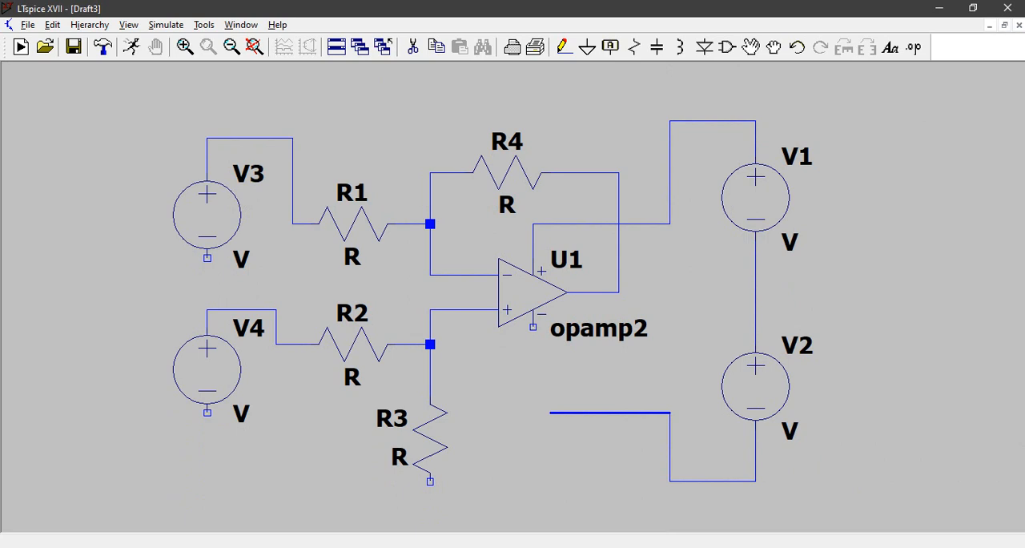
click(533, 412)
click(532, 326)
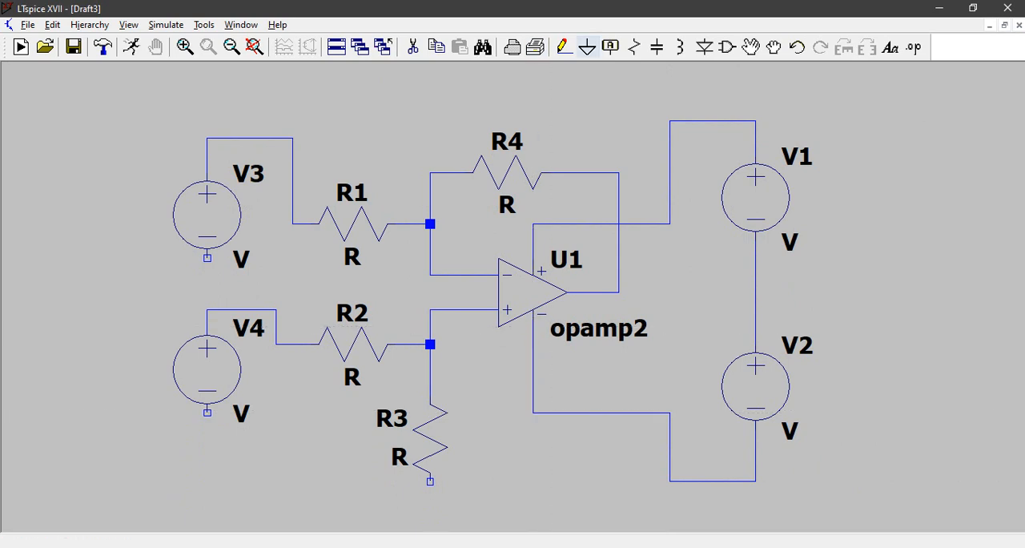
Step: Place four ground symbols: left of the V1–V2 wire, below R3, below V4, and left of V4 beneath V3
click(587, 47)
click(705, 312)
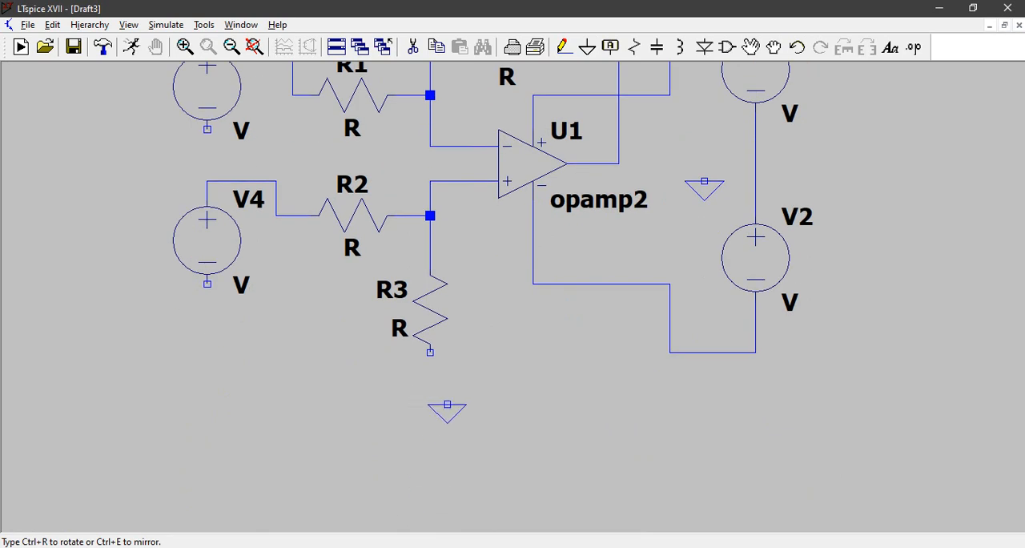
click(430, 388)
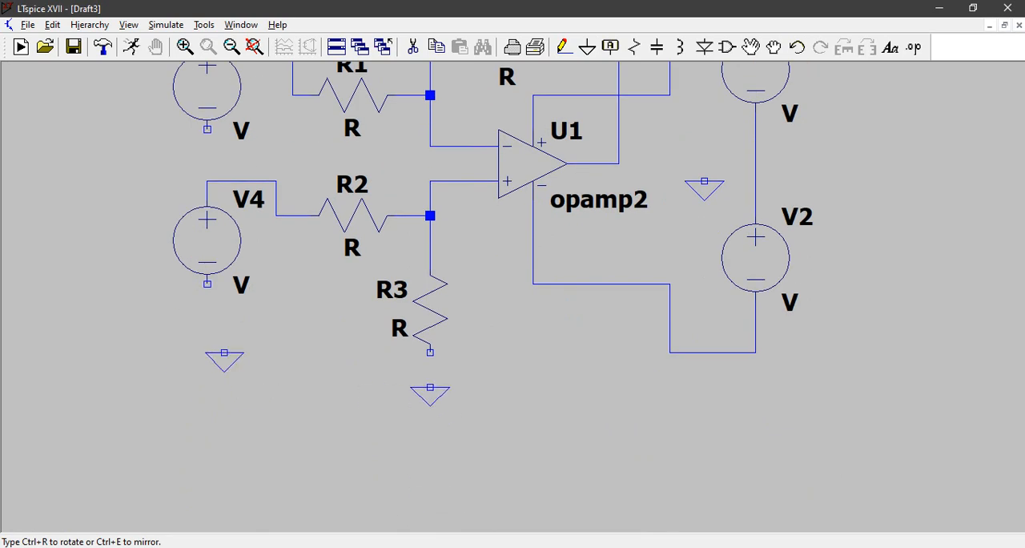
click(190, 284)
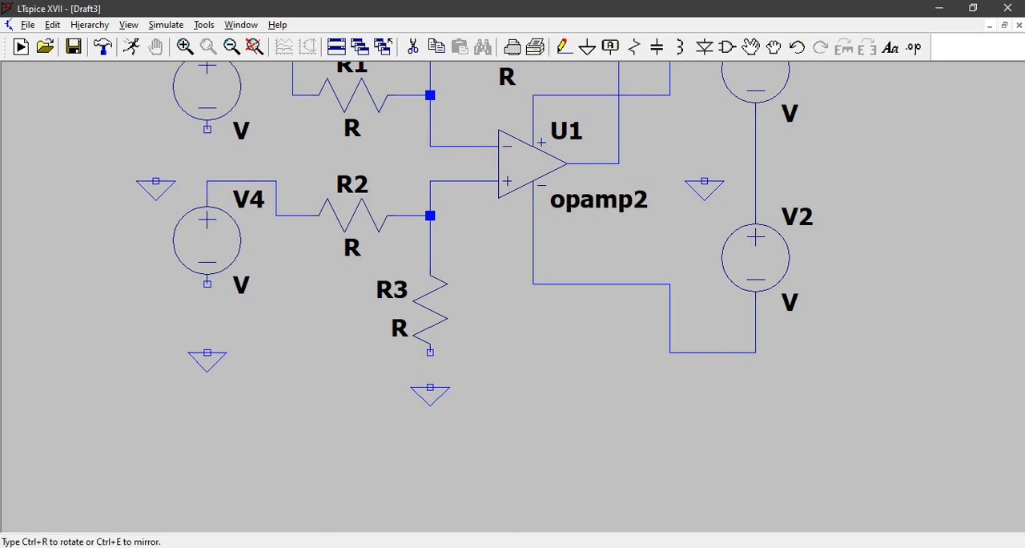
click(156, 181)
key(Escape)
Step: Wire the V1–V2 junction and the lower end of R3 to their nearby ground symbols
key(space)
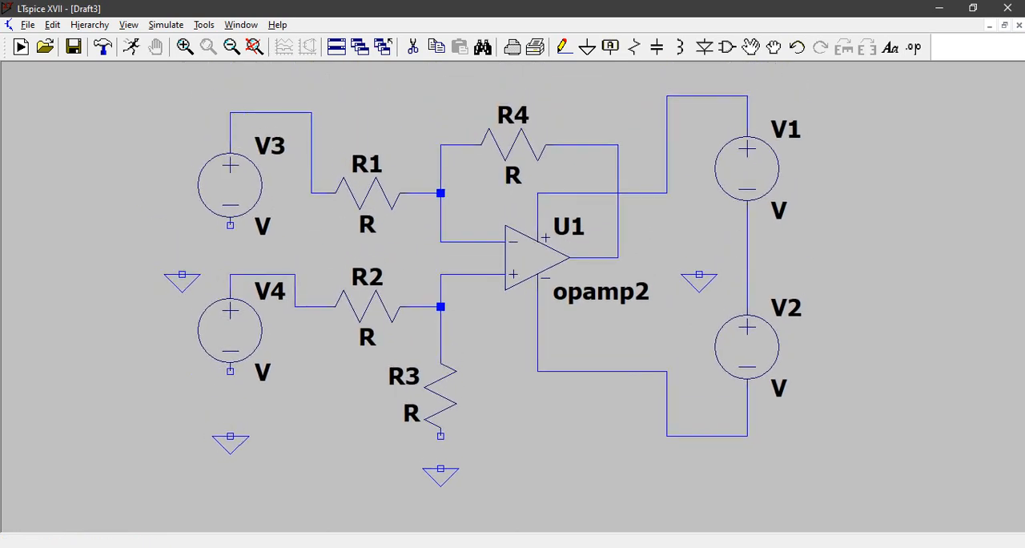
drag(512, 320, 513, 331)
click(564, 47)
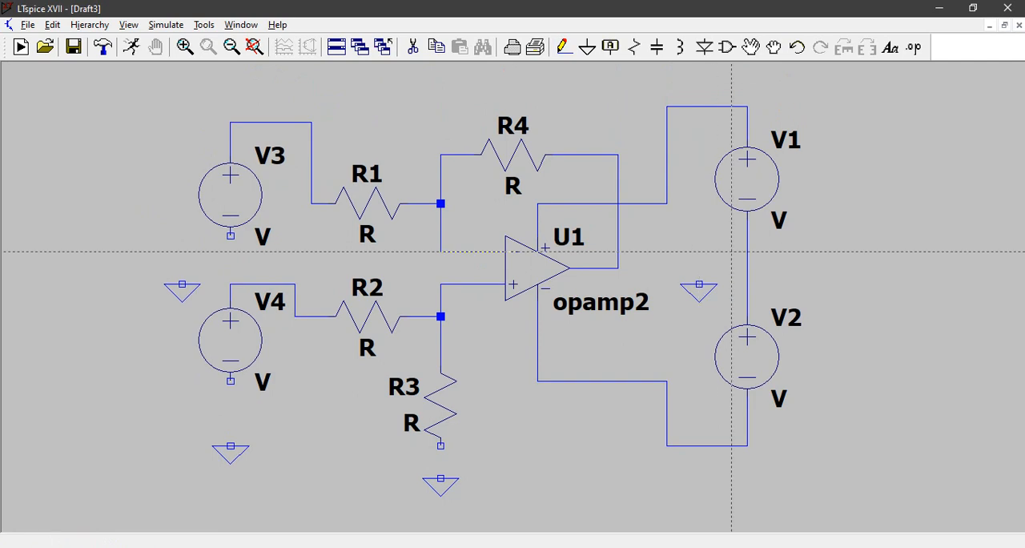
click(747, 251)
click(700, 283)
click(441, 444)
click(440, 478)
Step: Wire the negative terminals of V4 and V3 to their ground symbols
click(295, 316)
click(231, 379)
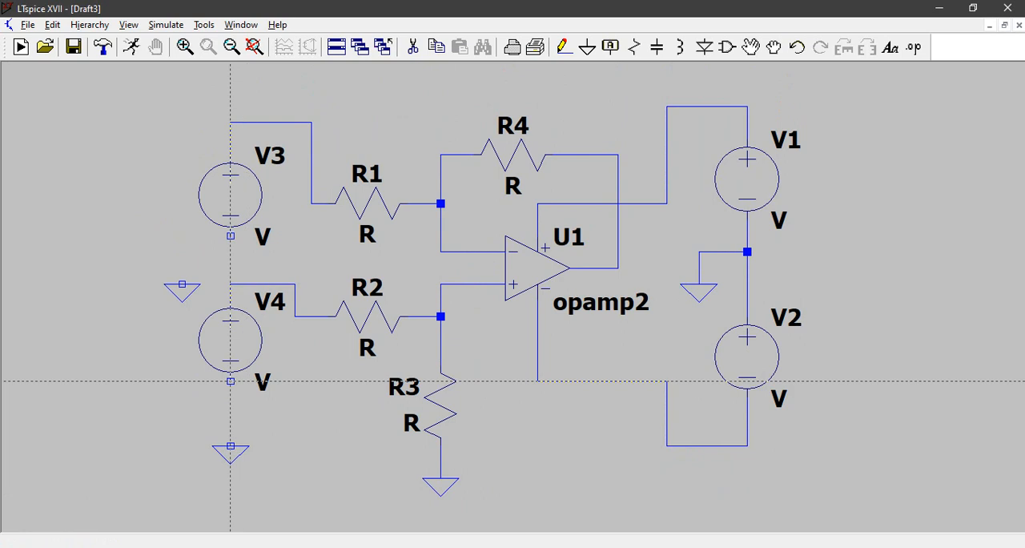
click(231, 446)
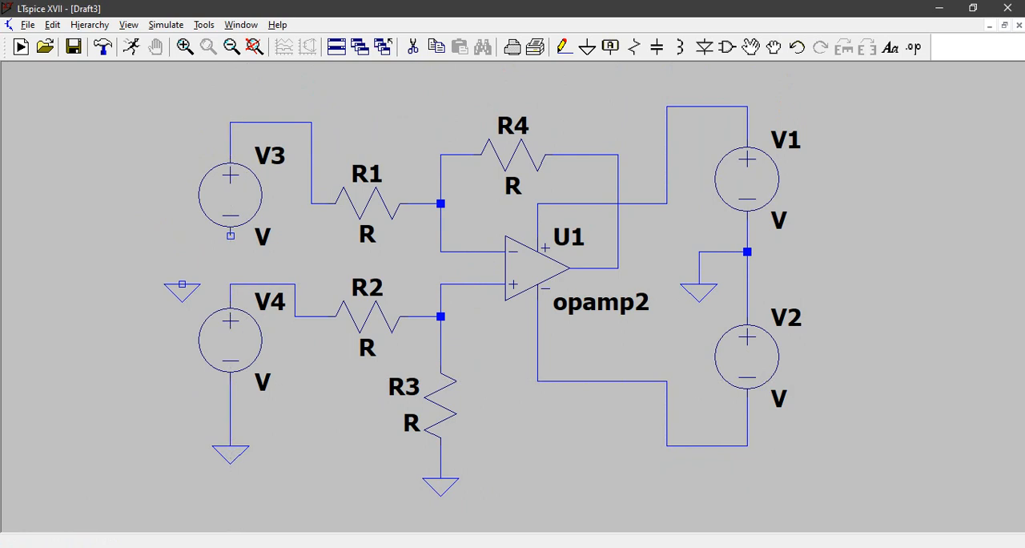
click(231, 235)
click(182, 285)
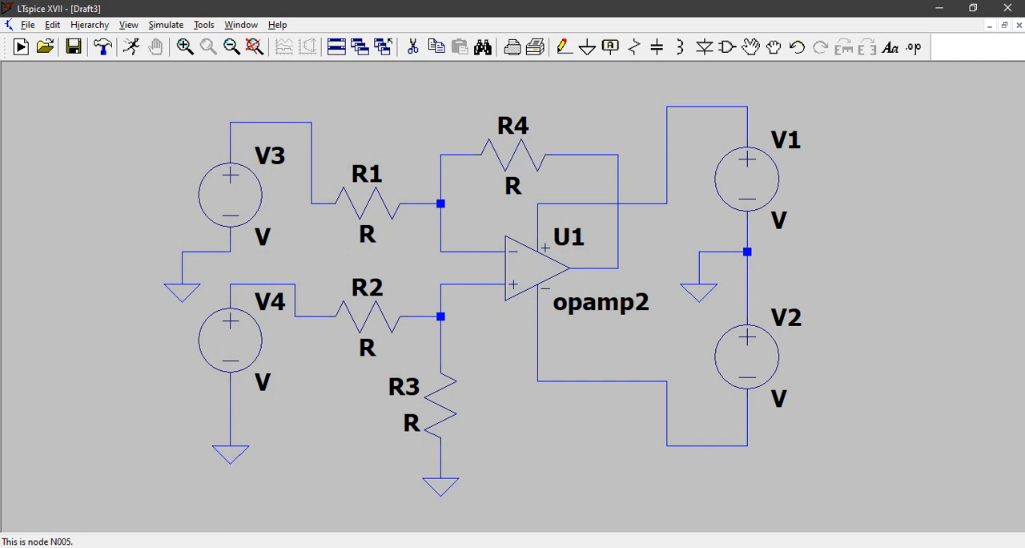
Step: Set the DC value of both supply sources V1 and V2 to 15 V
right_click(746, 178)
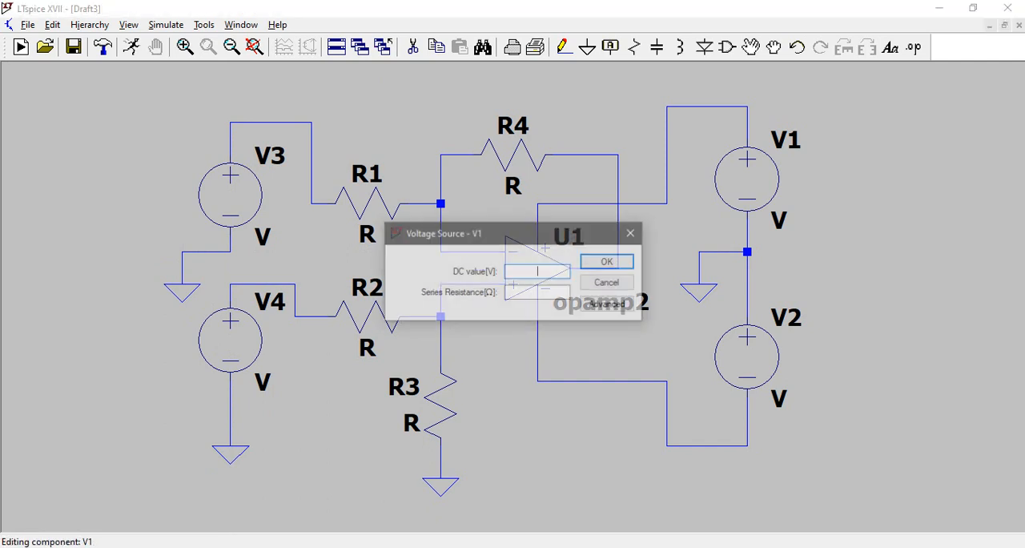
text(15)
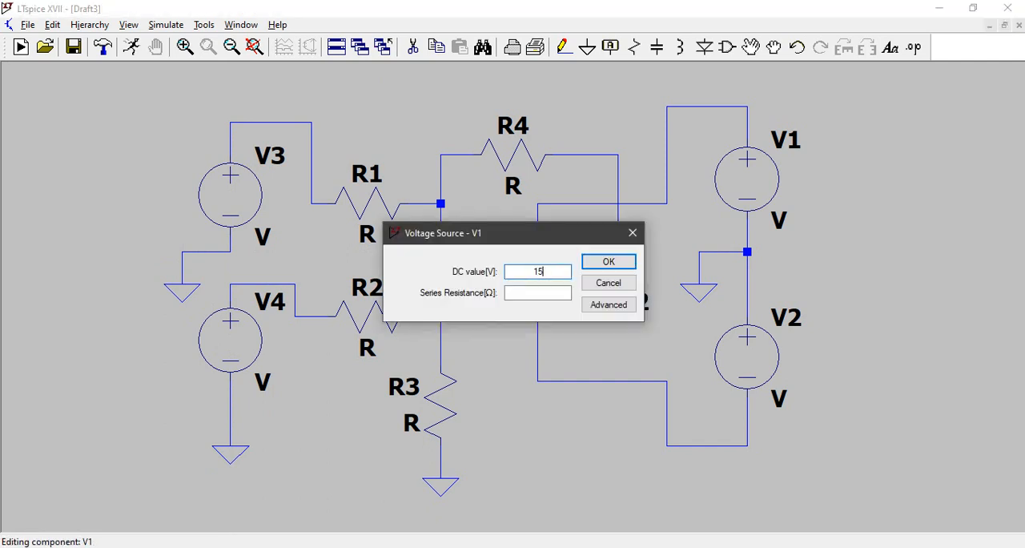
key(Return)
right_click(747, 352)
text(15)
key(Return)
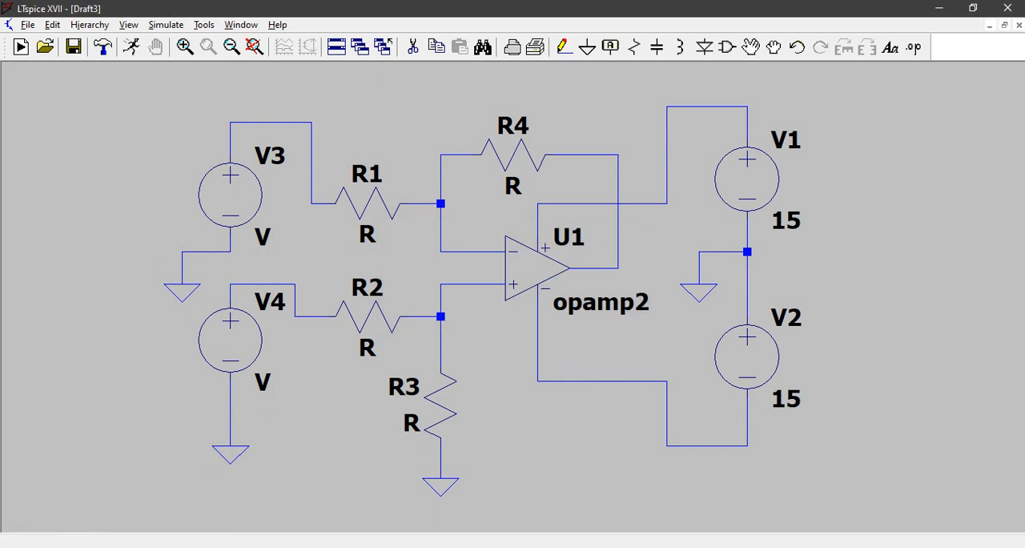
Step: Set the resistance of feedback resistor R4 and input resistor R1 to 1k
right_click(513, 154)
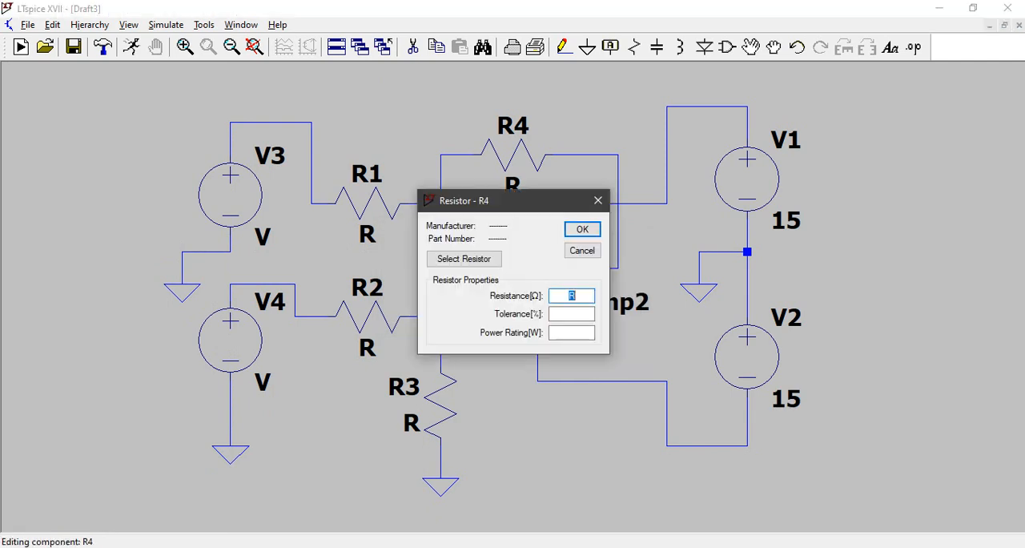
text(1k)
key(Return)
right_click(367, 204)
text(1k)
key(Return)
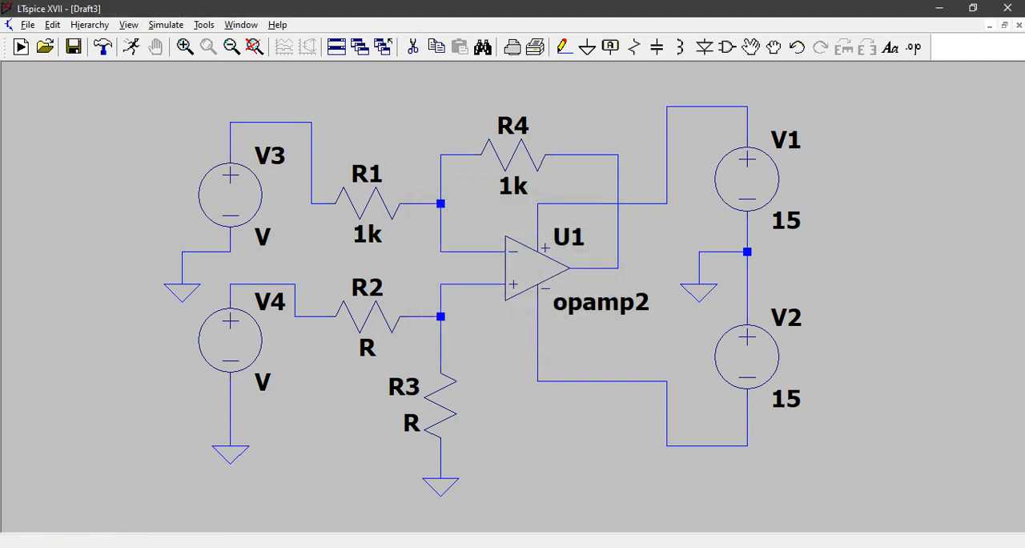
Step: Set the resistance of R2 and R3 at the non-inverting input to 1k
right_click(378, 335)
right_click(369, 319)
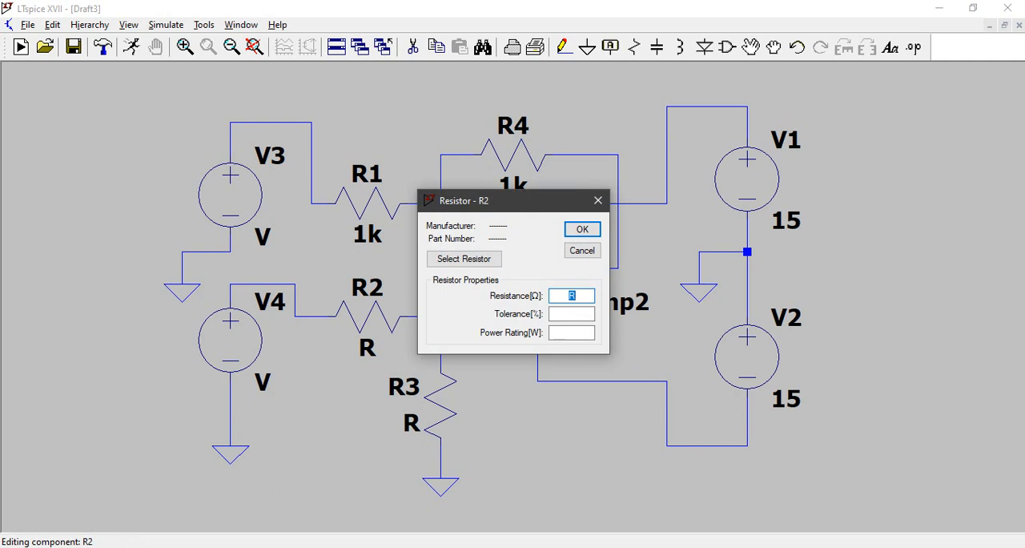
text(1k)
key(Return)
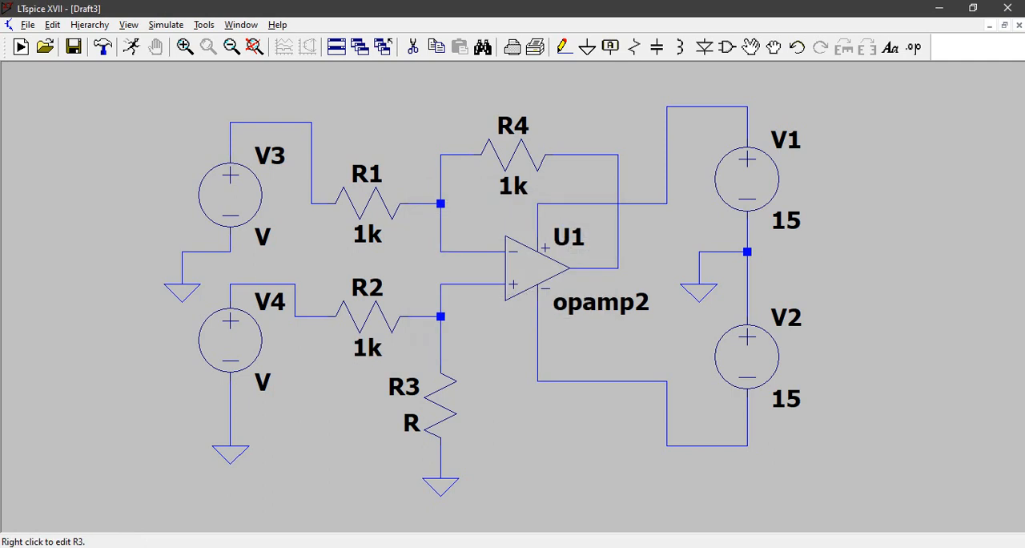
right_click(440, 409)
text(1k)
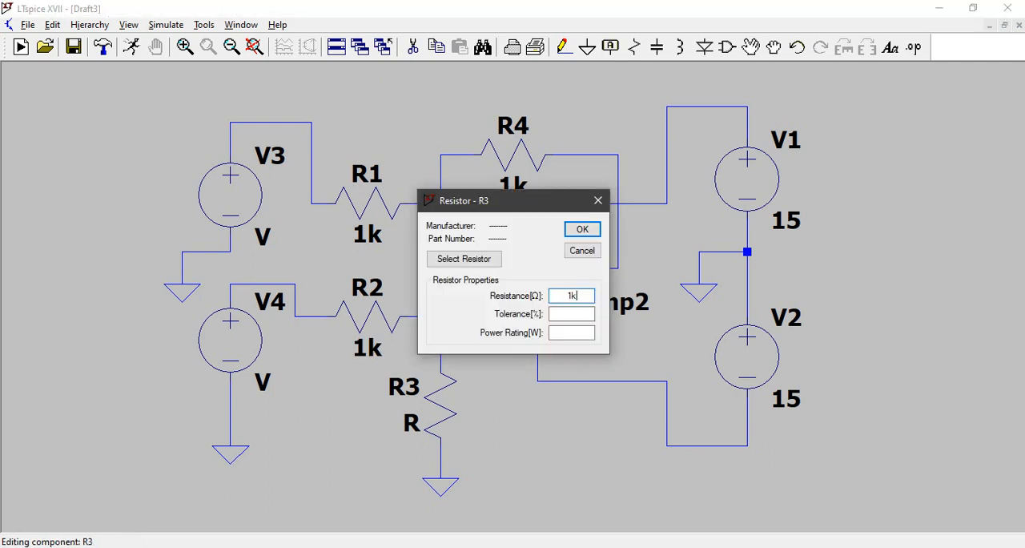
key(Return)
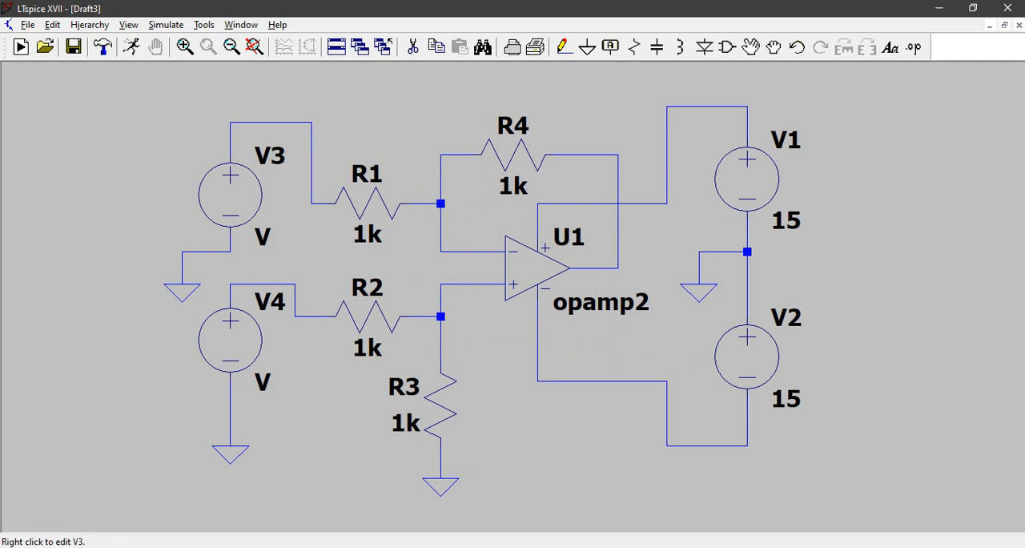
Step: Make V3 a sine source with 0 V DC offset, 1 V amplitude and 1k Hz frequency
right_click(231, 195)
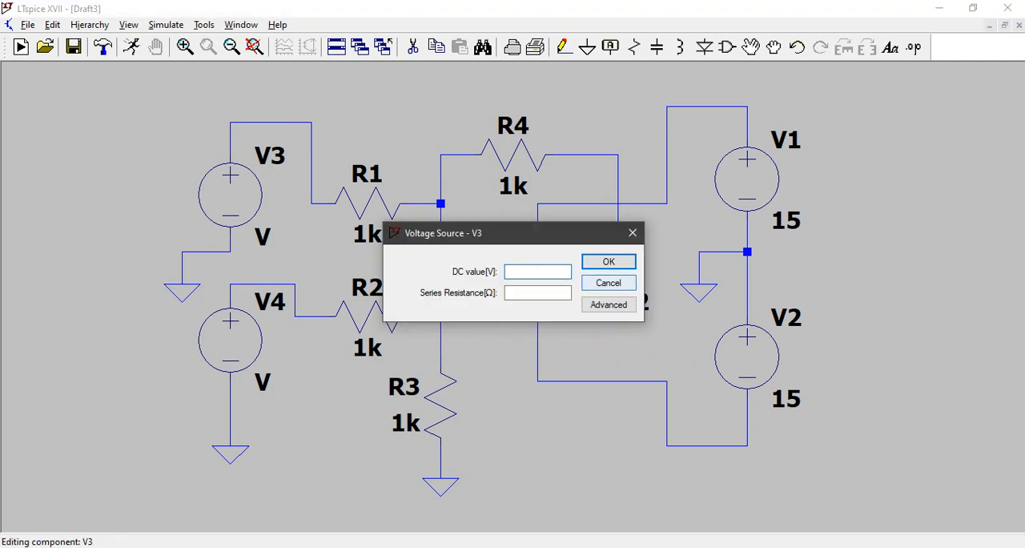
click(609, 304)
click(310, 171)
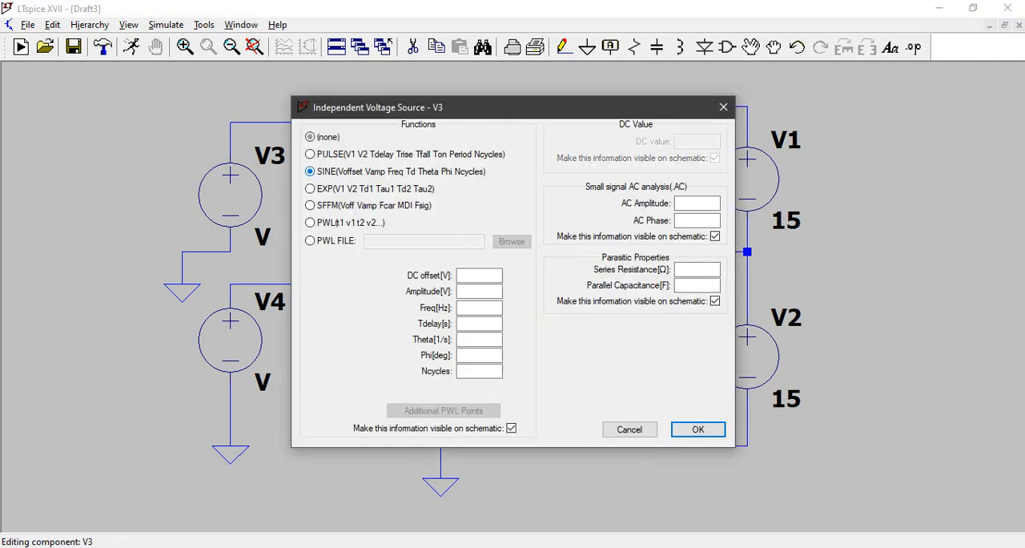
click(479, 276)
text(0)
click(480, 292)
click(480, 307)
text(1k)
key(Return)
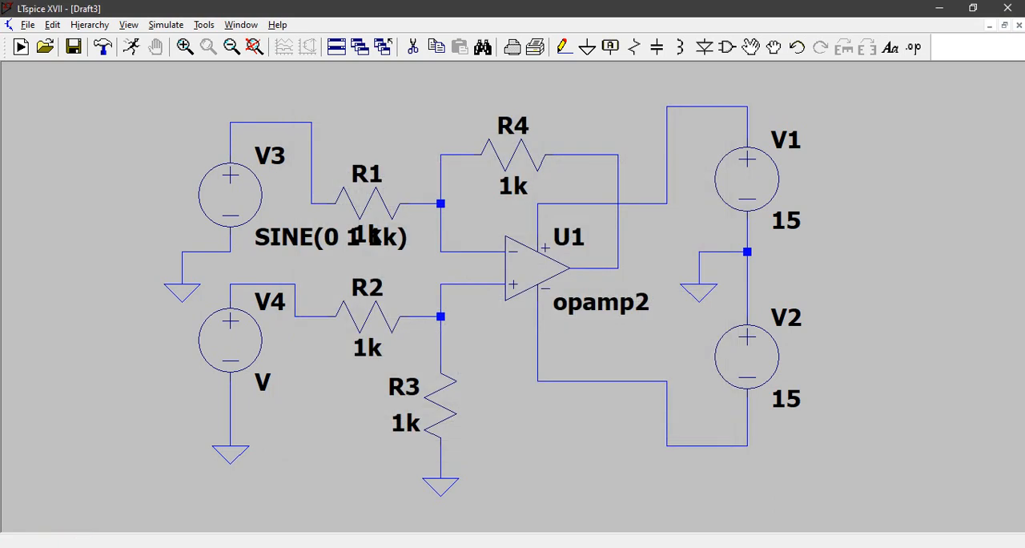
Step: Move V3's SINE(0 1 1k) label clear of R1's value, to just below the V3 source
key(F7)
click(284, 234)
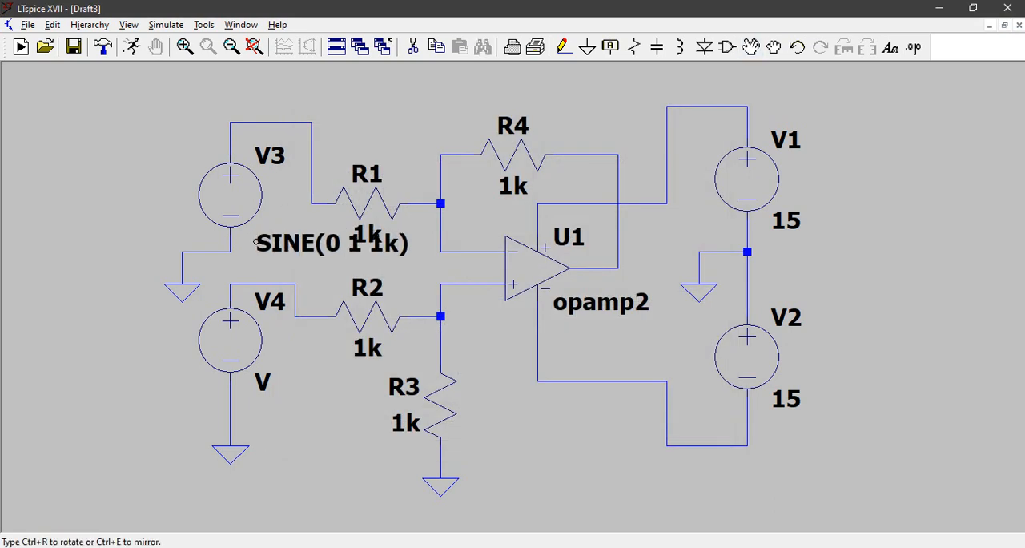
click(147, 251)
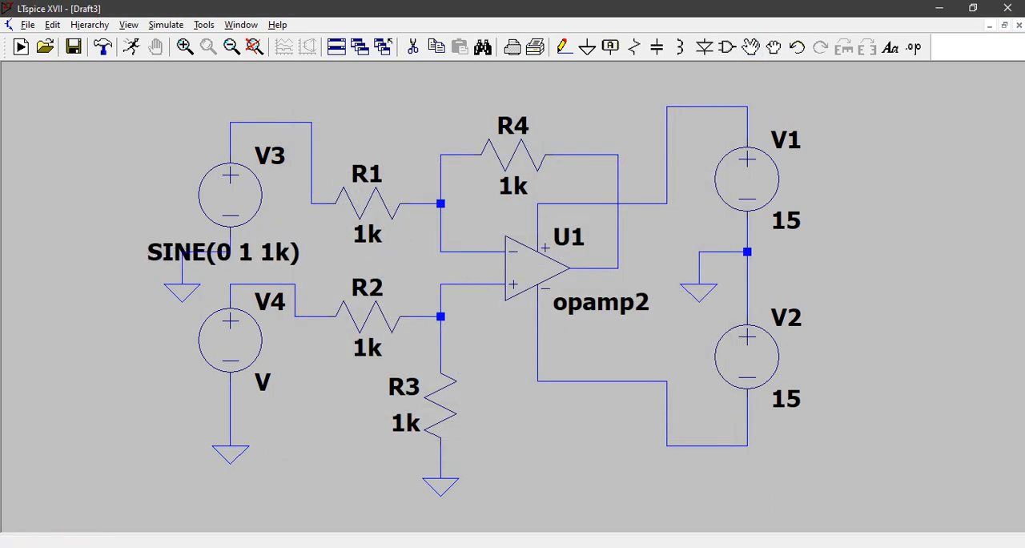
Step: Make V4 a sine source with 0 V offset, 3 V amplitude and 1k Hz frequency, and move its value label below the source
right_click(231, 340)
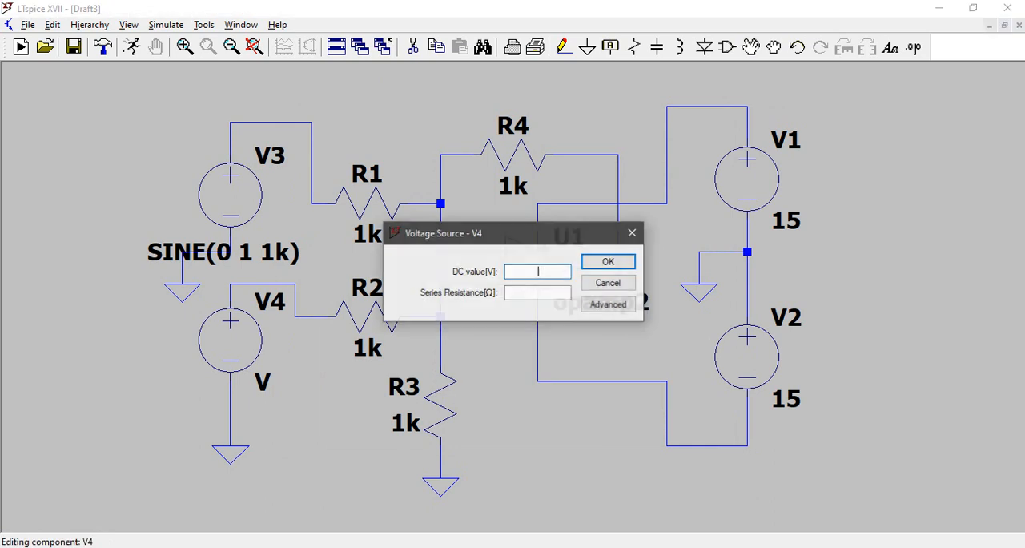
click(608, 303)
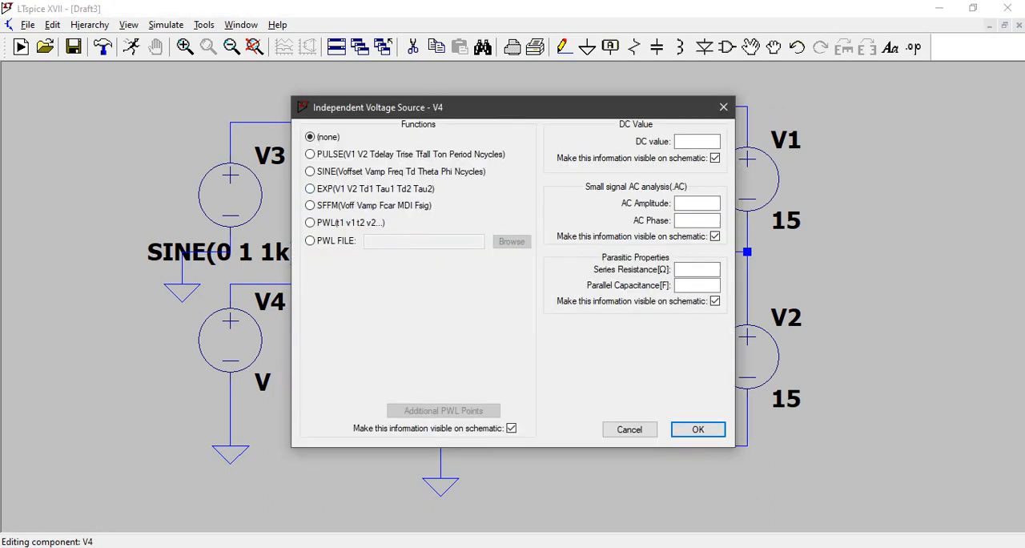
click(311, 171)
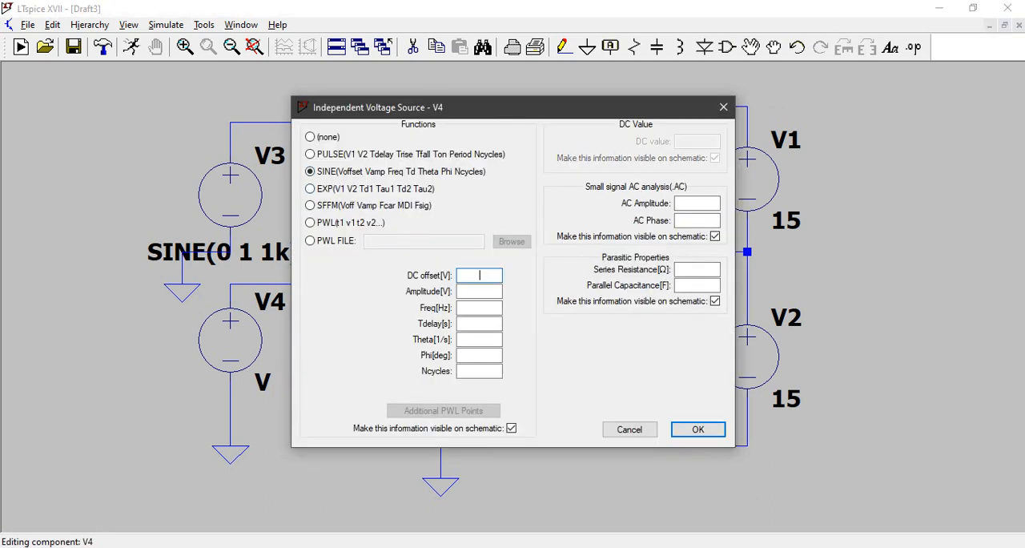
text(0)
key(Tab)
text(3)
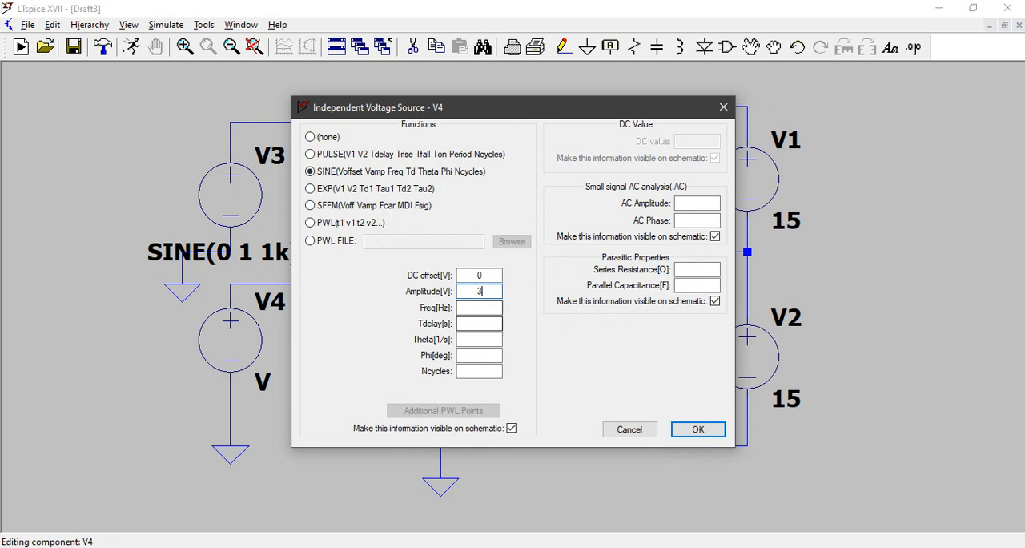
key(Tab)
text(1k)
key(Return)
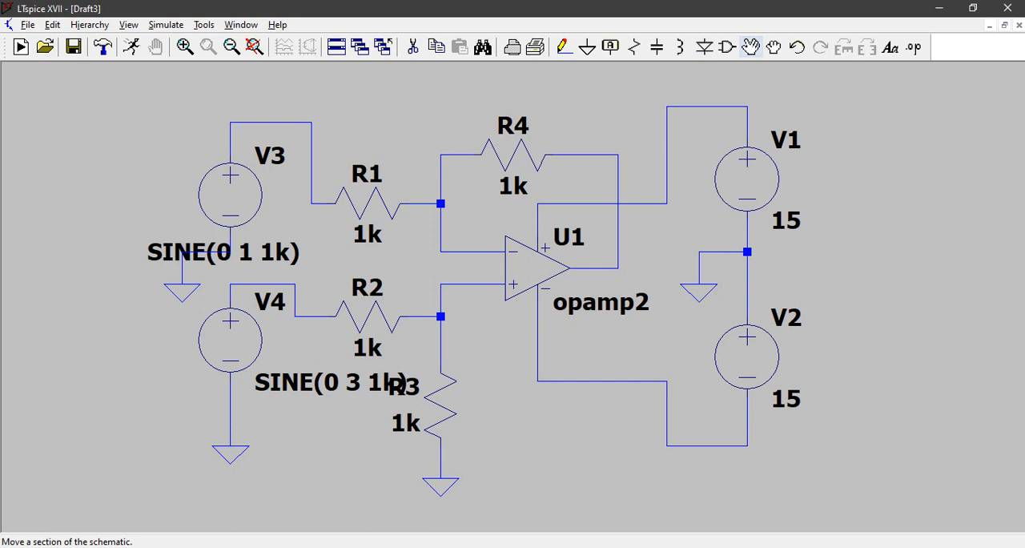
drag(321, 382, 153, 420)
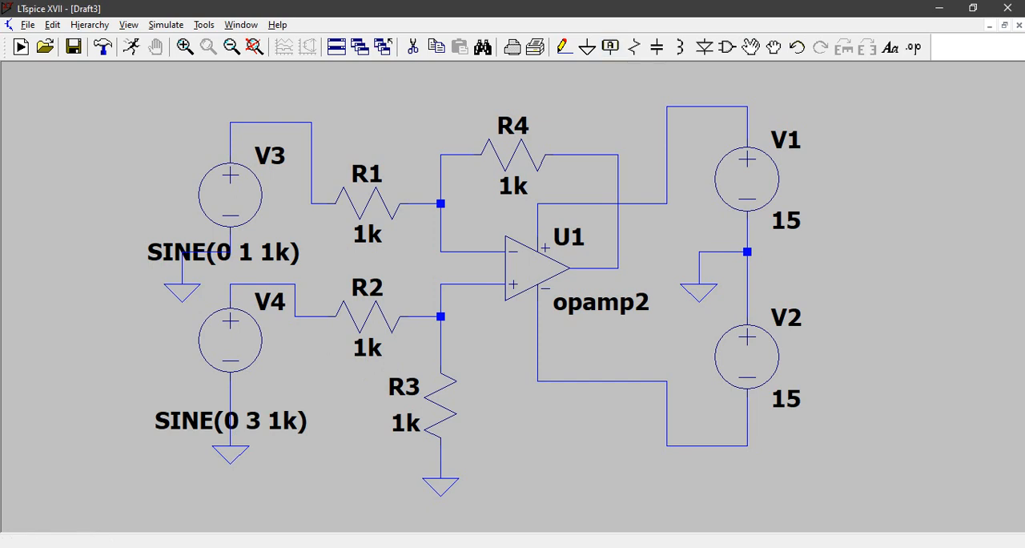
Step: Save the schematic under the name Subtractor in the LTSpice folder
click(27, 25)
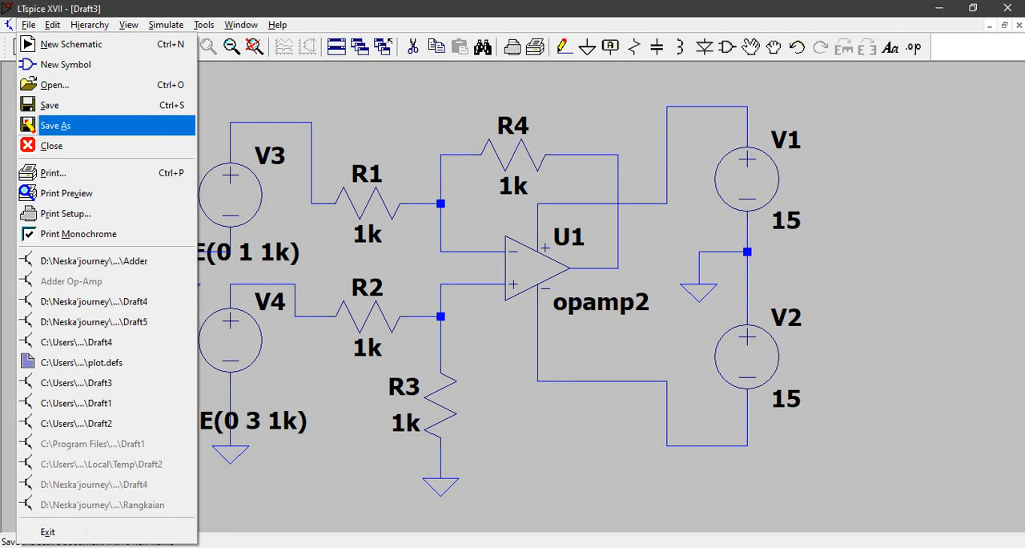
click(55, 125)
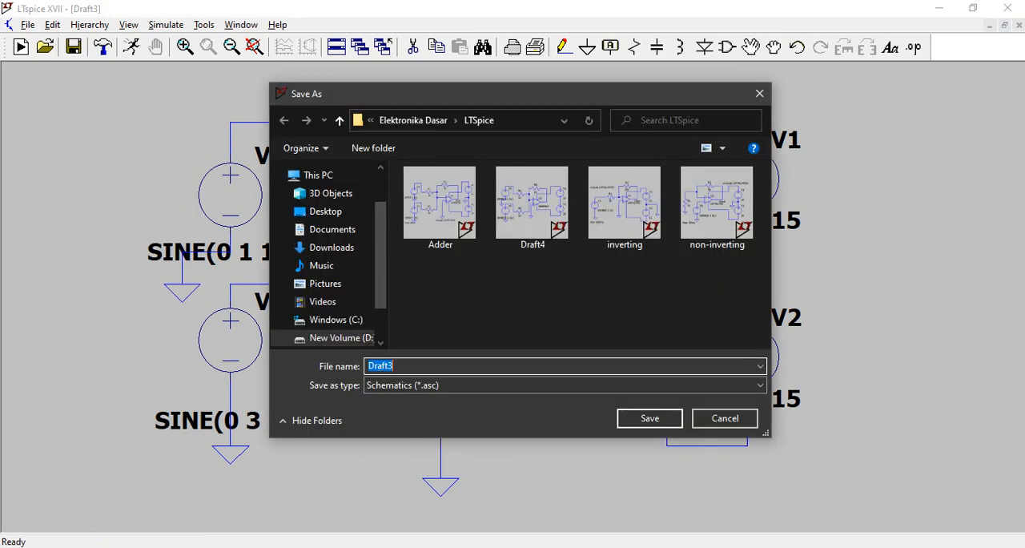
text(Subtractor)
key(Return)
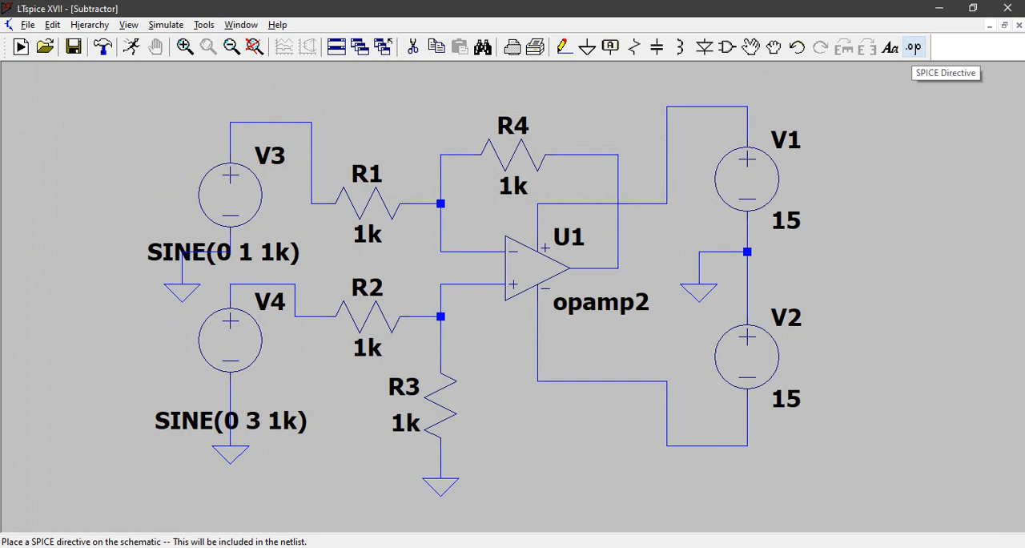
Step: Add the SPICE directive ".include LM741.MOD" and place it below the circuit, right of R3's ground
click(913, 47)
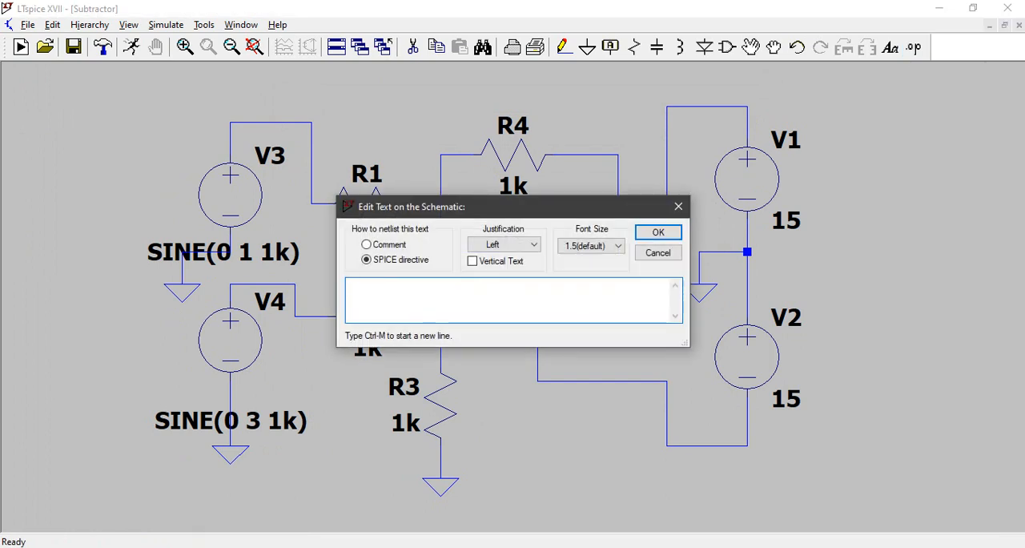
text(.include LM)
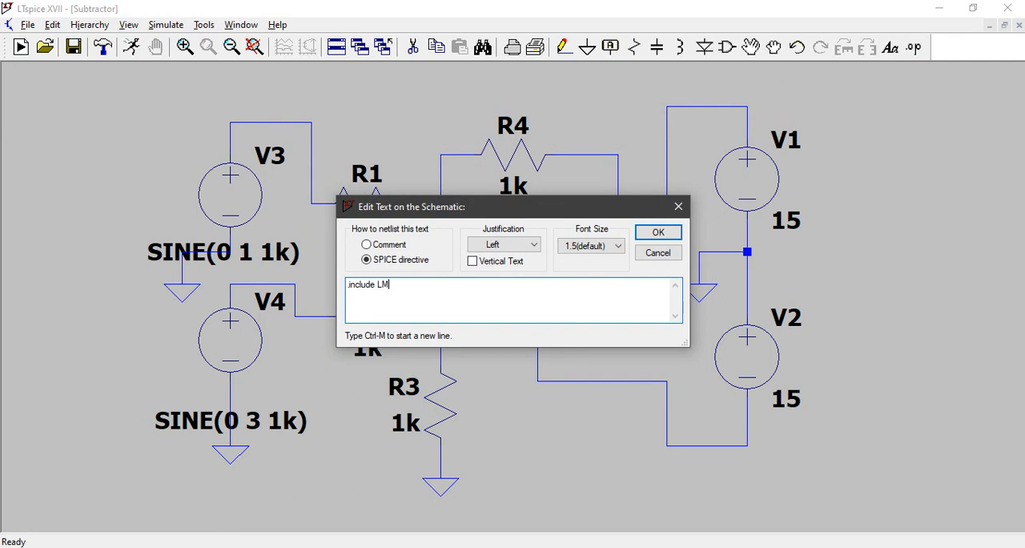
text(741.MOD)
key(Return)
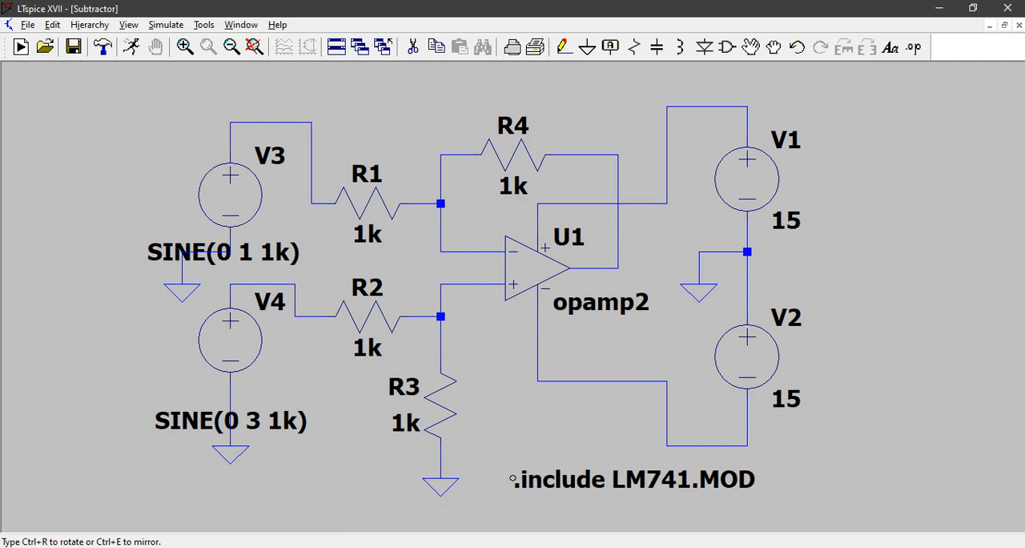
click(513, 478)
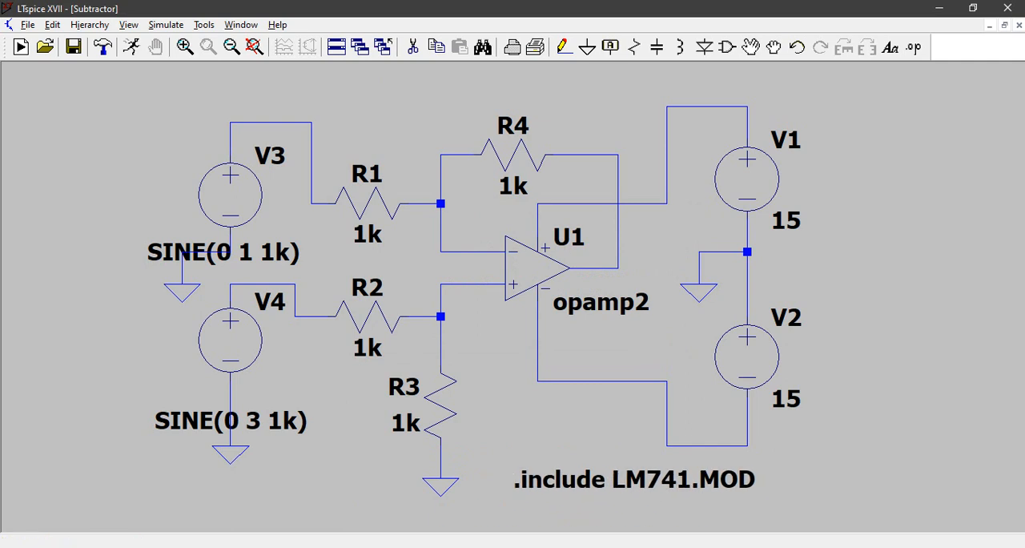
Step: Label the op-amp output node Vout at the corner where R4's feedback wire meets the output
click(610, 48)
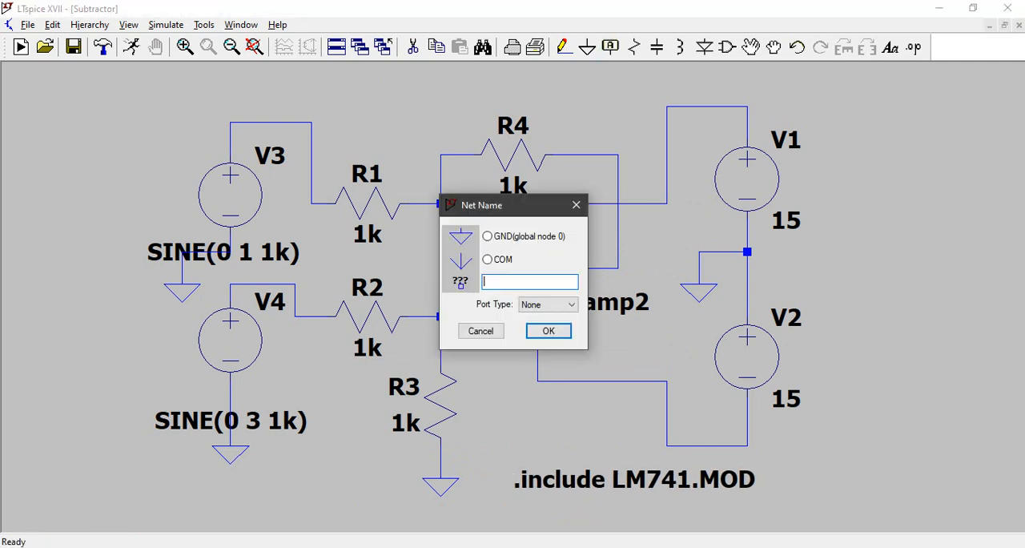
text(Vout)
key(Return)
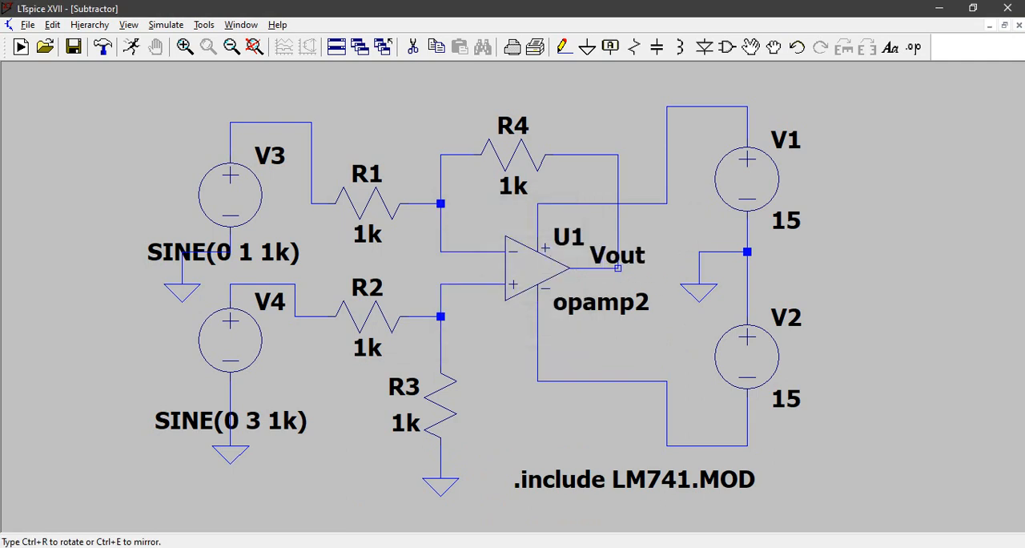
click(617, 268)
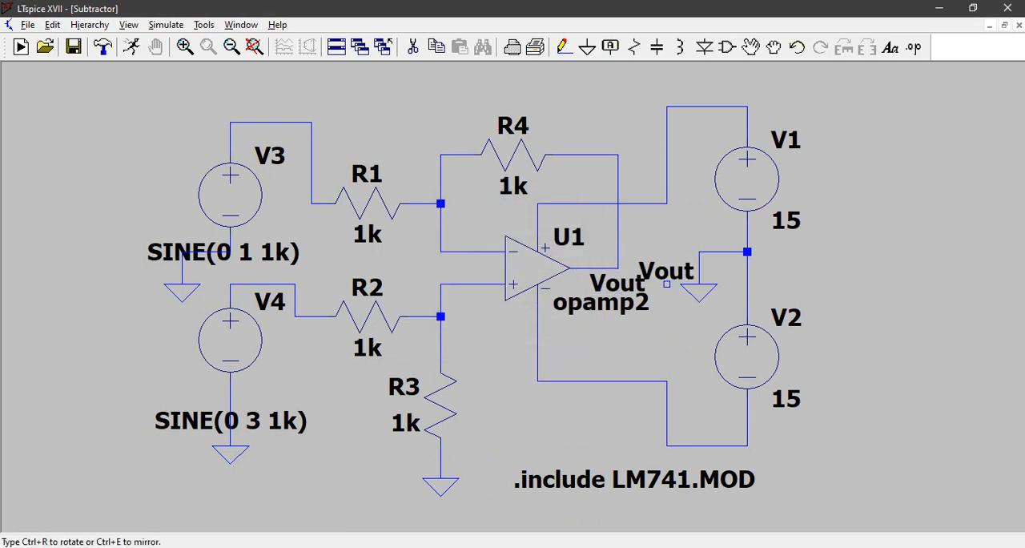
key(Escape)
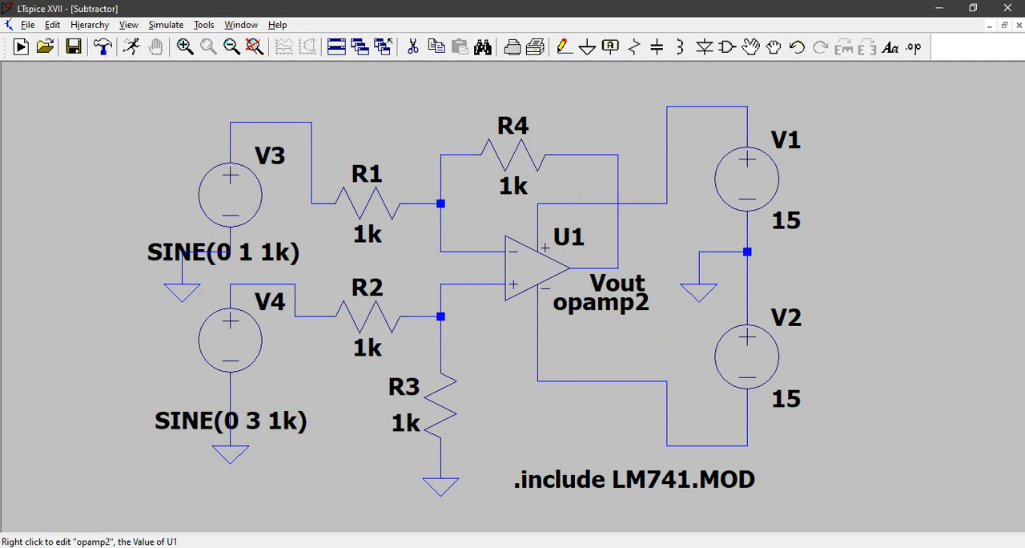
Step: Check the subcircuit name in the LM741 model file in Notepad and set U1's value to LM741/NS
right_click(601, 301)
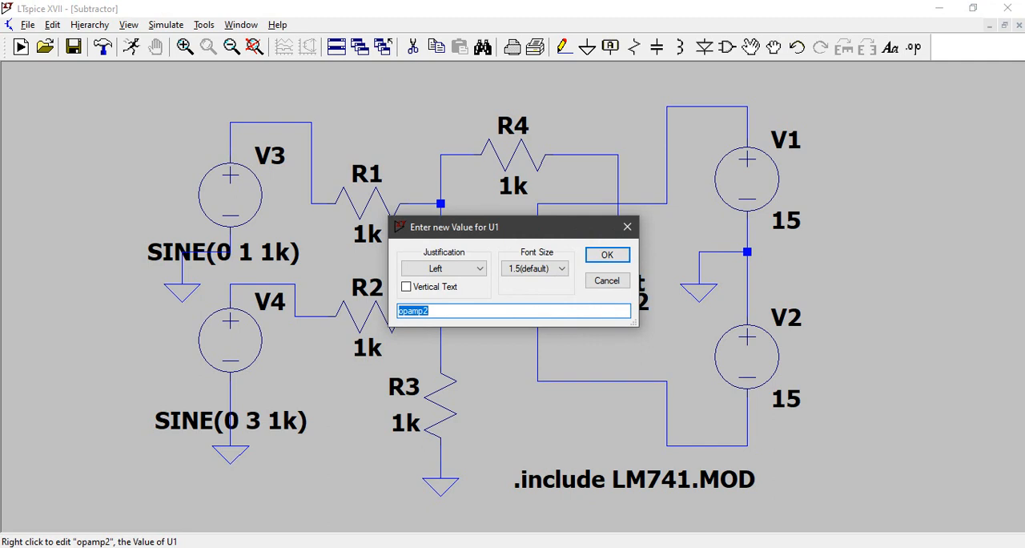
key(alt+Tab)
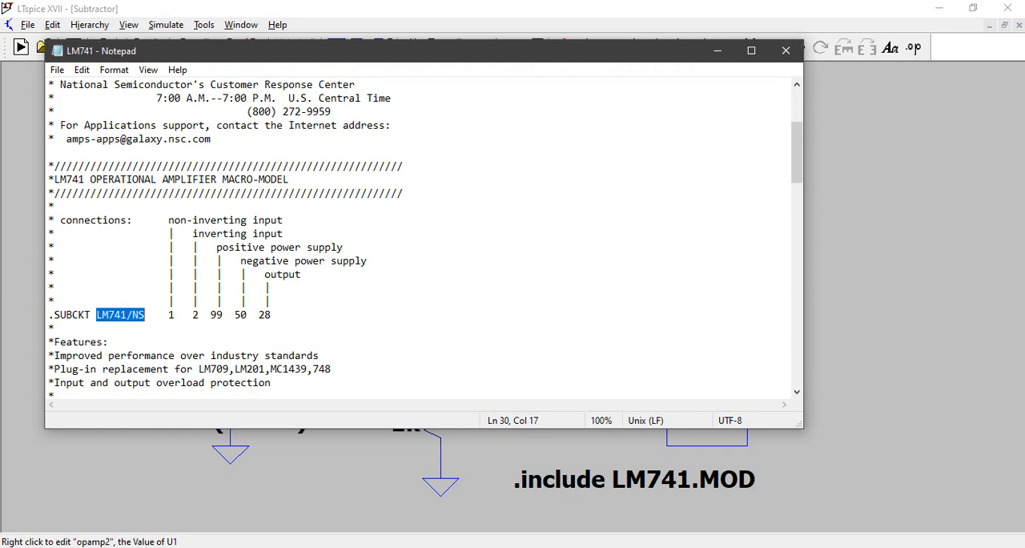
key(alt+Tab)
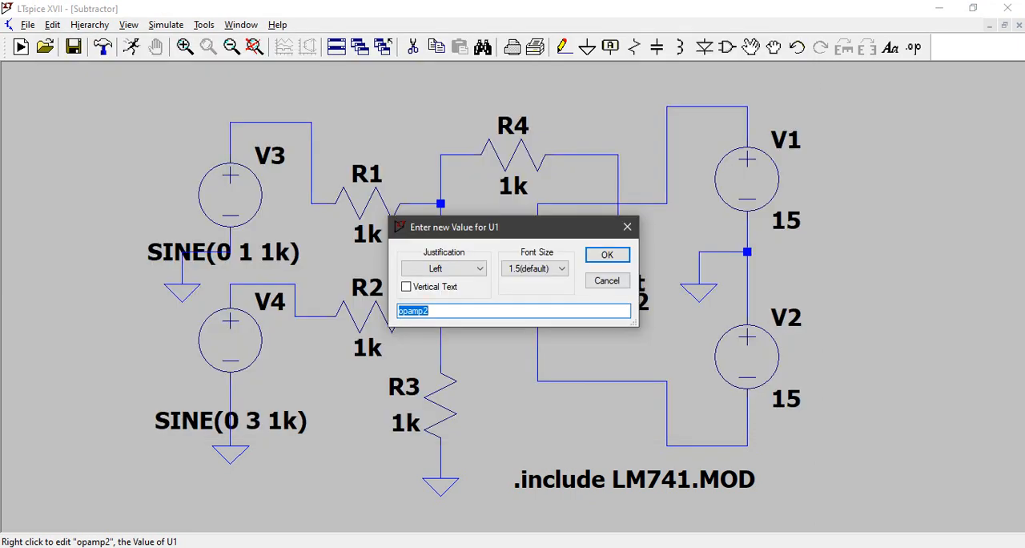
text(LM741/NS)
click(607, 254)
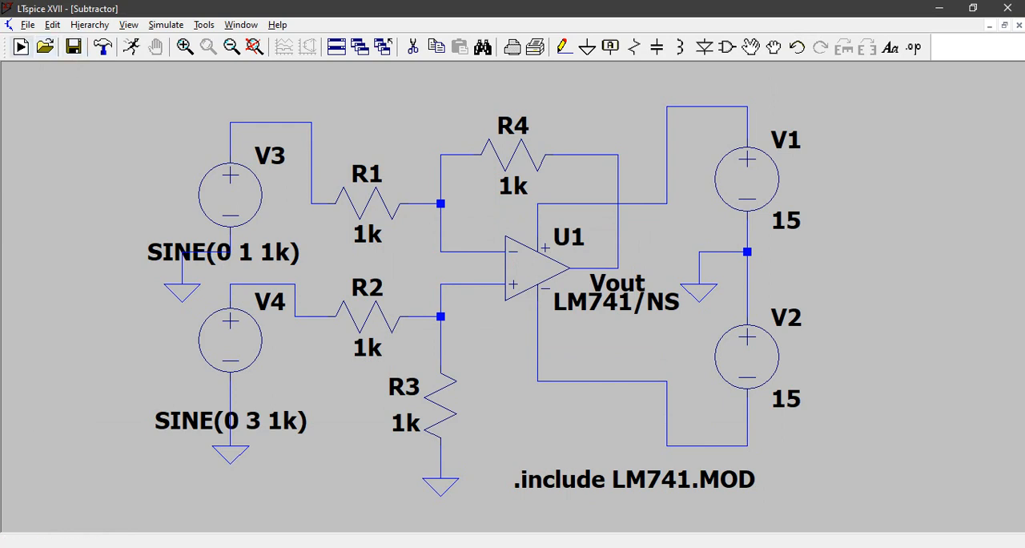
Step: Run a transient simulation of the circuit with a stop time of 20ms
click(131, 46)
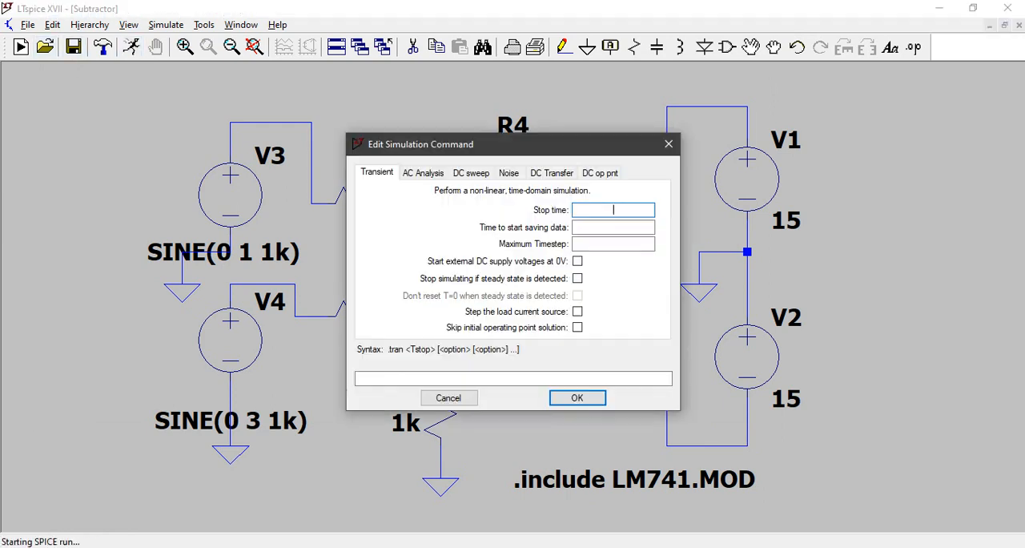
text(20ms)
key(Return)
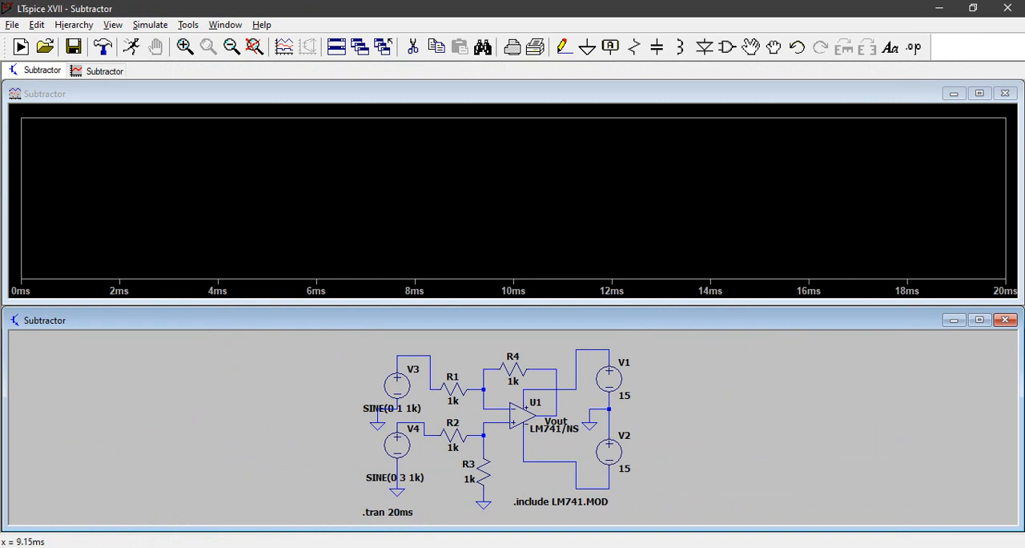
Step: Plot the input voltage on the wire between source V3 and resistor R1 in the empty waveform pane
right_click(428, 187)
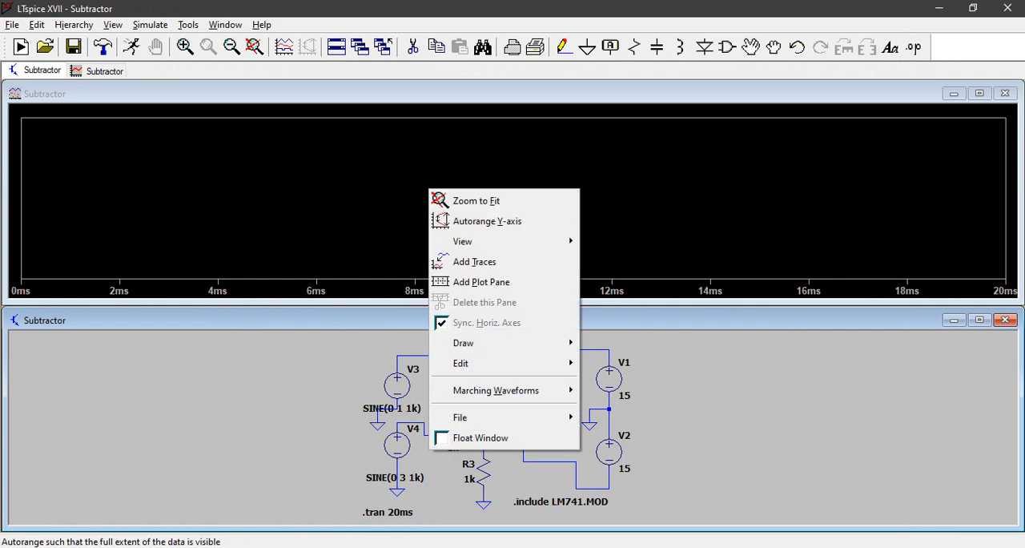
click(351, 194)
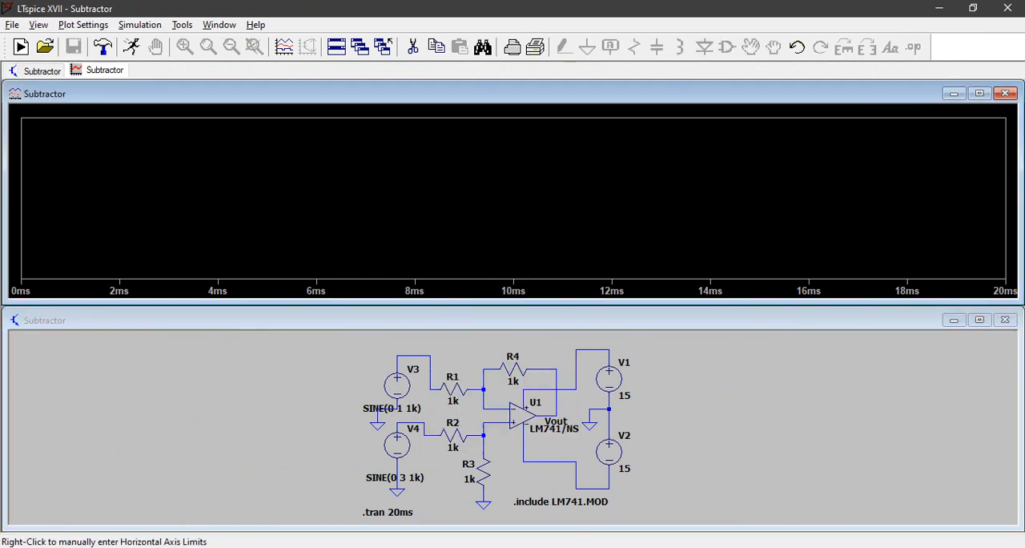
click(429, 365)
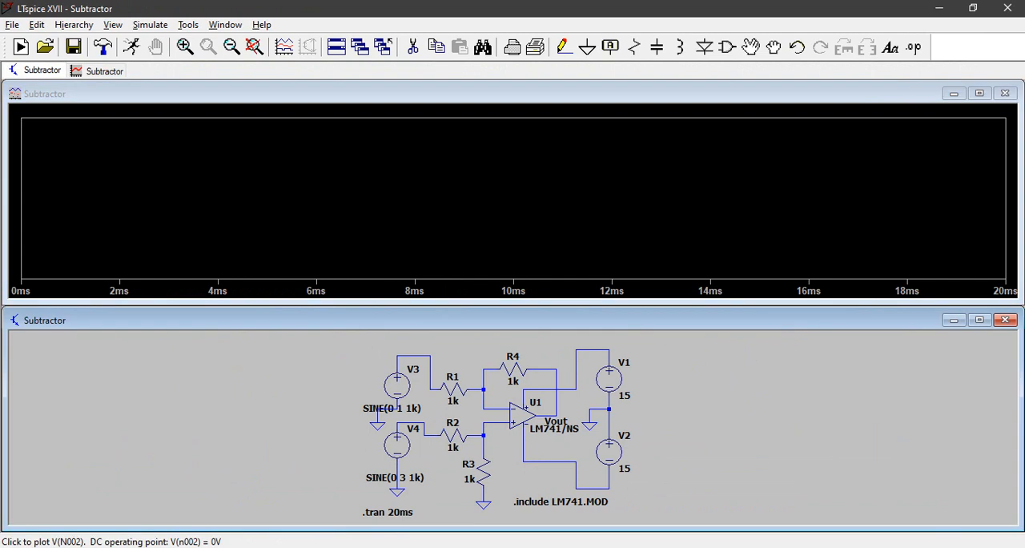
click(427, 356)
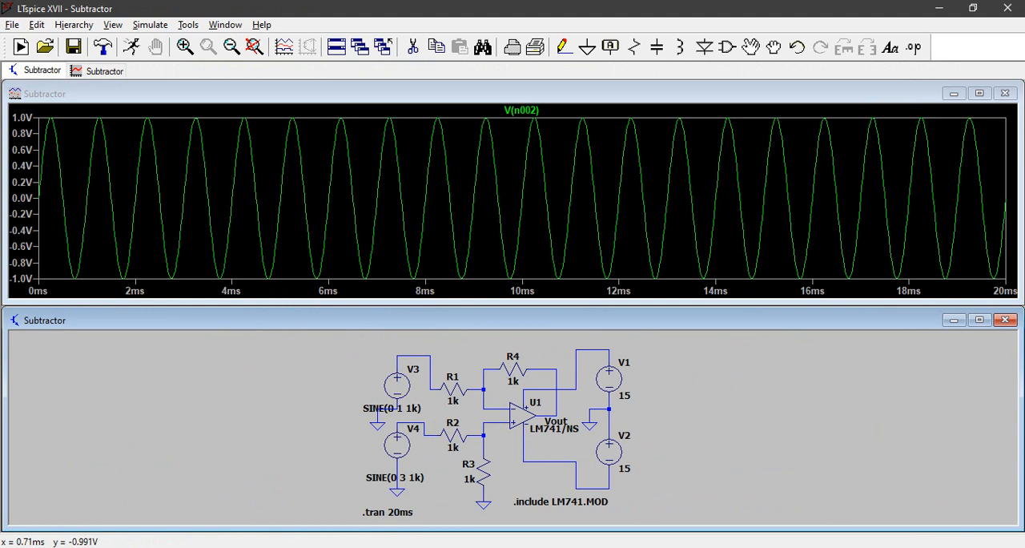
Step: Add a second plot pane and plot the input voltage on the wire between source V4 and R2 in it
right_click(319, 203)
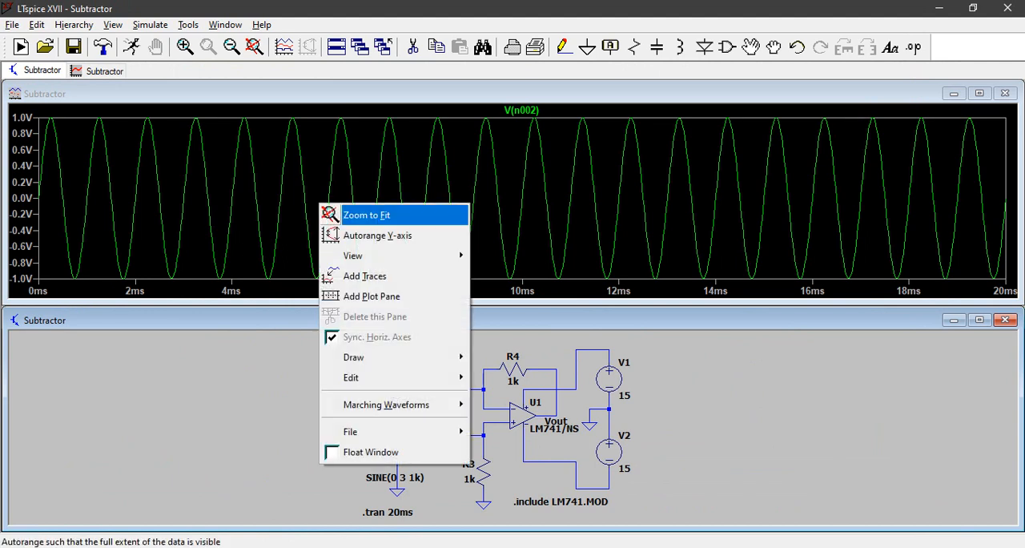
click(371, 295)
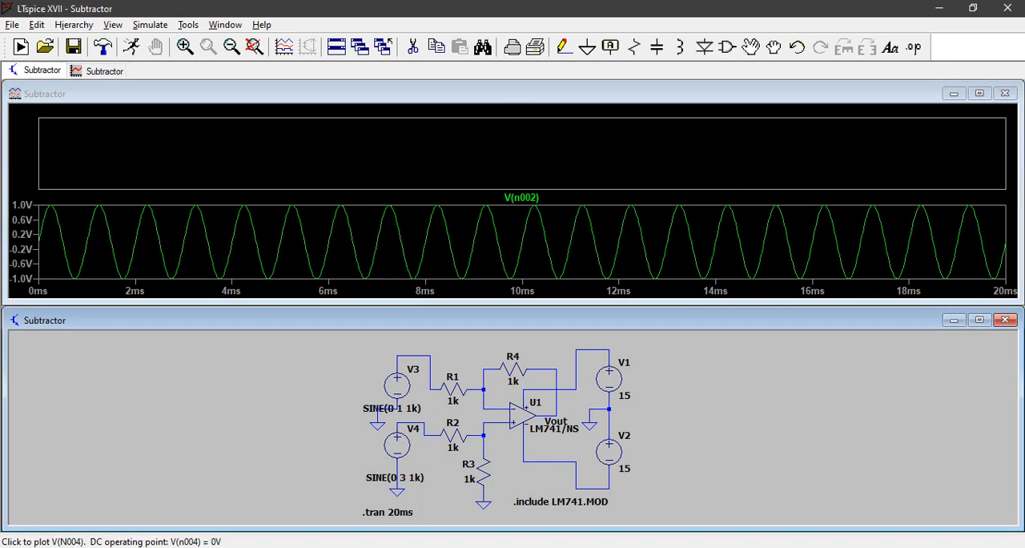
click(423, 422)
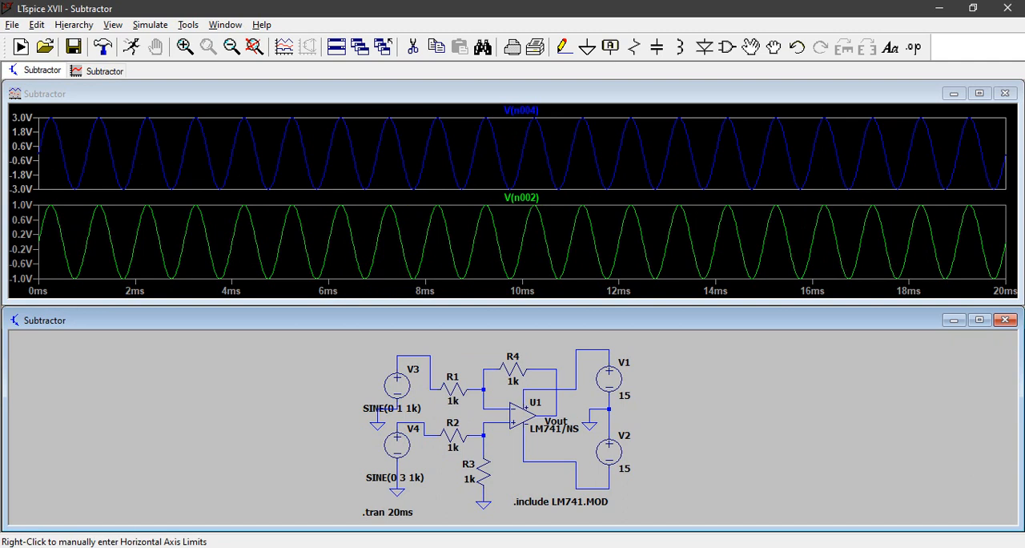
Step: Add a third plot pane and plot the op-amp output voltage at node Vout in it
right_click(401, 174)
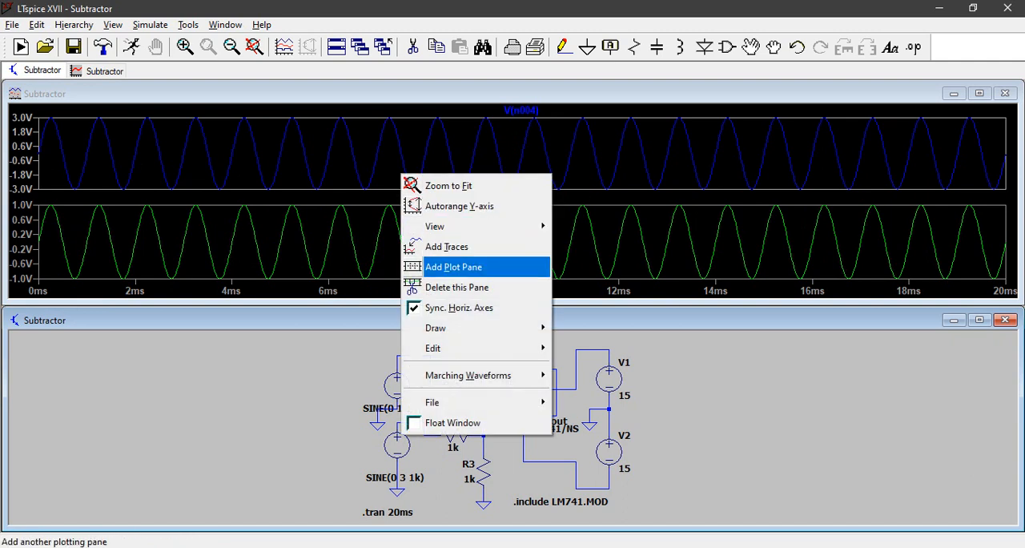
click(453, 267)
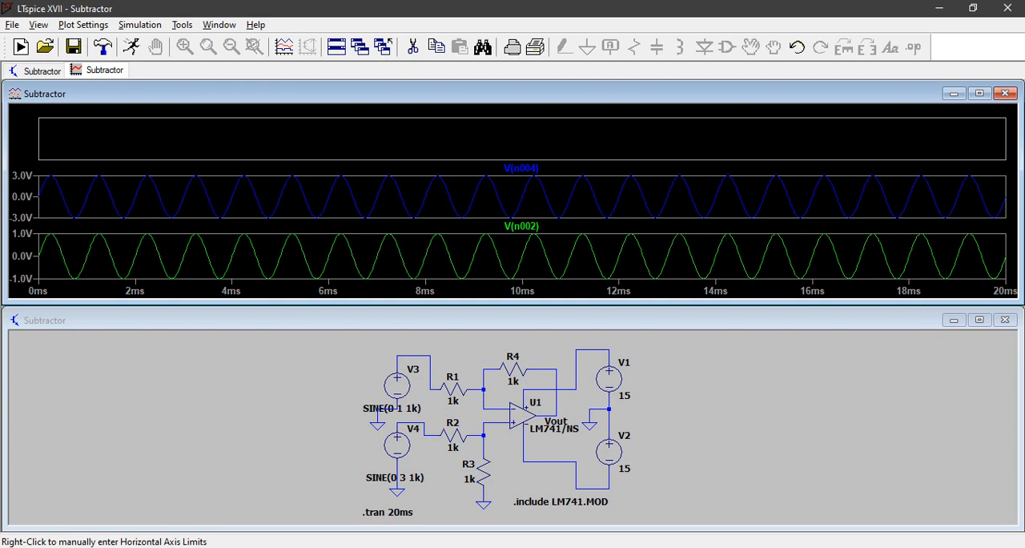
right_click(712, 398)
click(687, 413)
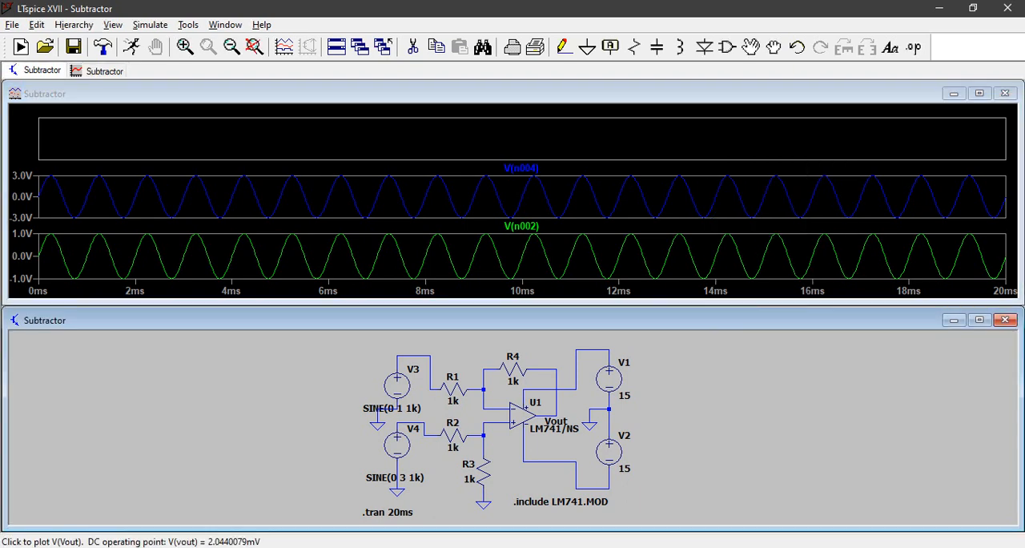
click(556, 421)
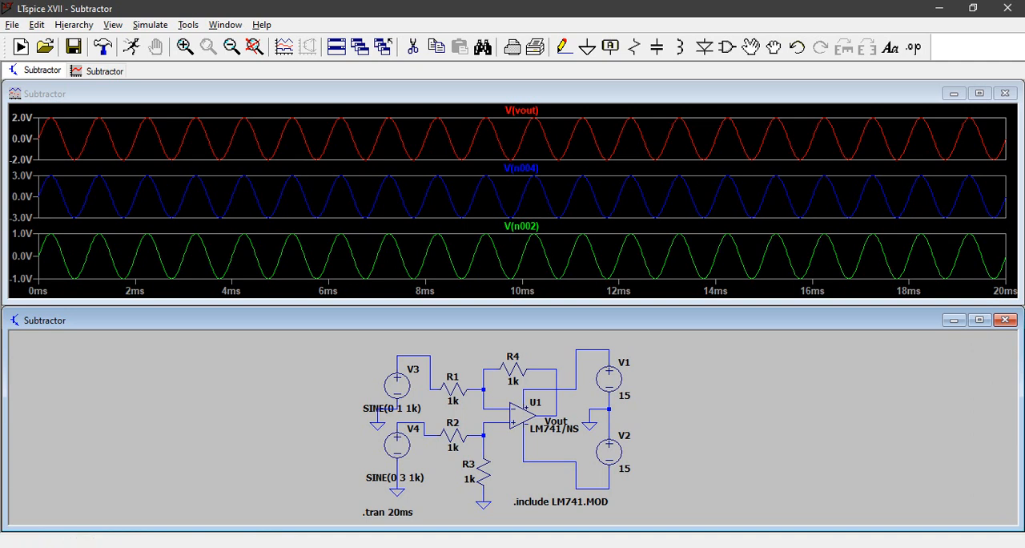
Step: Close the Subtractor schematic and save its changes to Subtractor.asc
click(1005, 320)
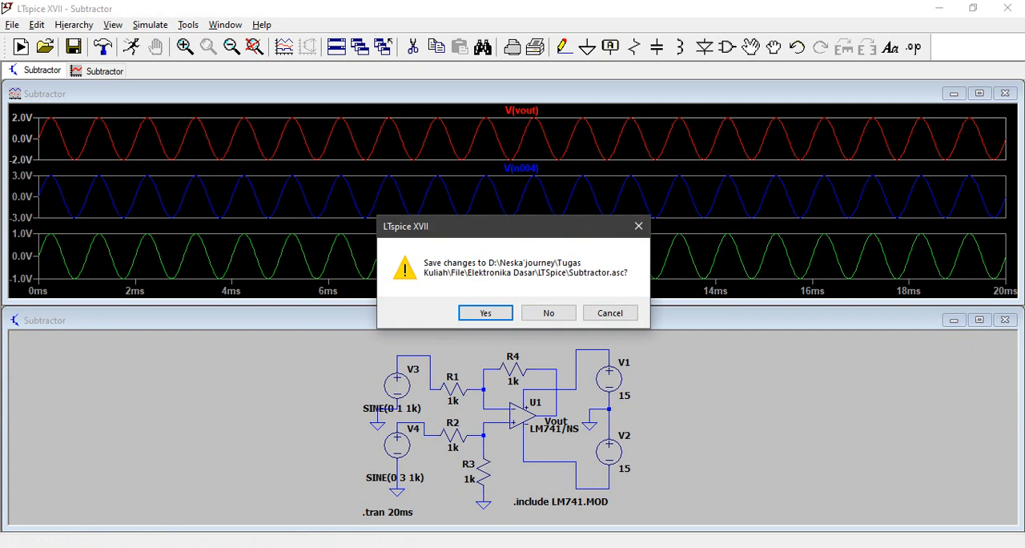
key(Return)
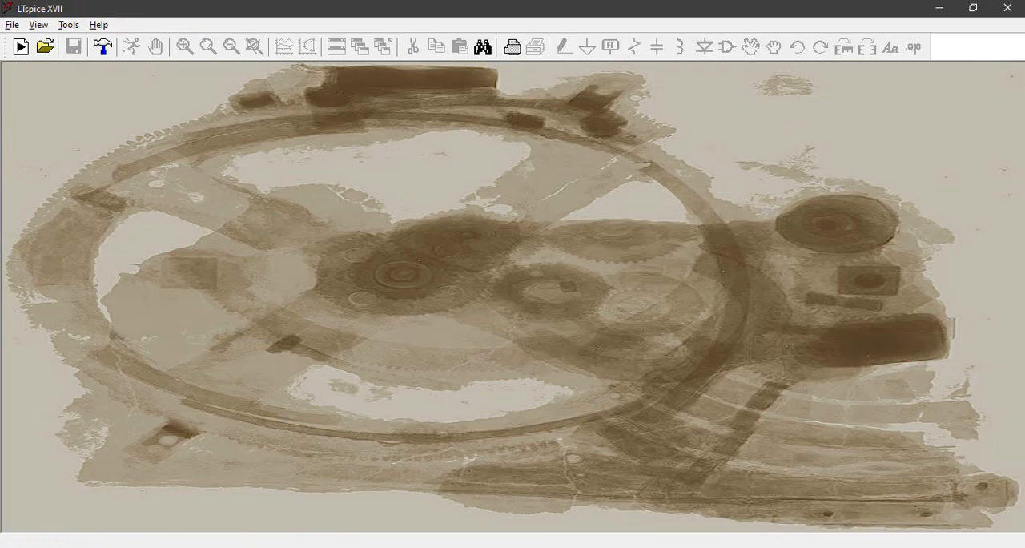